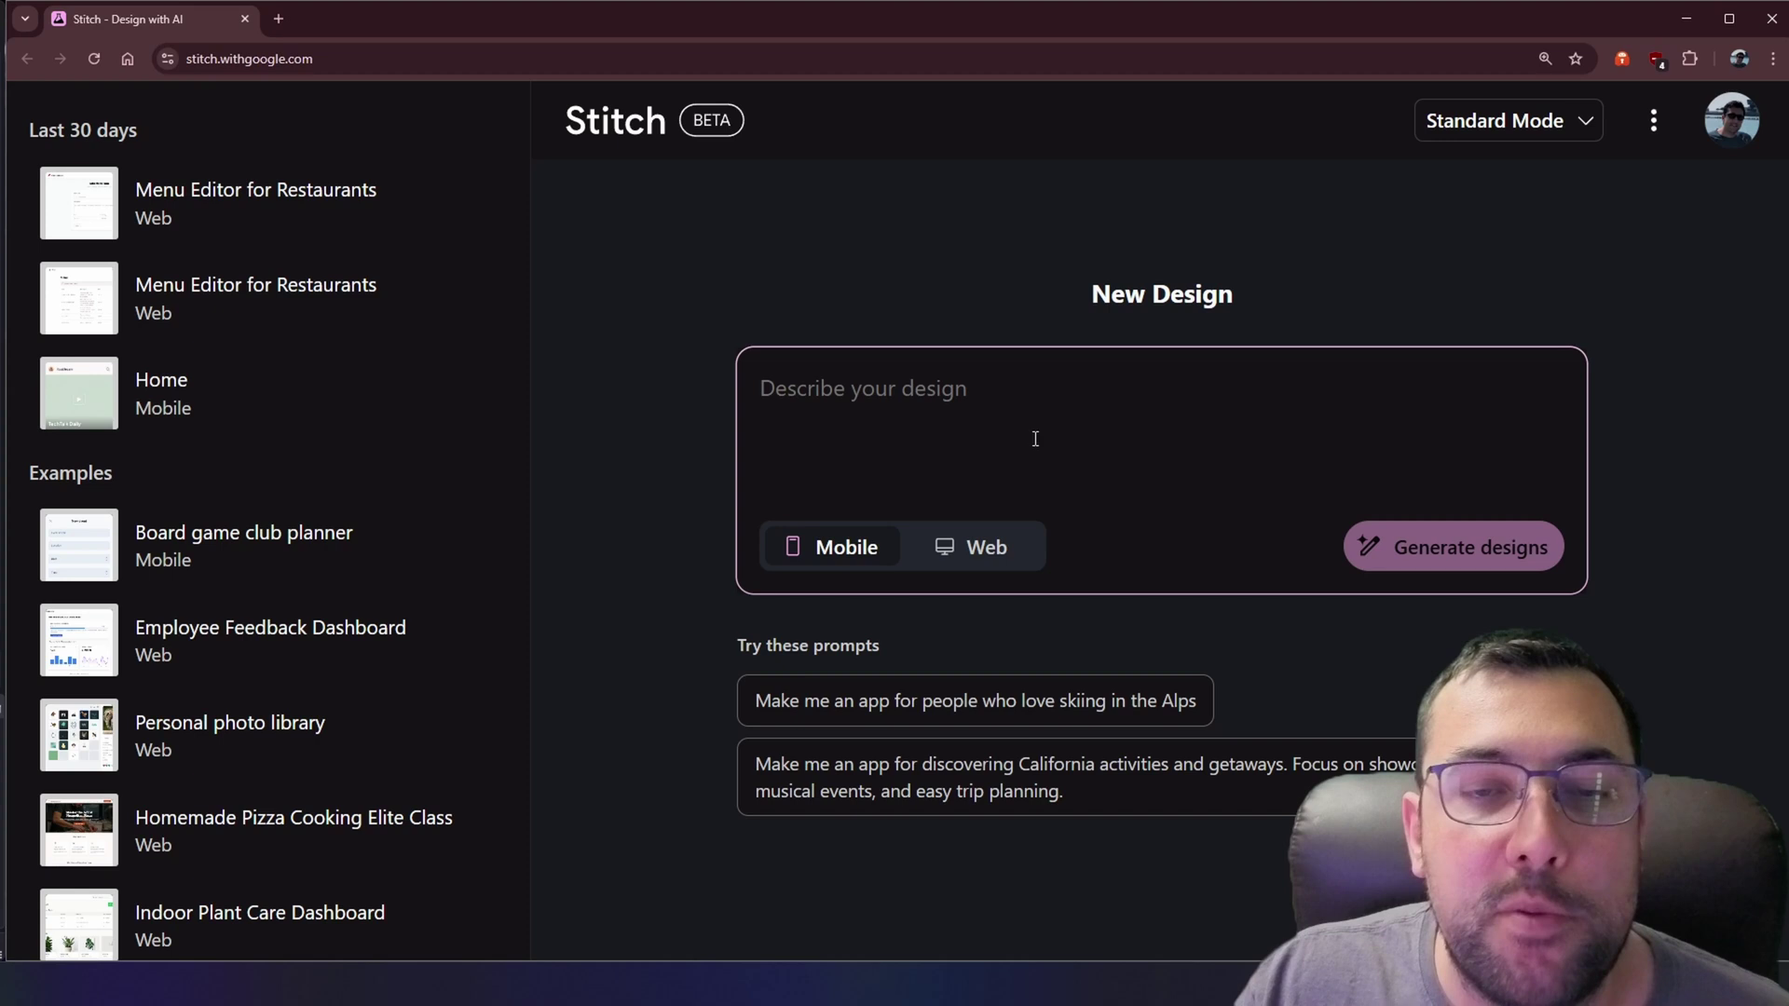
Step: Choose the web layout and paste the futuristic neon AI-companion landing-page prompt
left_click(984, 550)
left_click(876, 567)
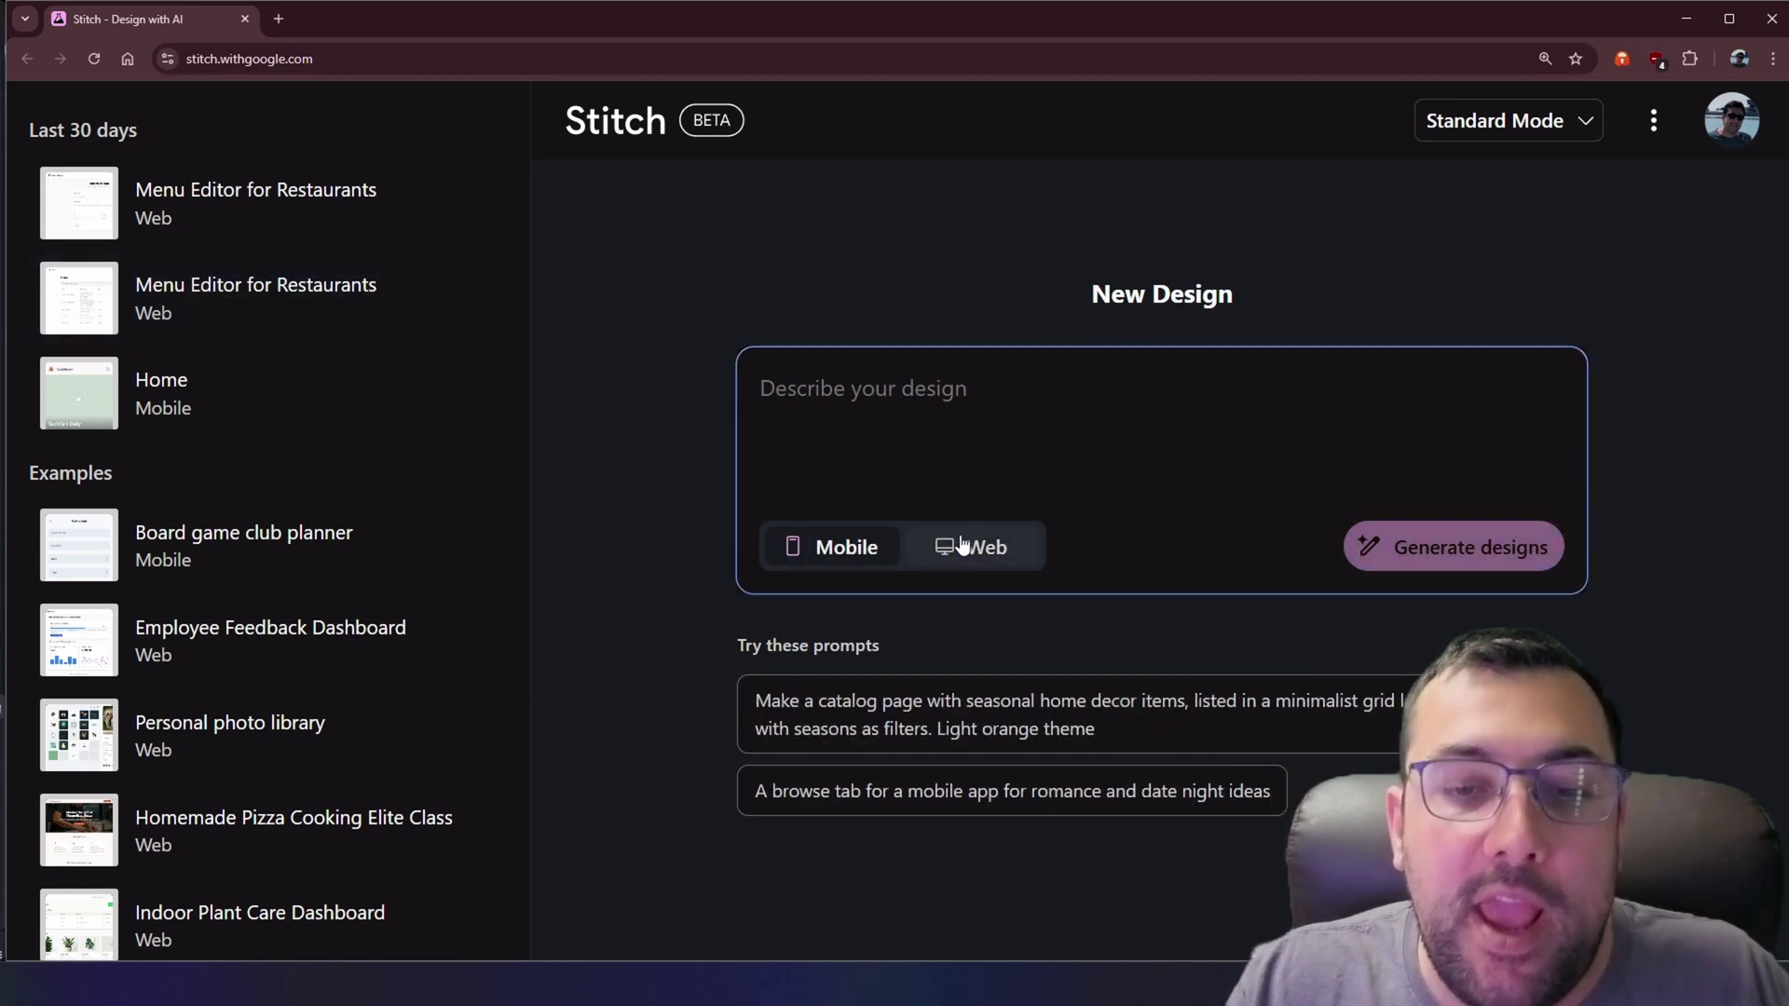
left_click(959, 548)
left_click(927, 424)
type("A futuristic landing page for a company selling personalized AI companions, with a dark and neon aesthetic.")
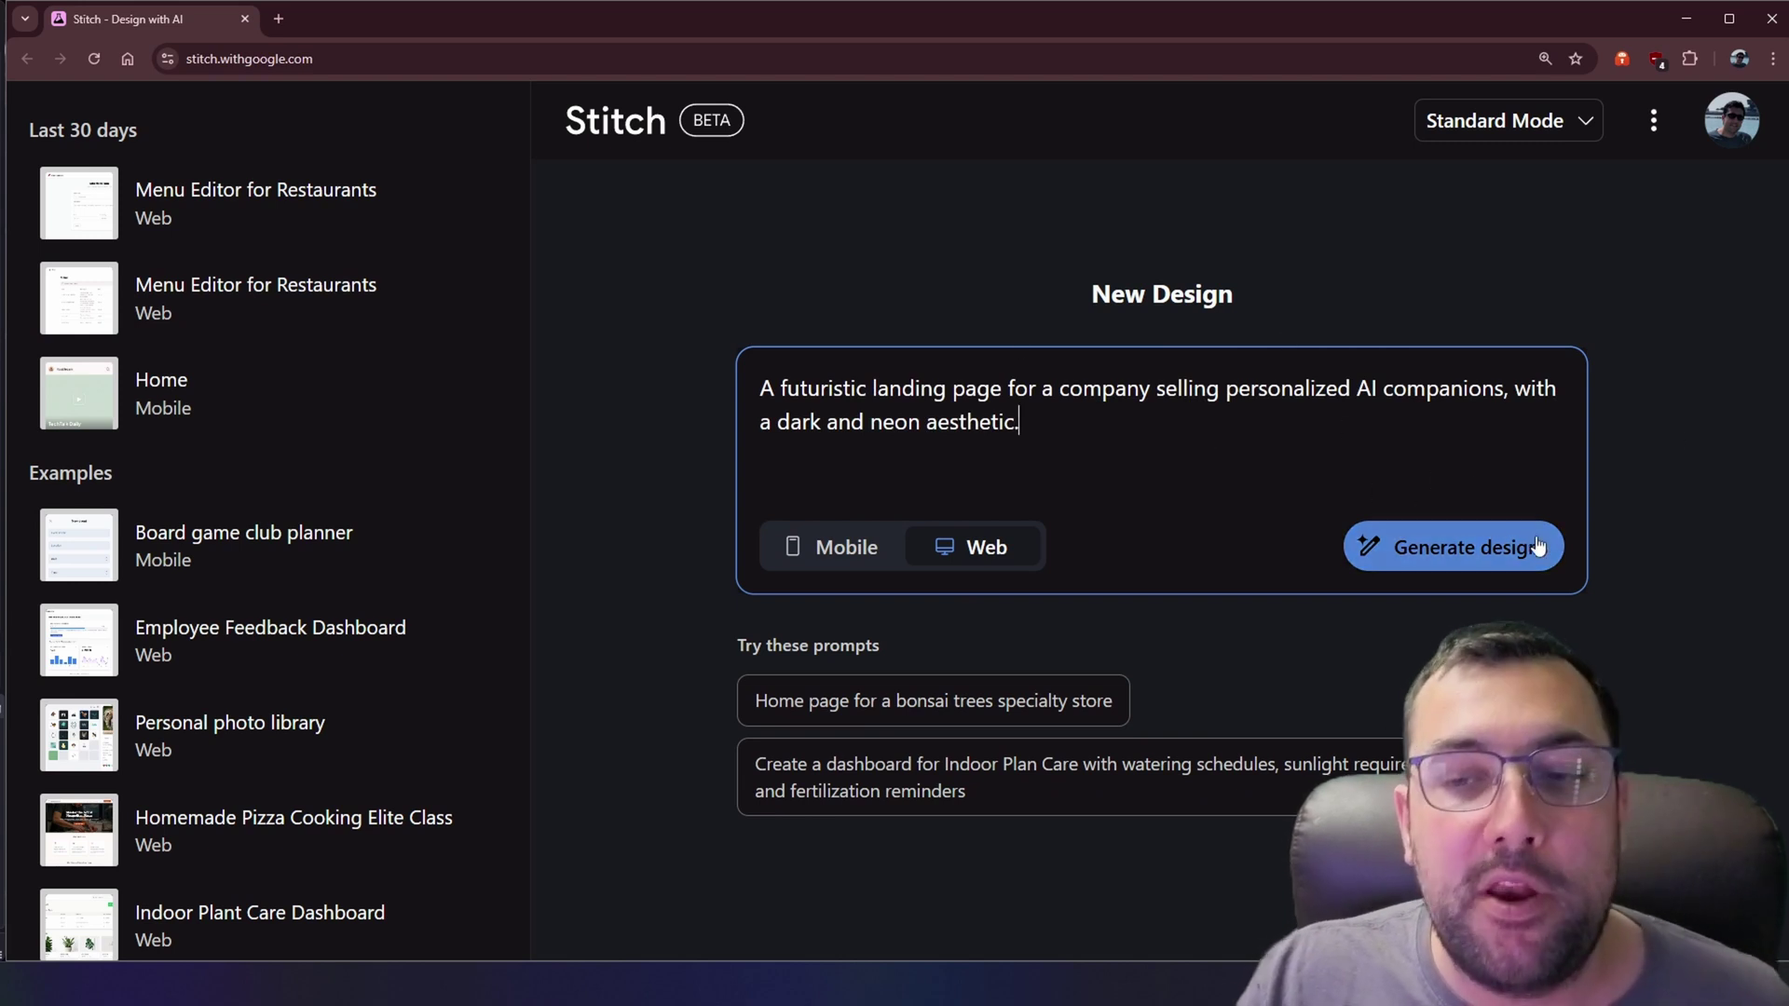
Step: Switch generation to Experimental Mode and generate the designs
left_click(1475, 131)
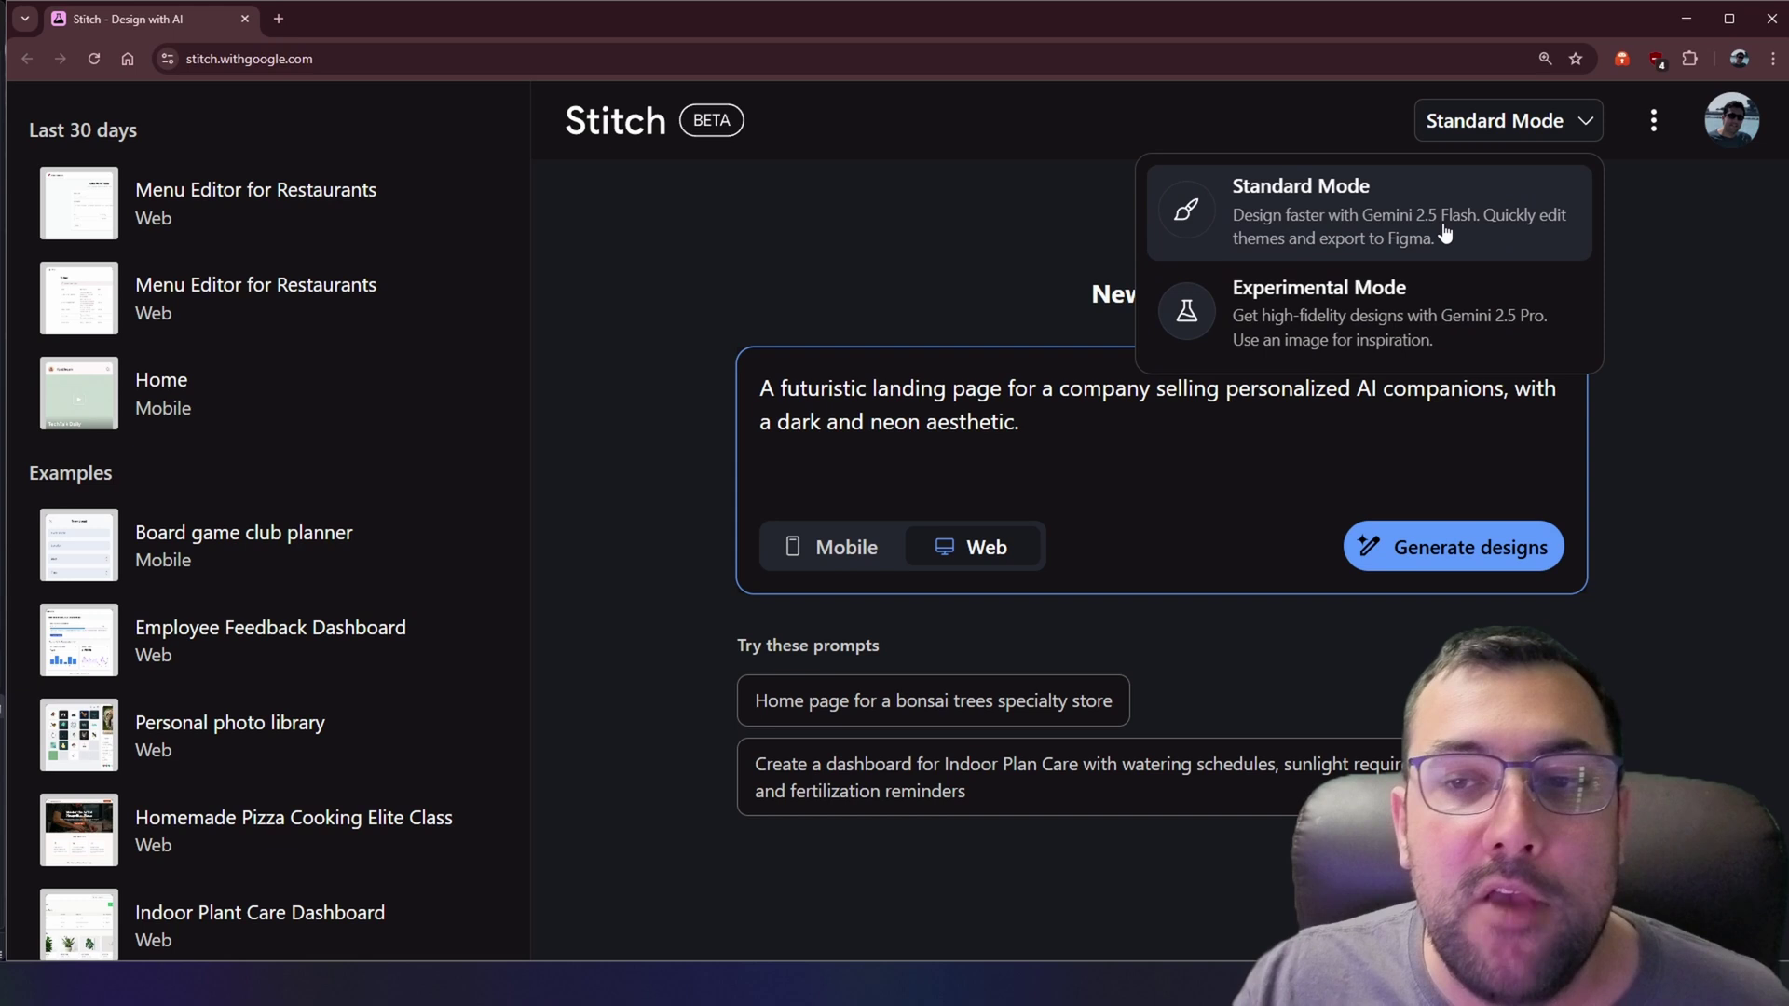
left_click(1423, 341)
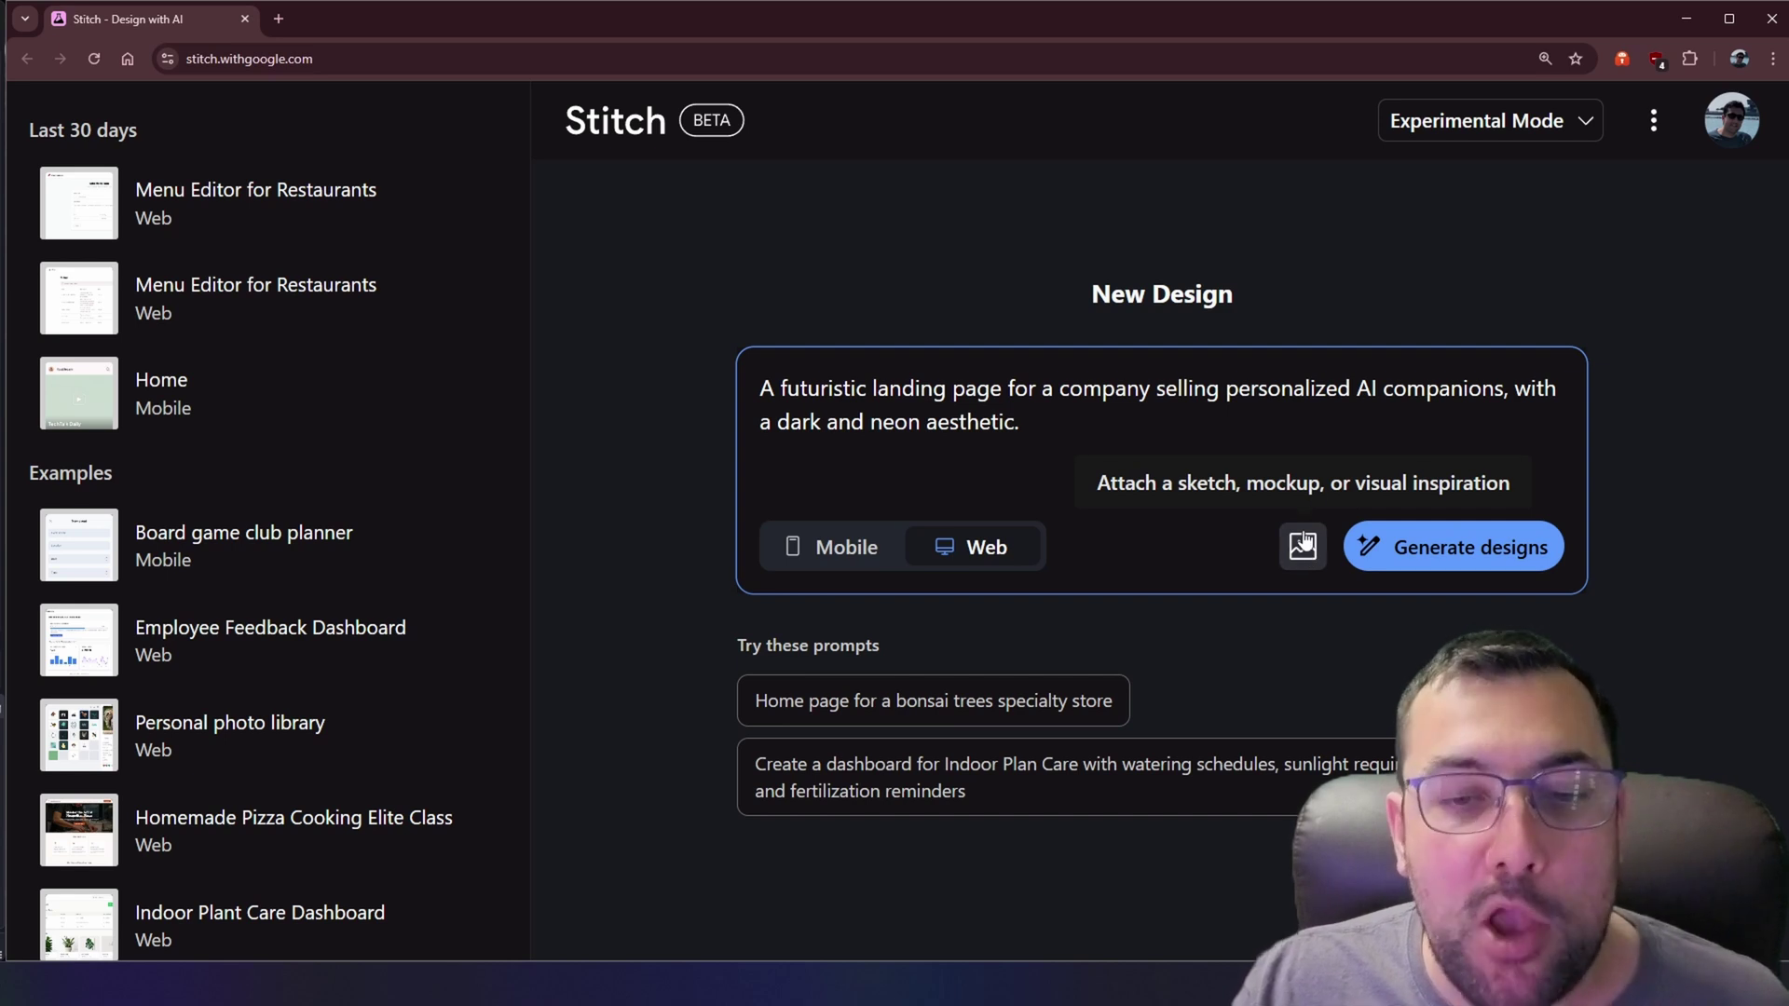
left_click(1460, 557)
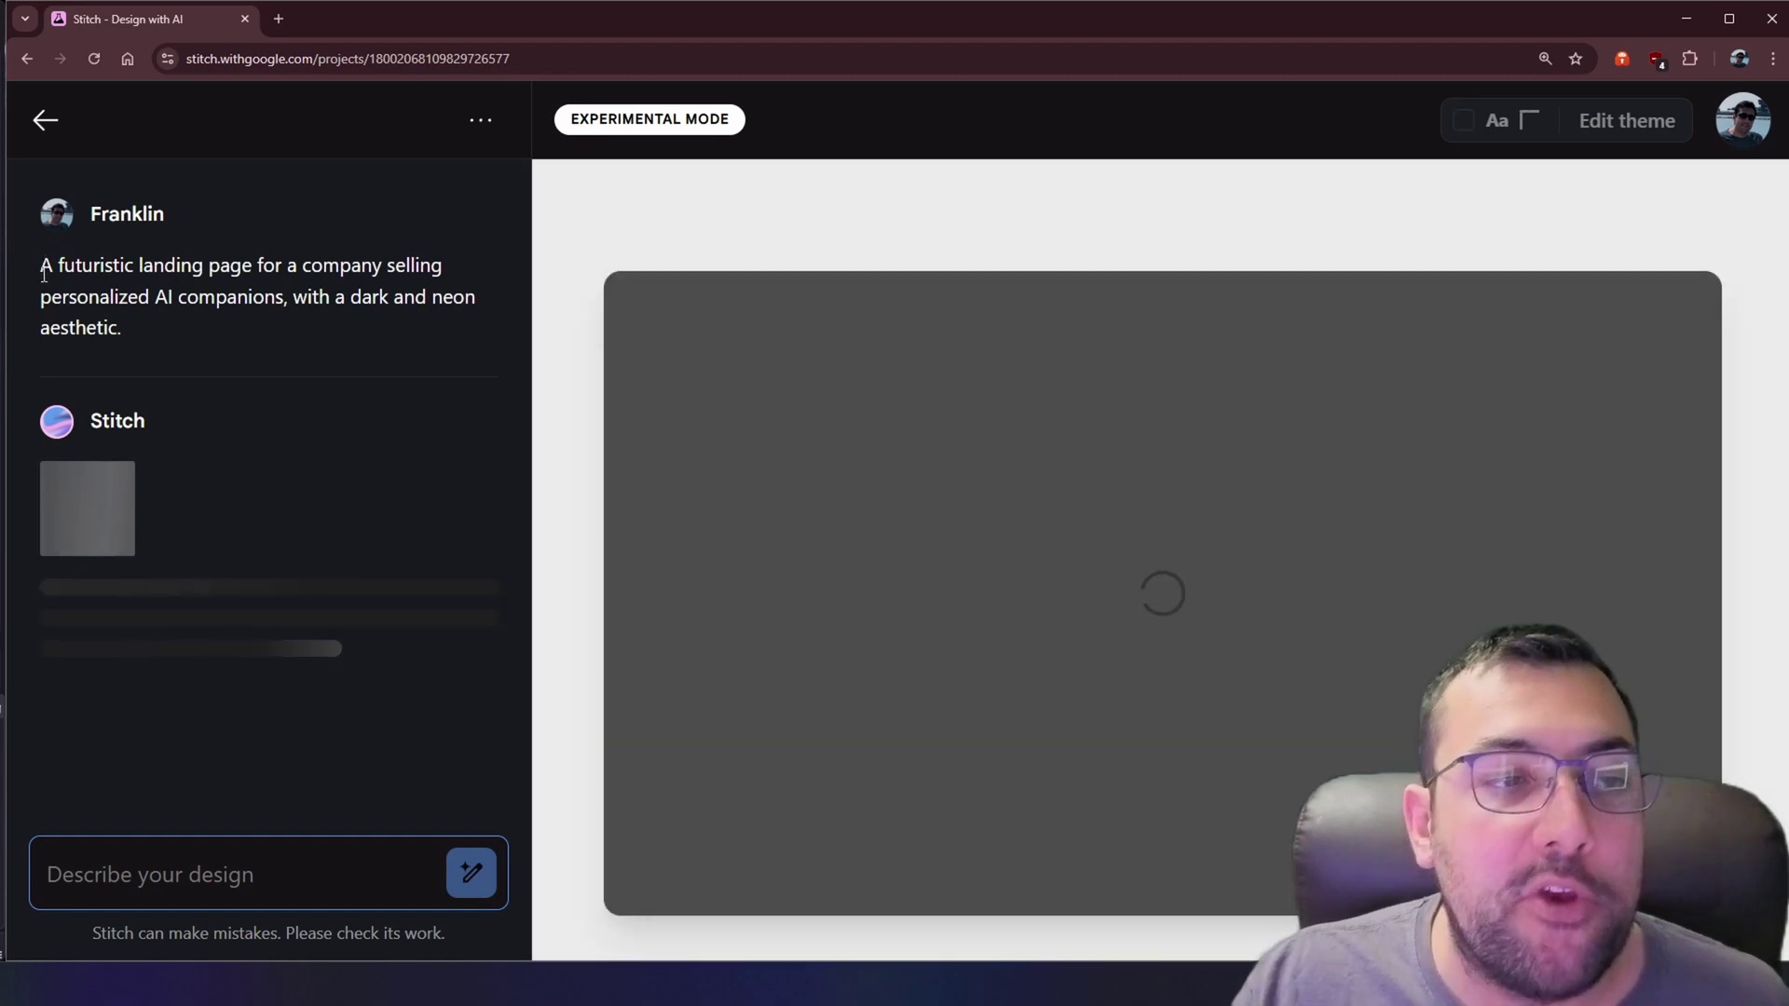
Step: Review the AI Companion page's hero, features, testimonials, pricing and call-to-action, then remove the attached thumbnail
left_click_drag(44, 275, 196, 328)
left_click(194, 326)
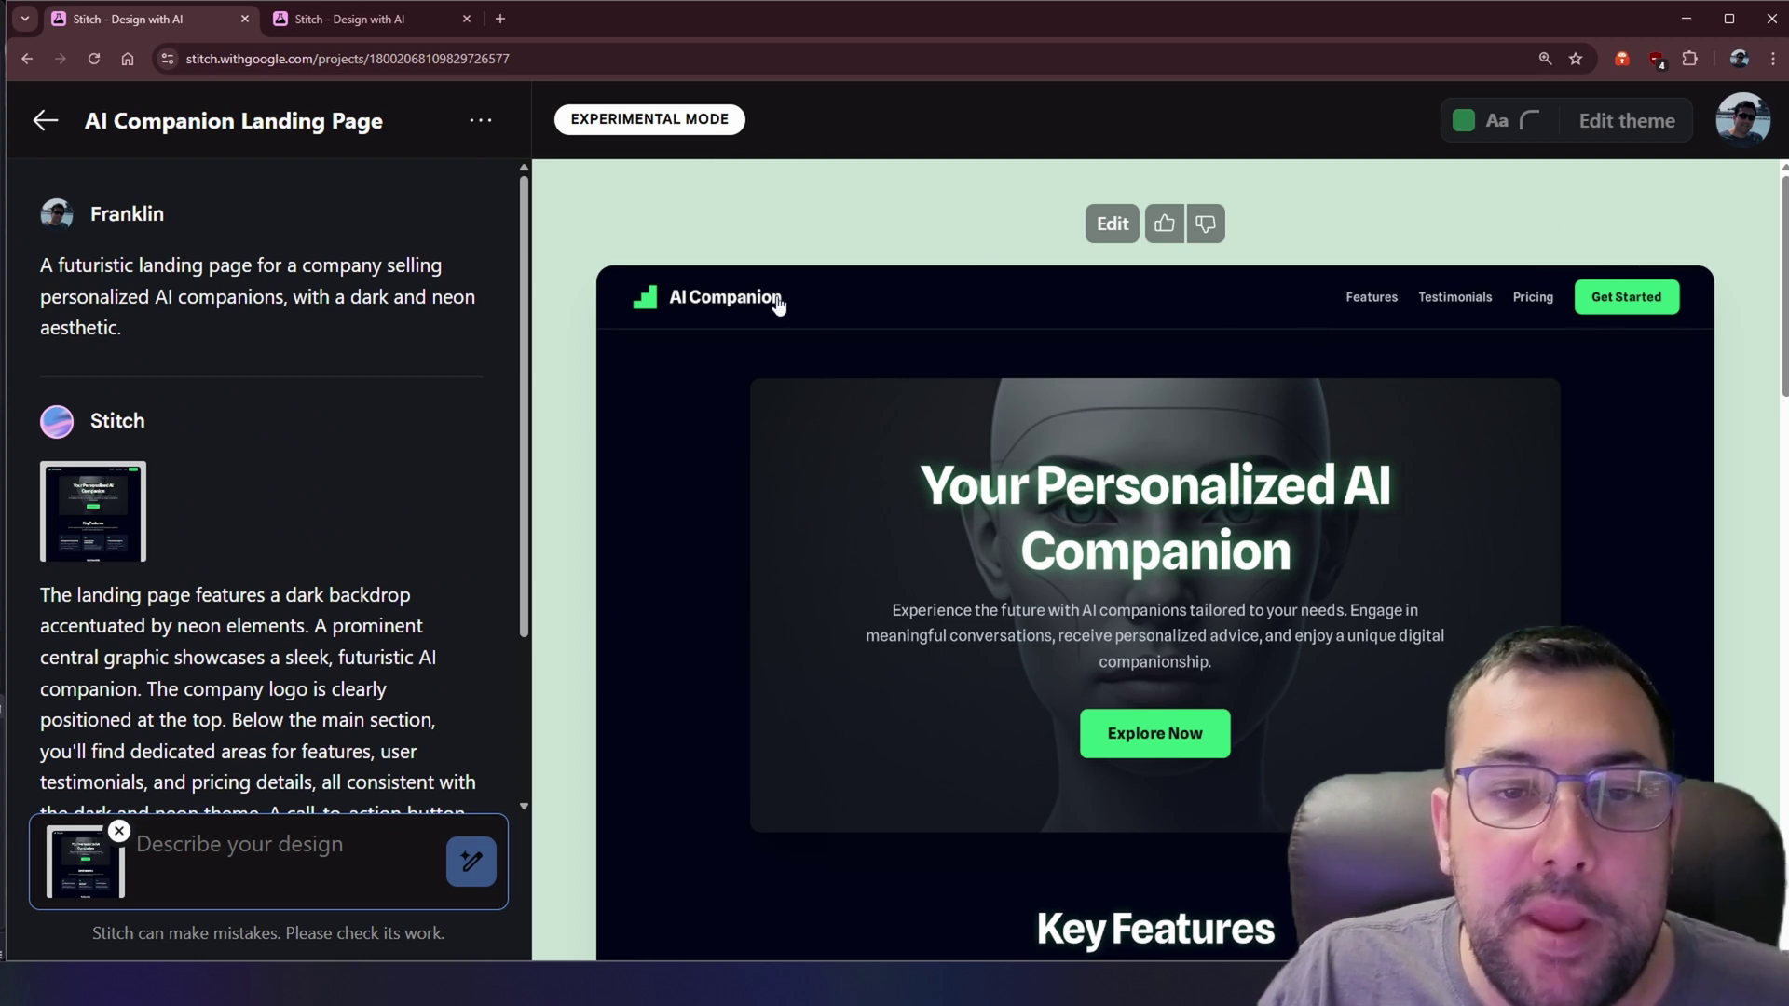
scroll(972, 519, "down", 7)
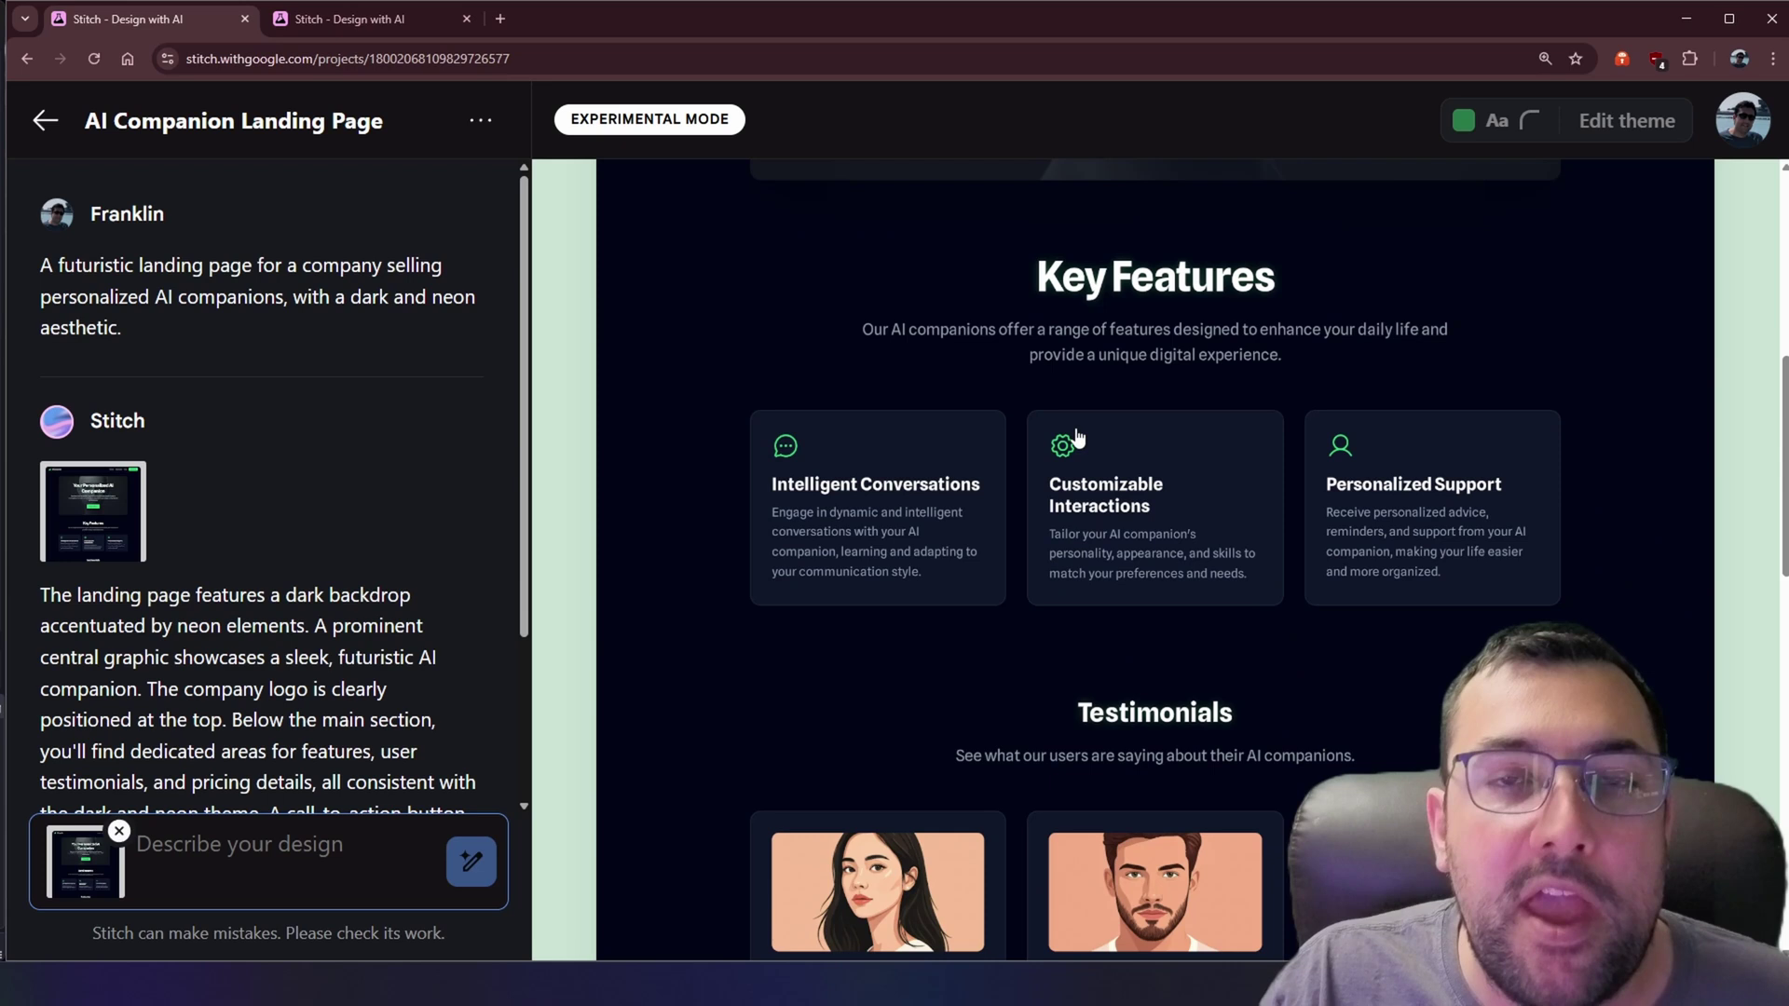
scroll(1076, 438, "down", 15)
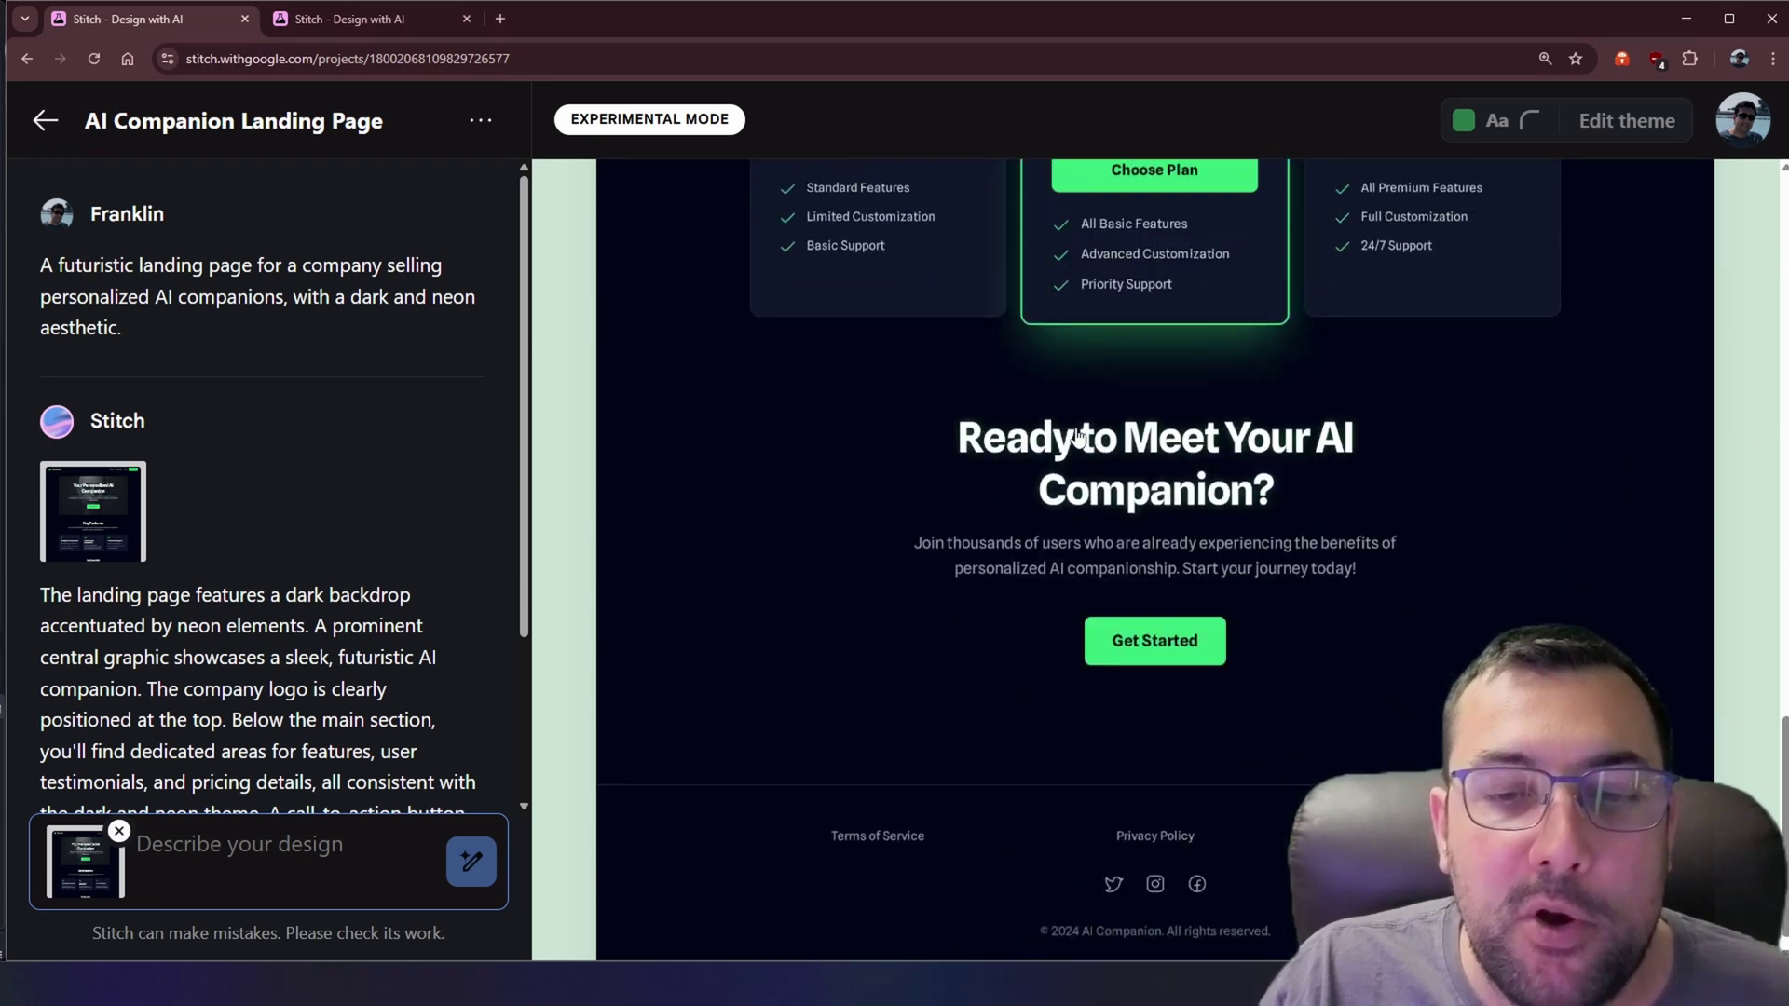
scroll(1290, 508, "up", 20)
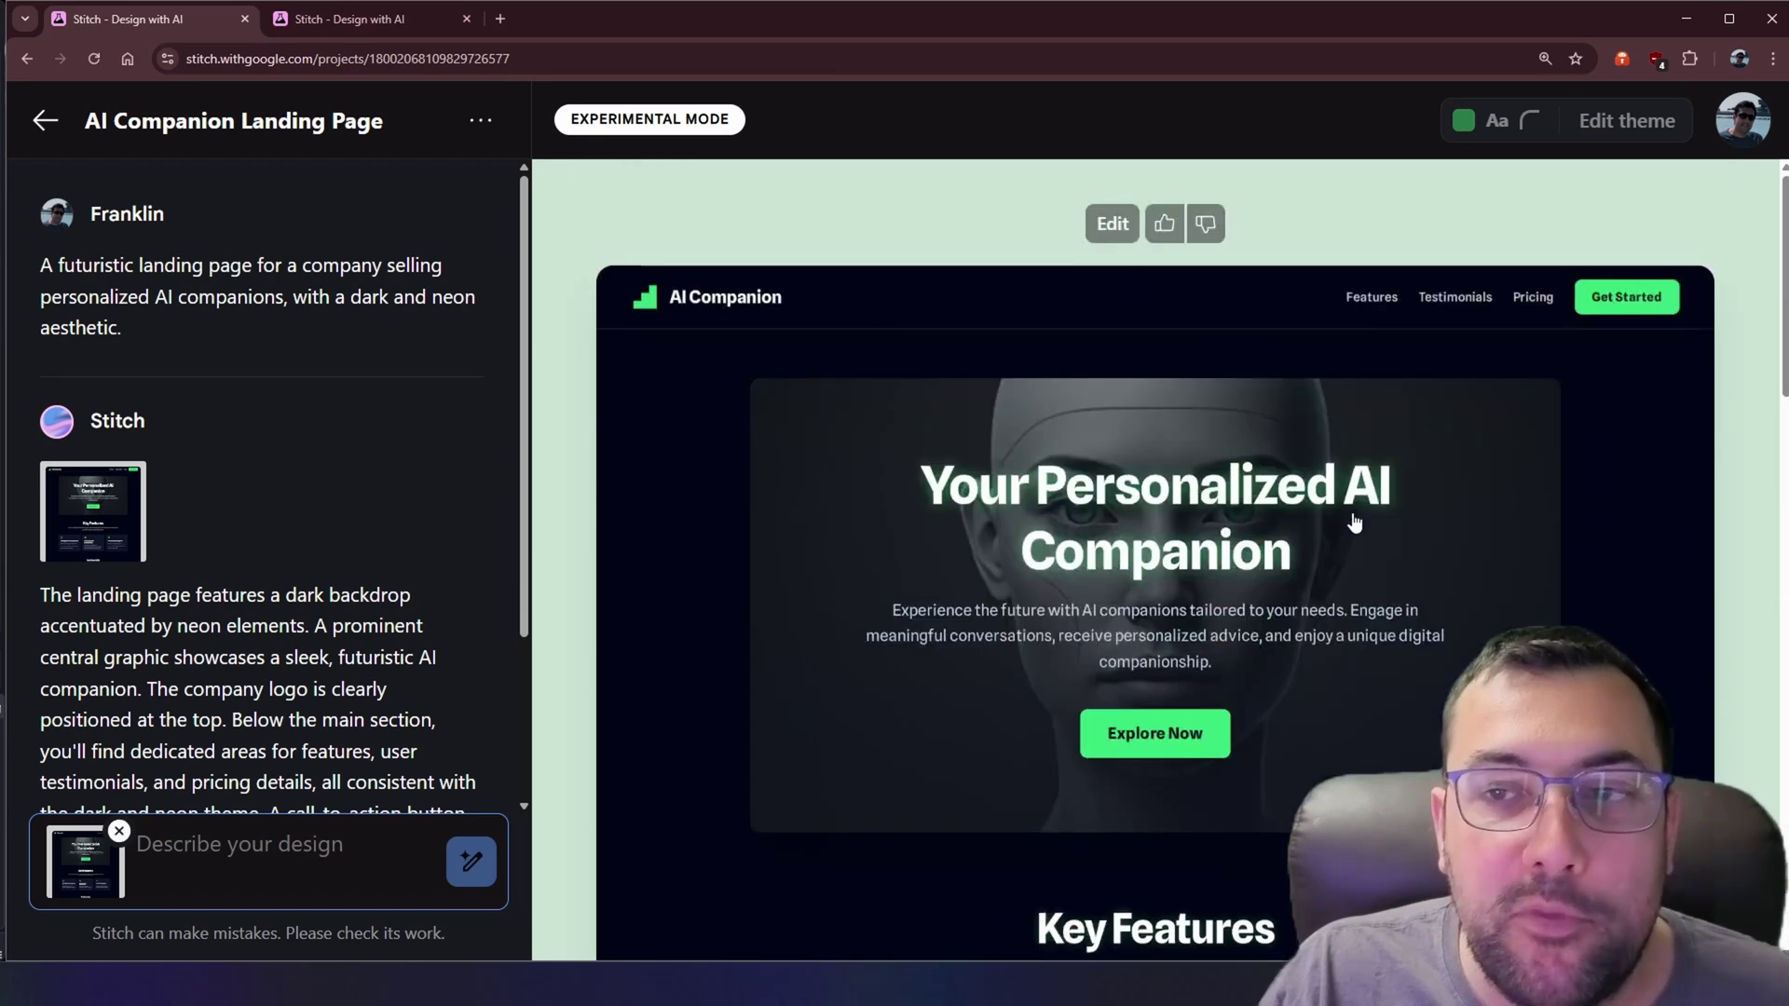
scroll(326, 727, "down", 3)
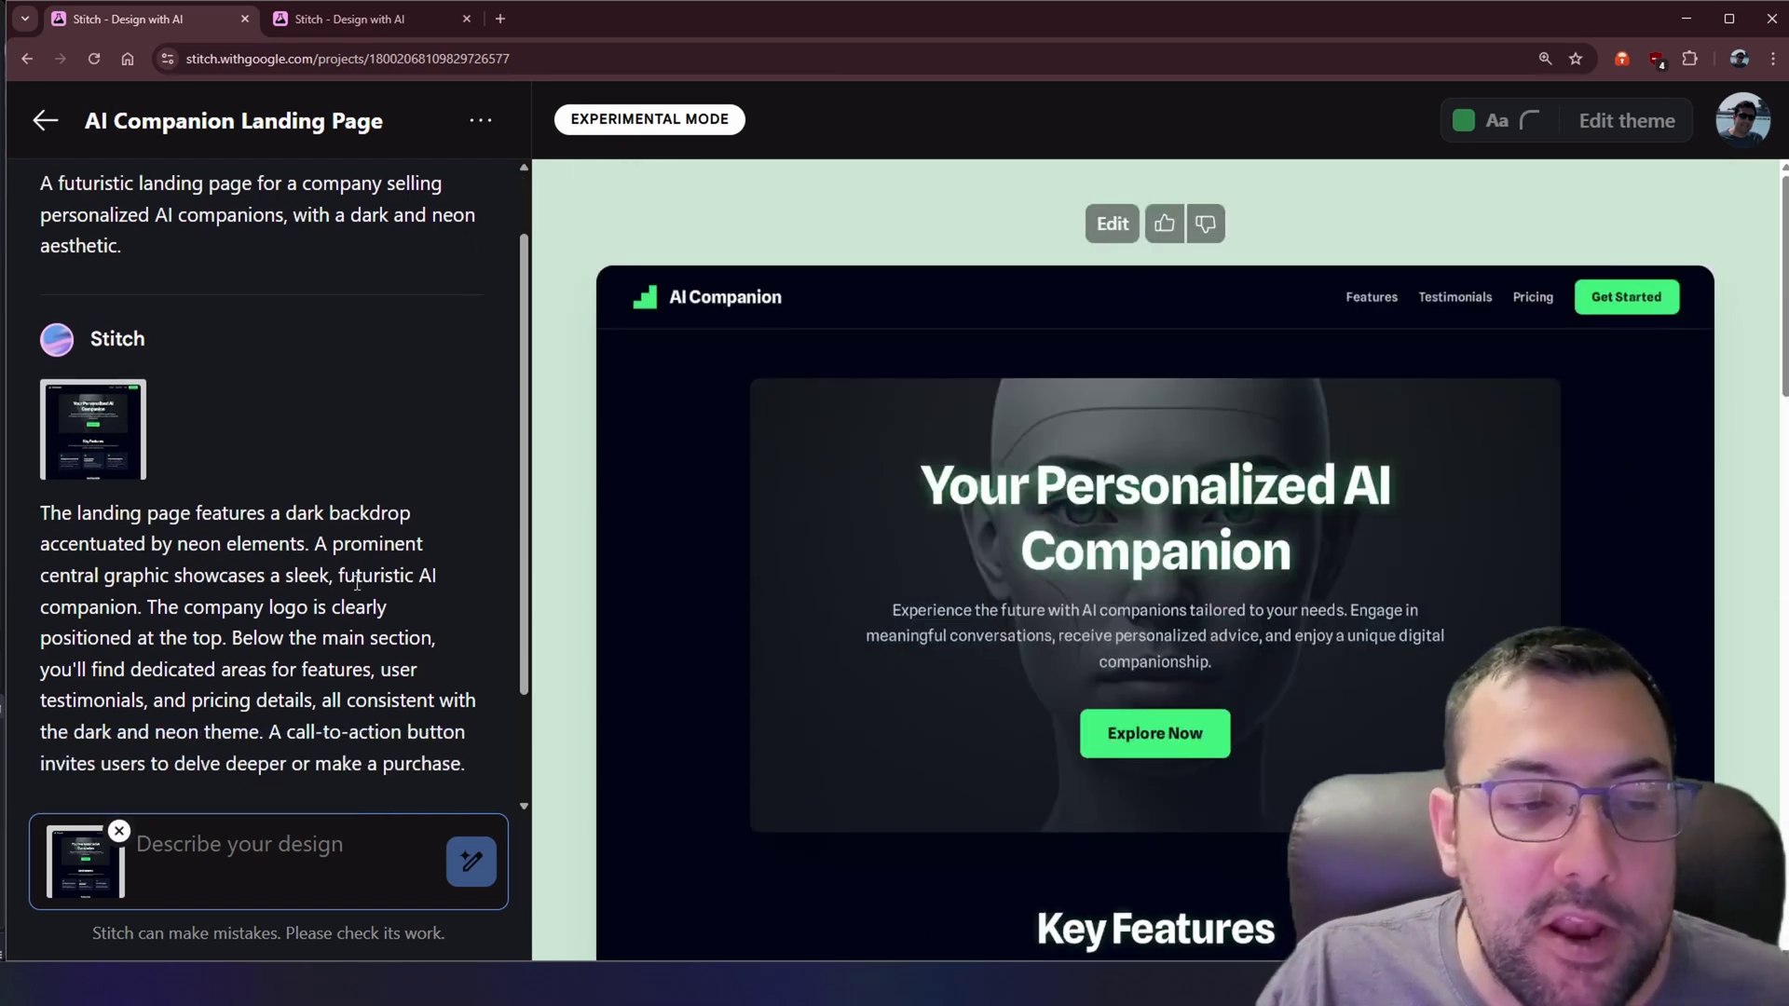
left_click(119, 831)
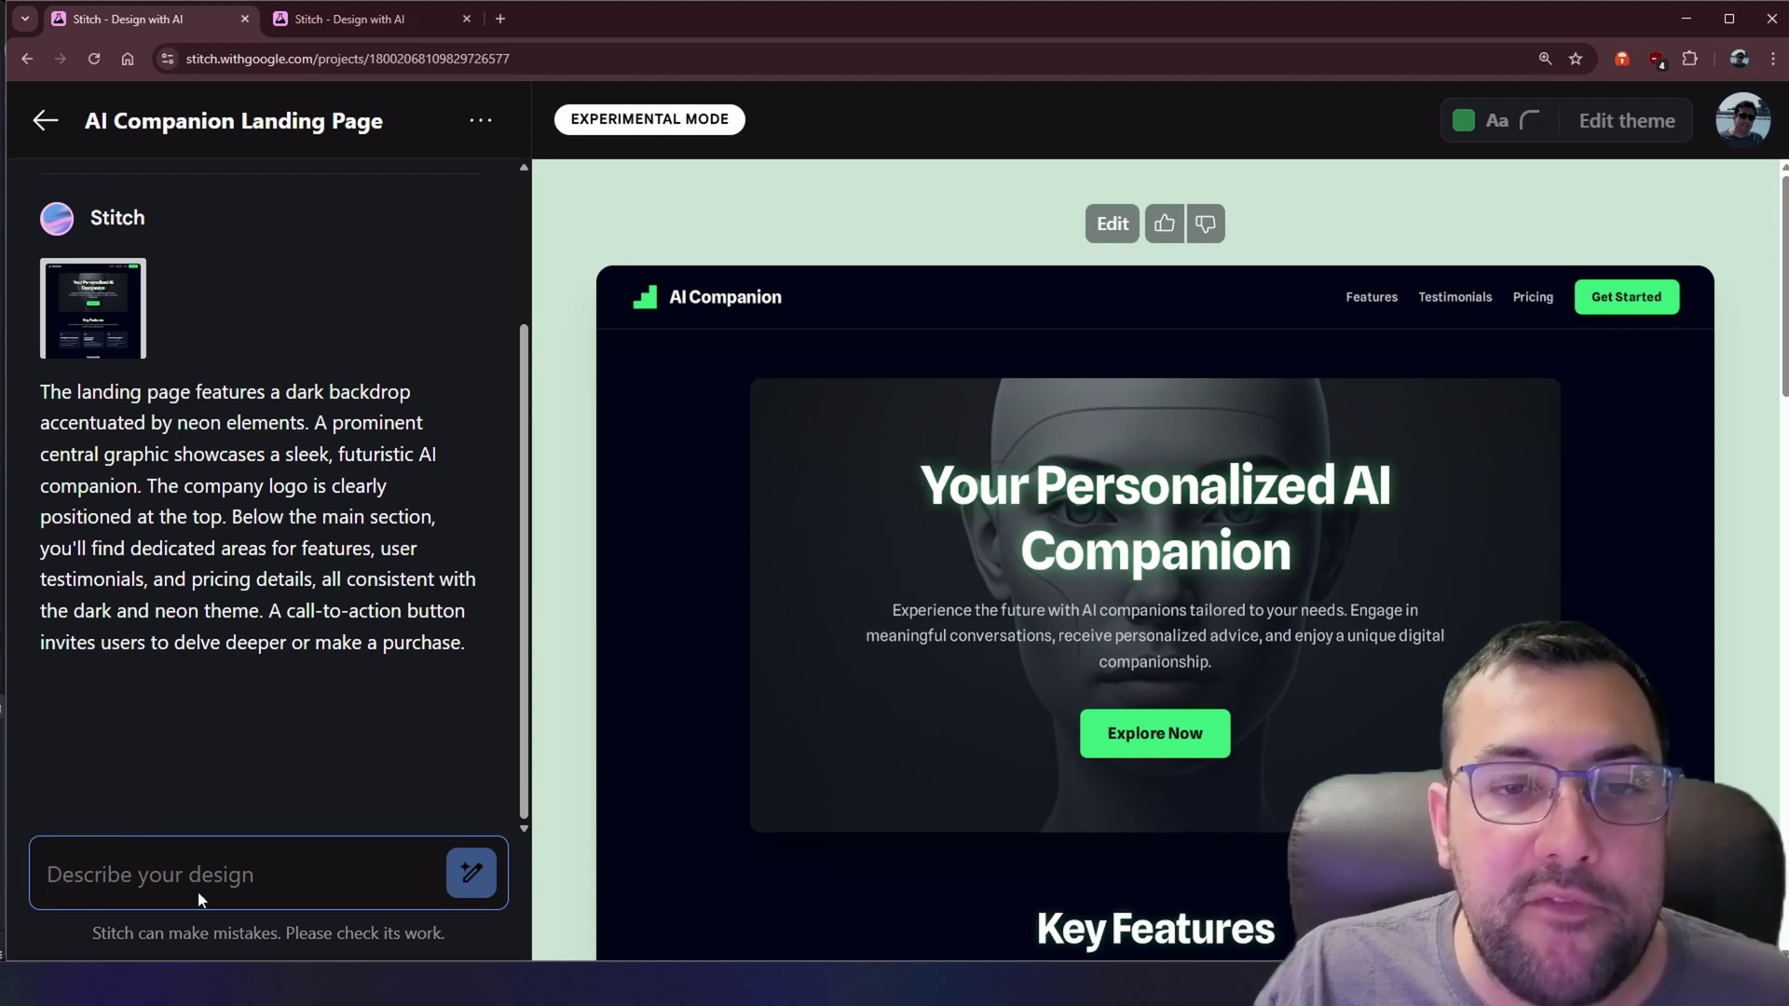
Step: Request a full-banner, companion-focused revision and set the theme to Light with green #39E079
type("a full banner and focus more on the companion part. make that the selling feature.")
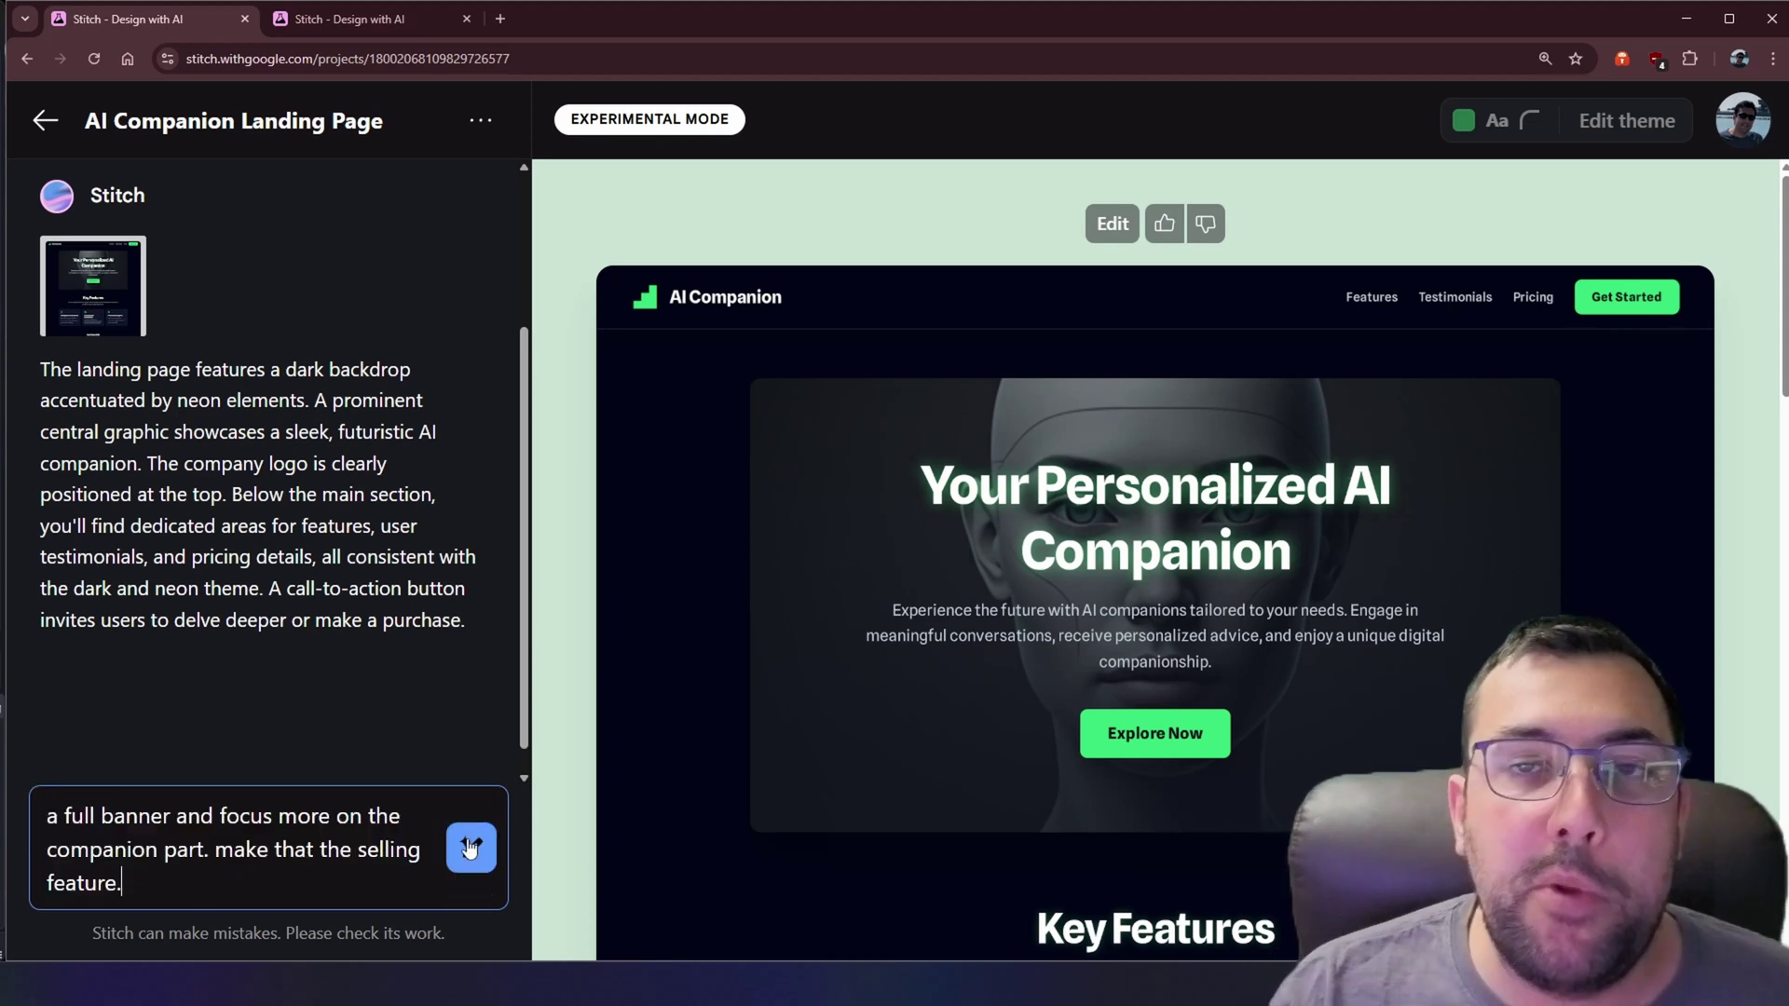
left_click(471, 847)
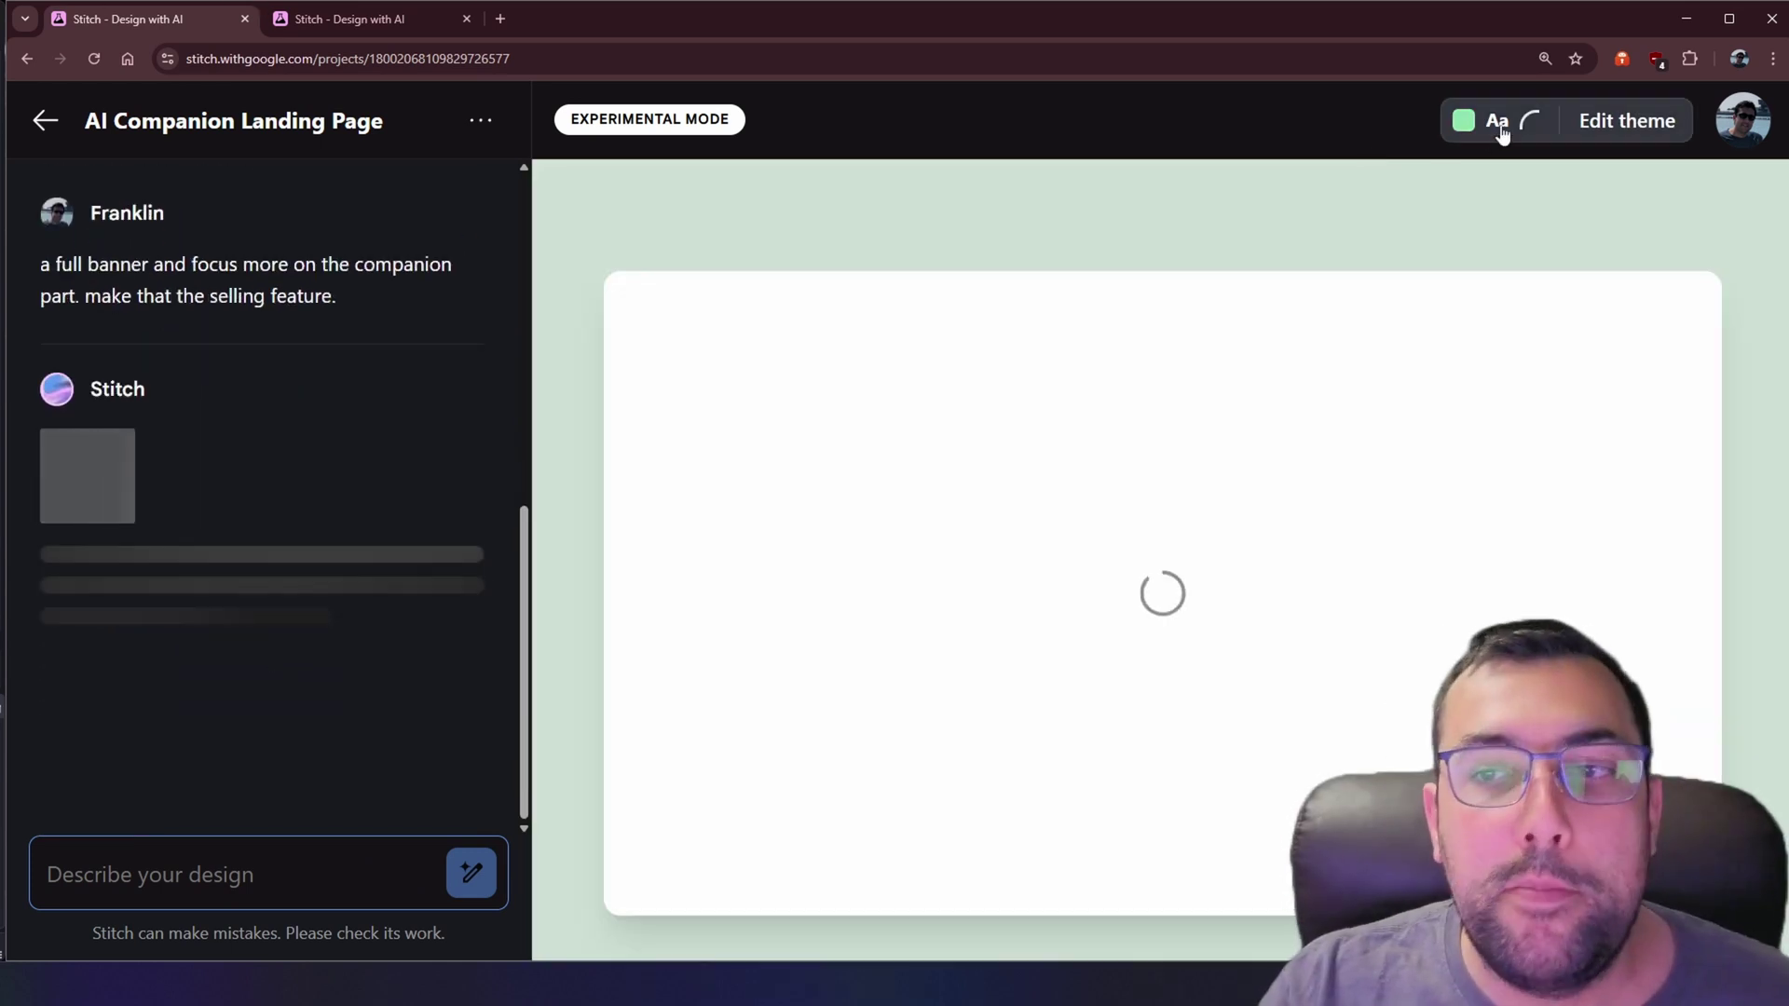
left_click(1497, 126)
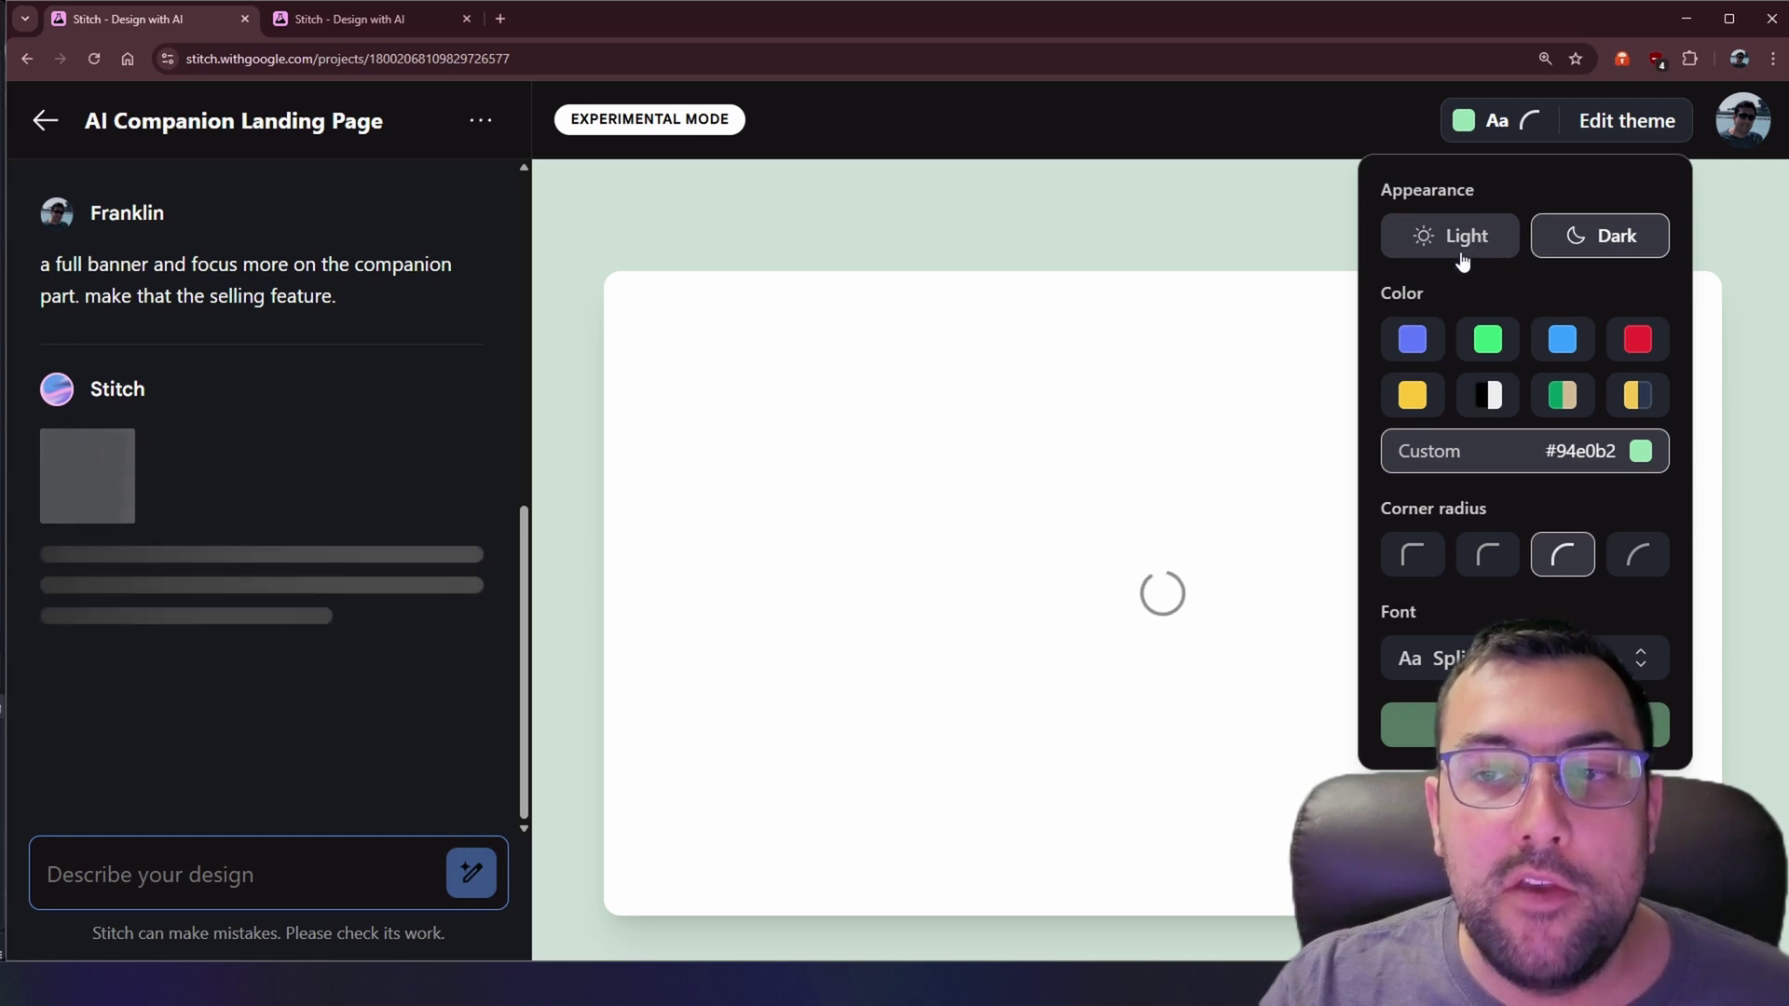
left_click(1461, 250)
left_click(1488, 339)
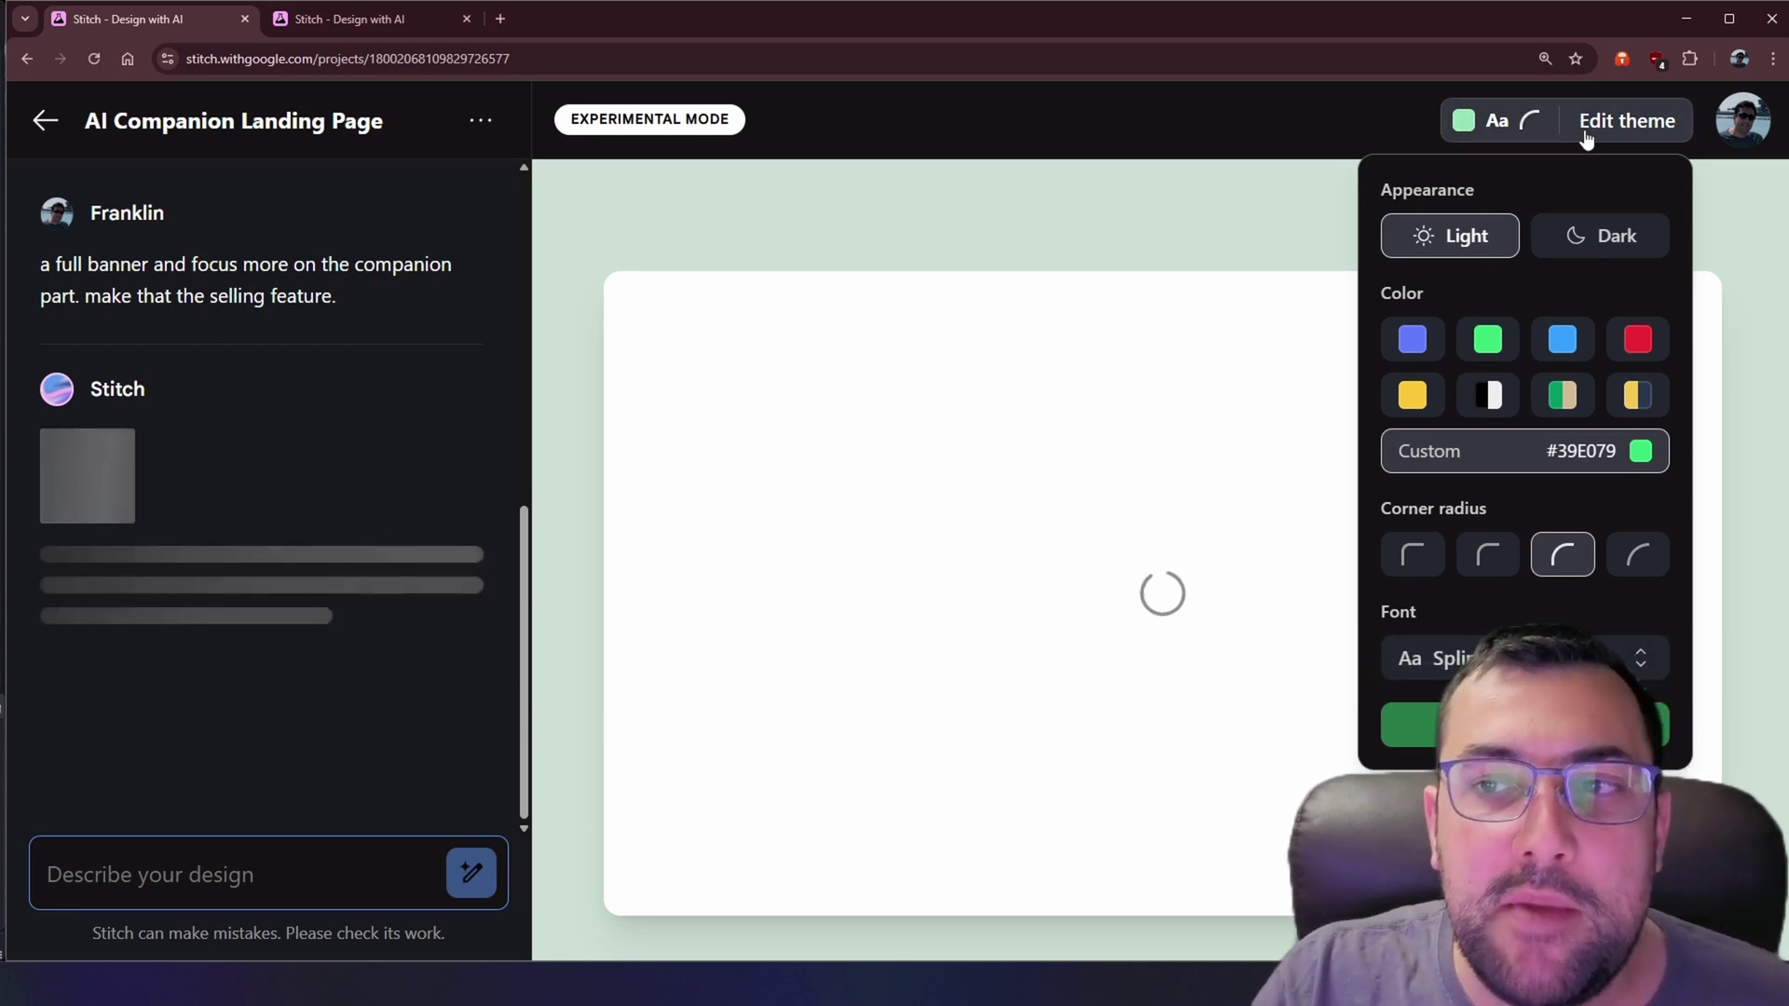
left_click(1250, 252)
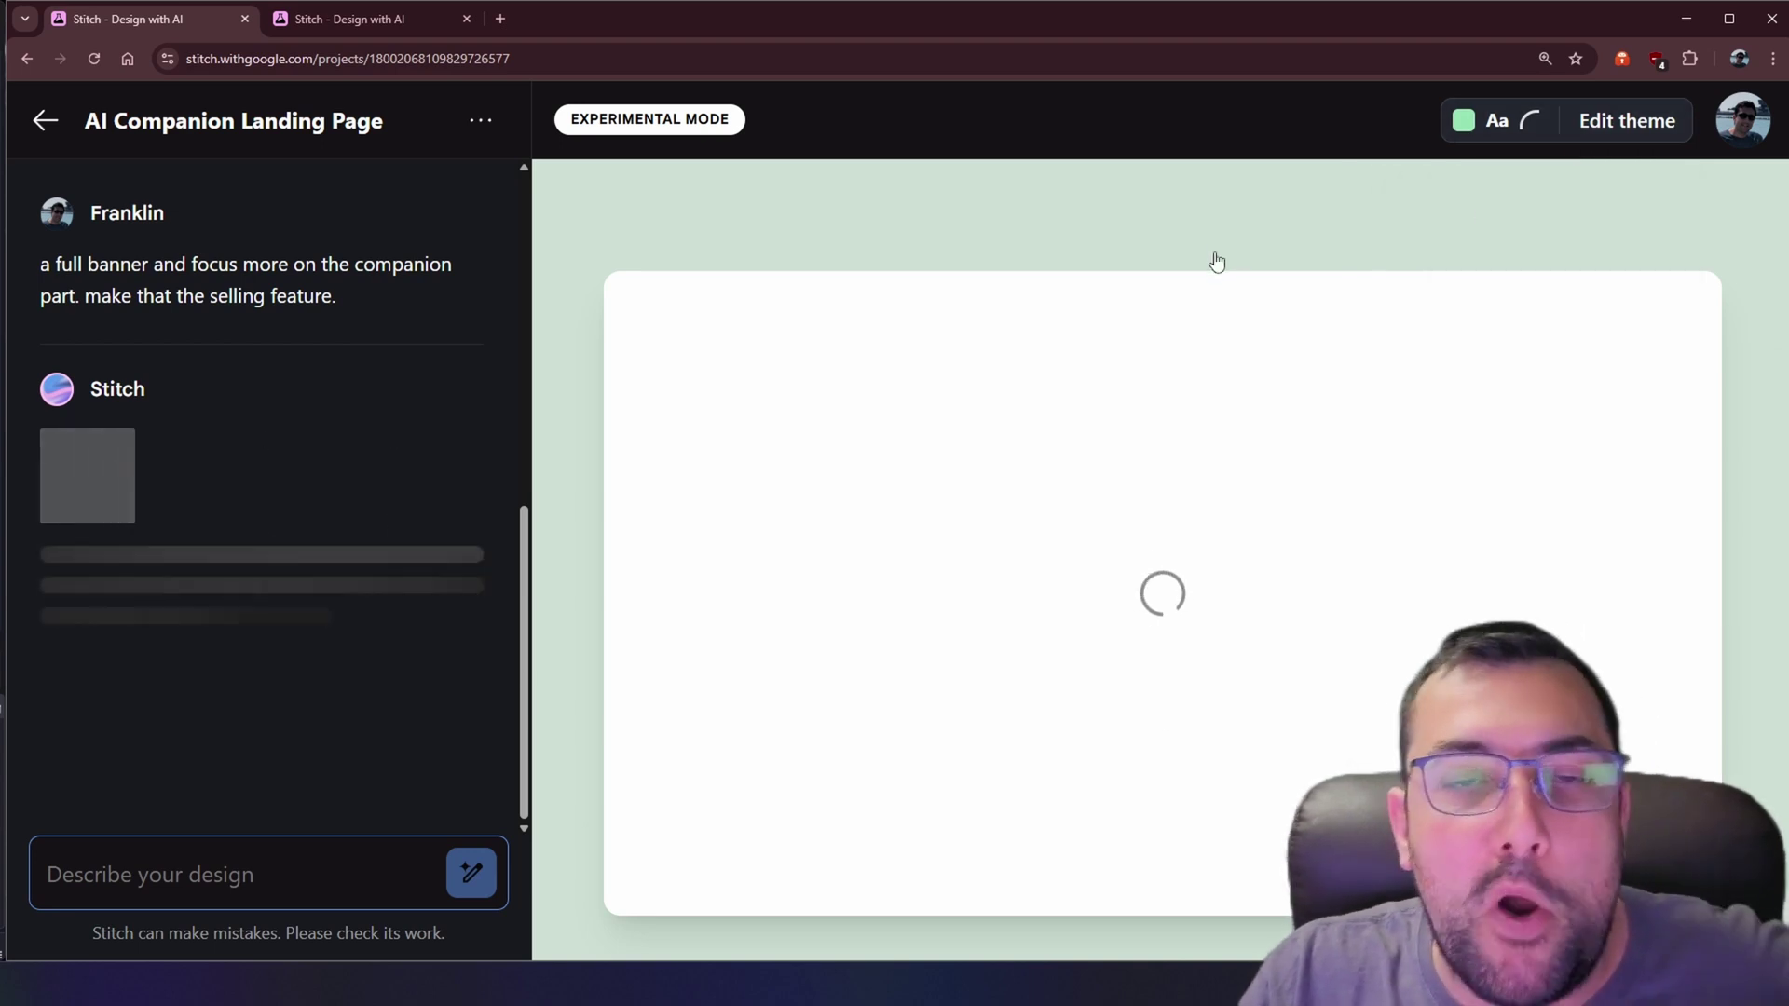
left_click(1509, 131)
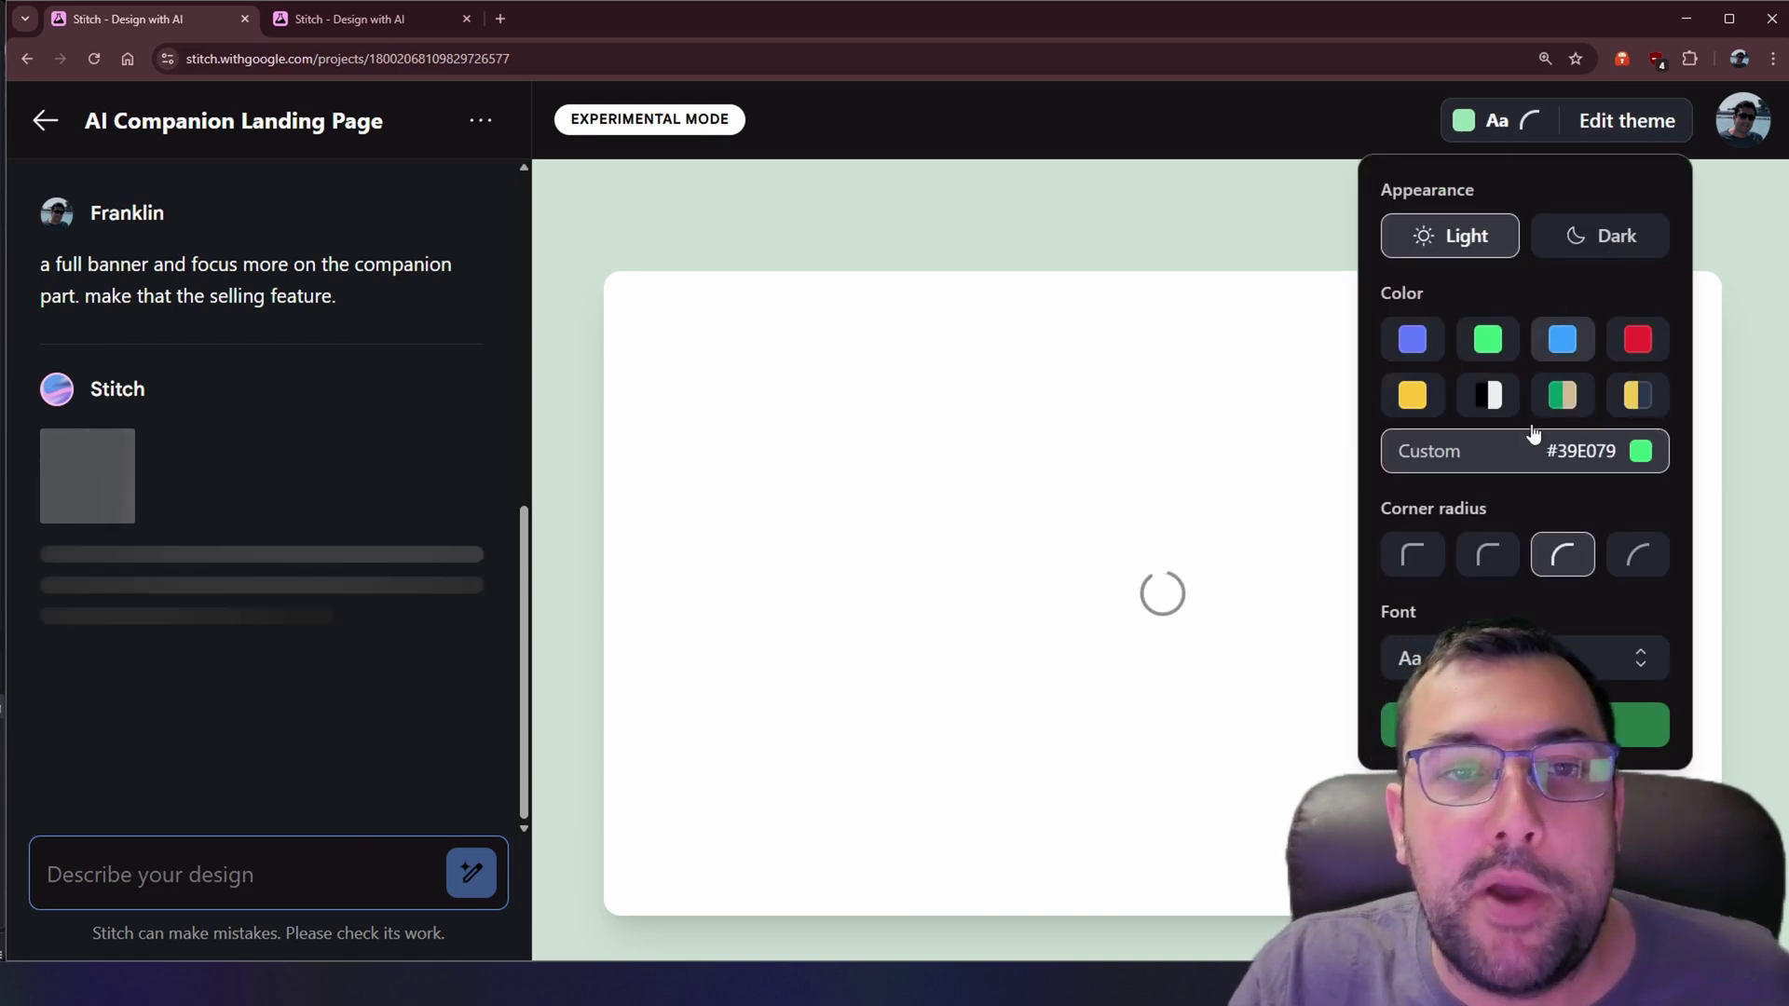
left_click(1170, 252)
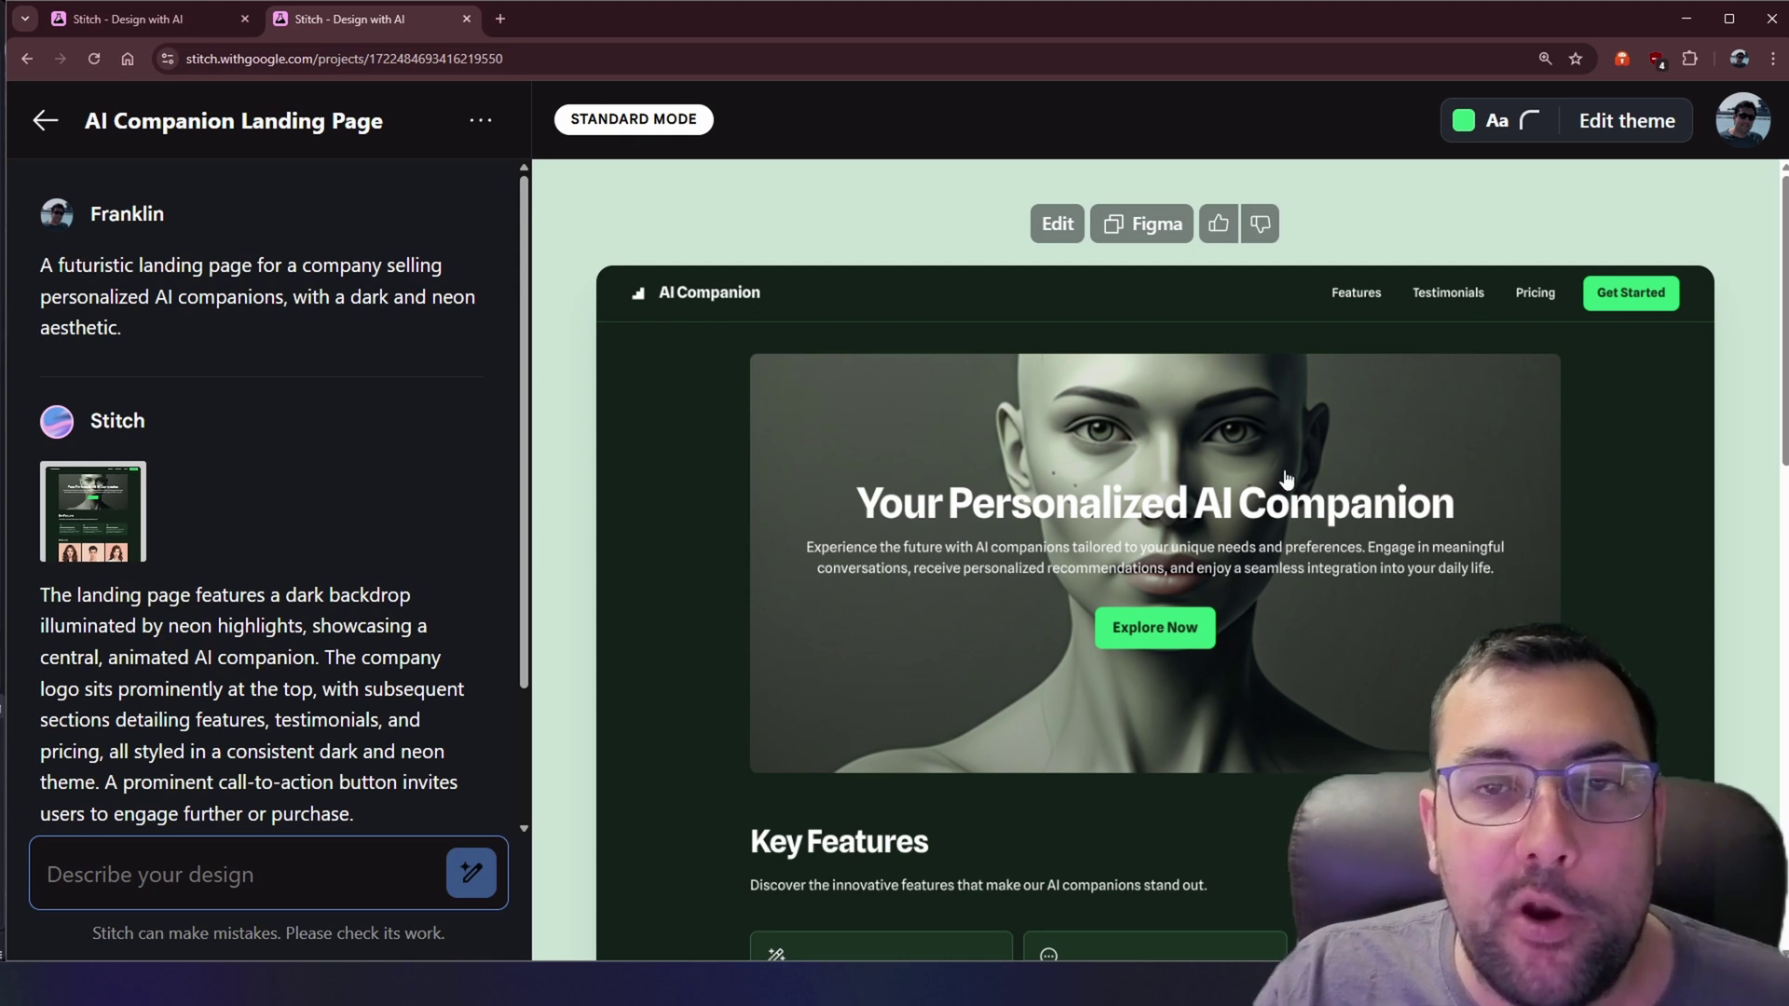
Step: Scroll through the AI Companion landing page and copy the design to Figma
scroll(1287, 478, "down", 2)
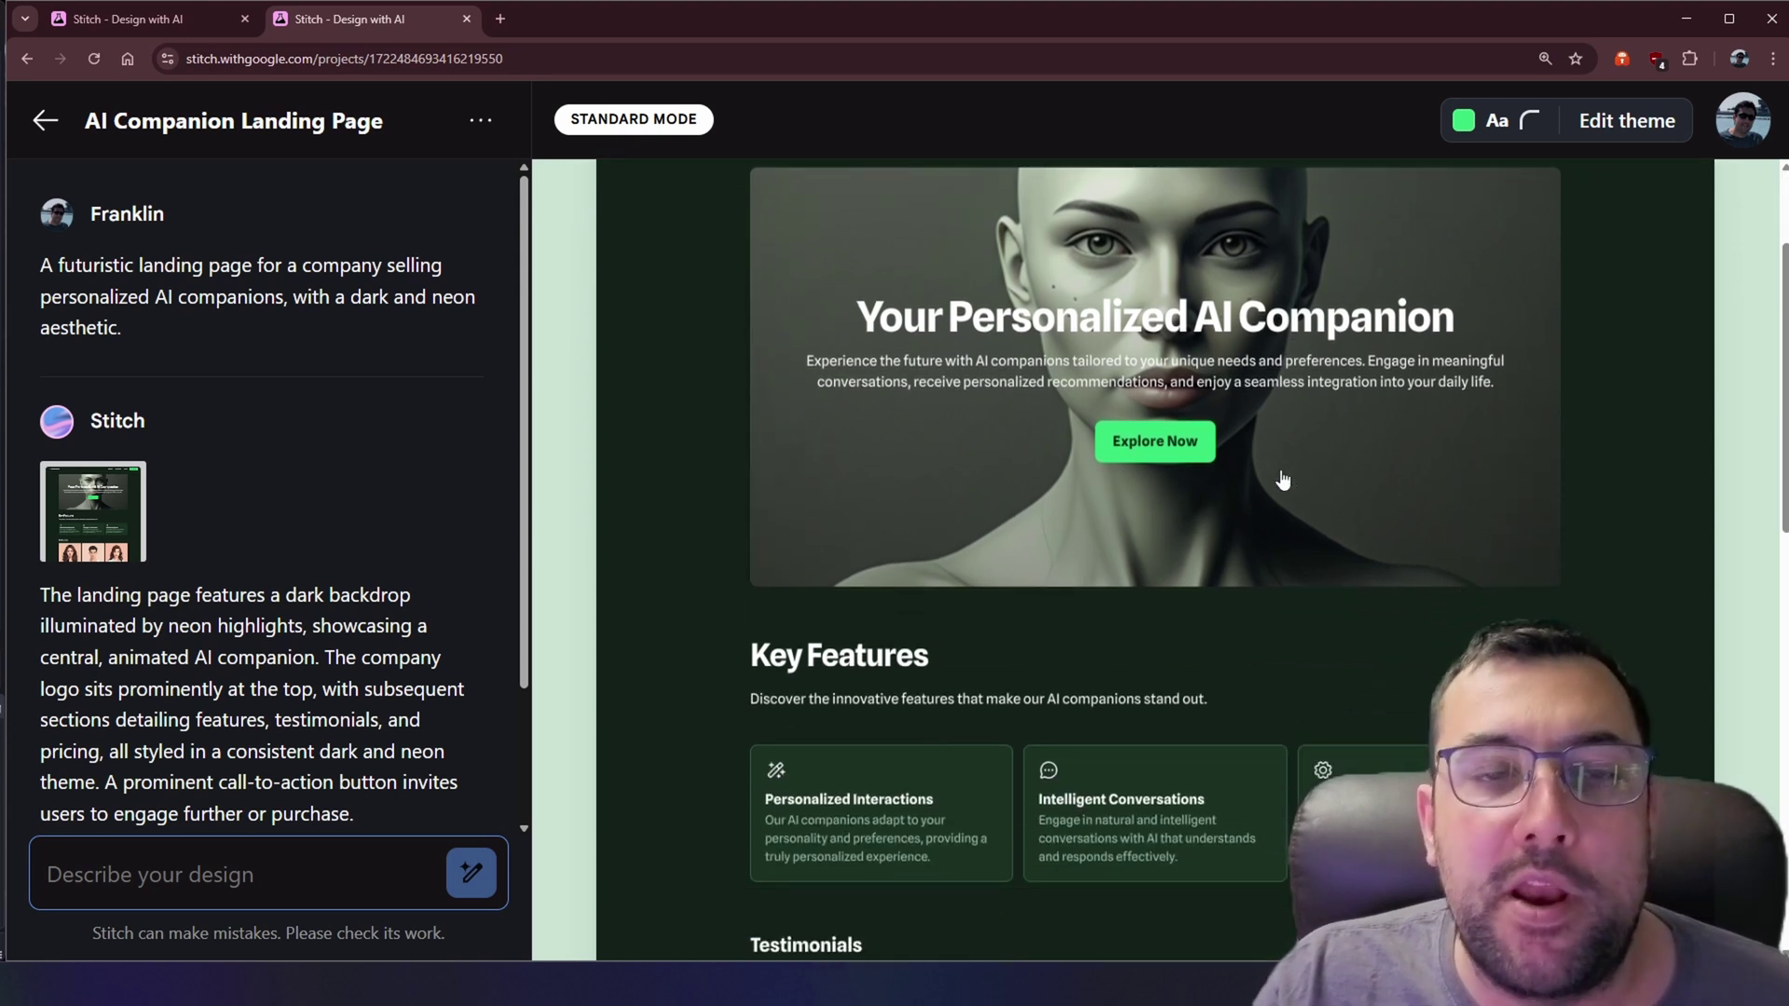
scroll(1283, 479, "down", 7)
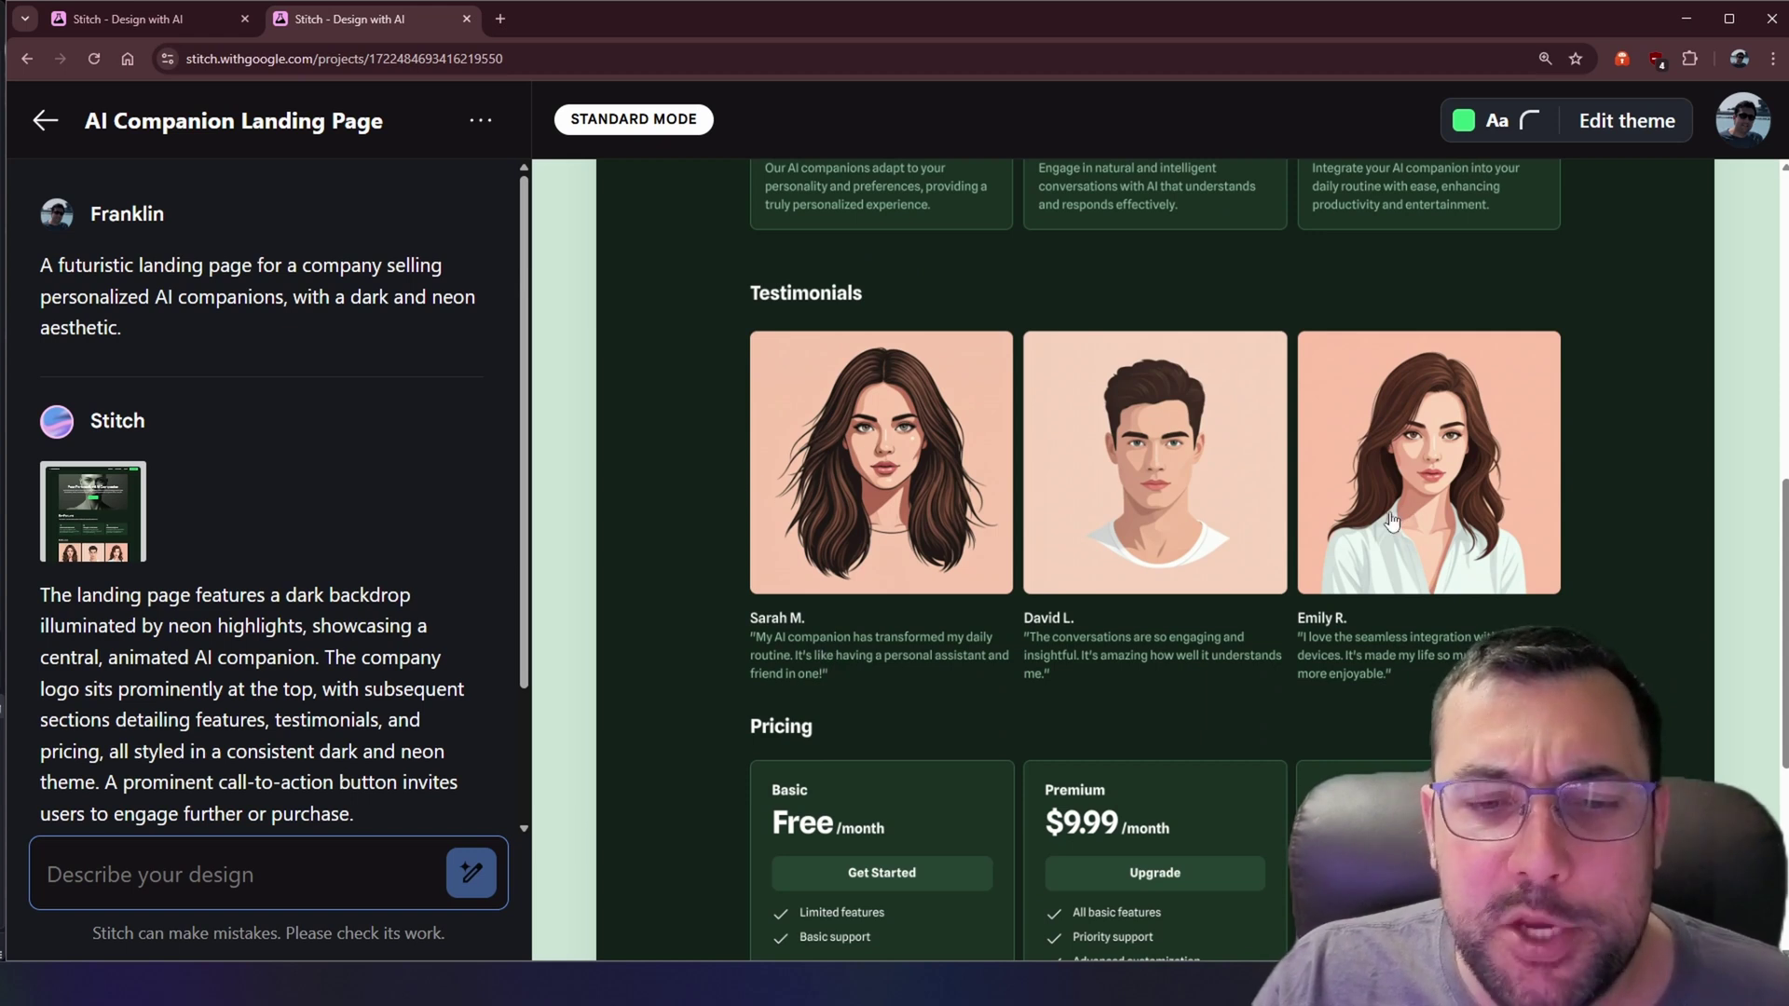
scroll(1391, 519, "down", 5)
scroll(1338, 550, "down", 1)
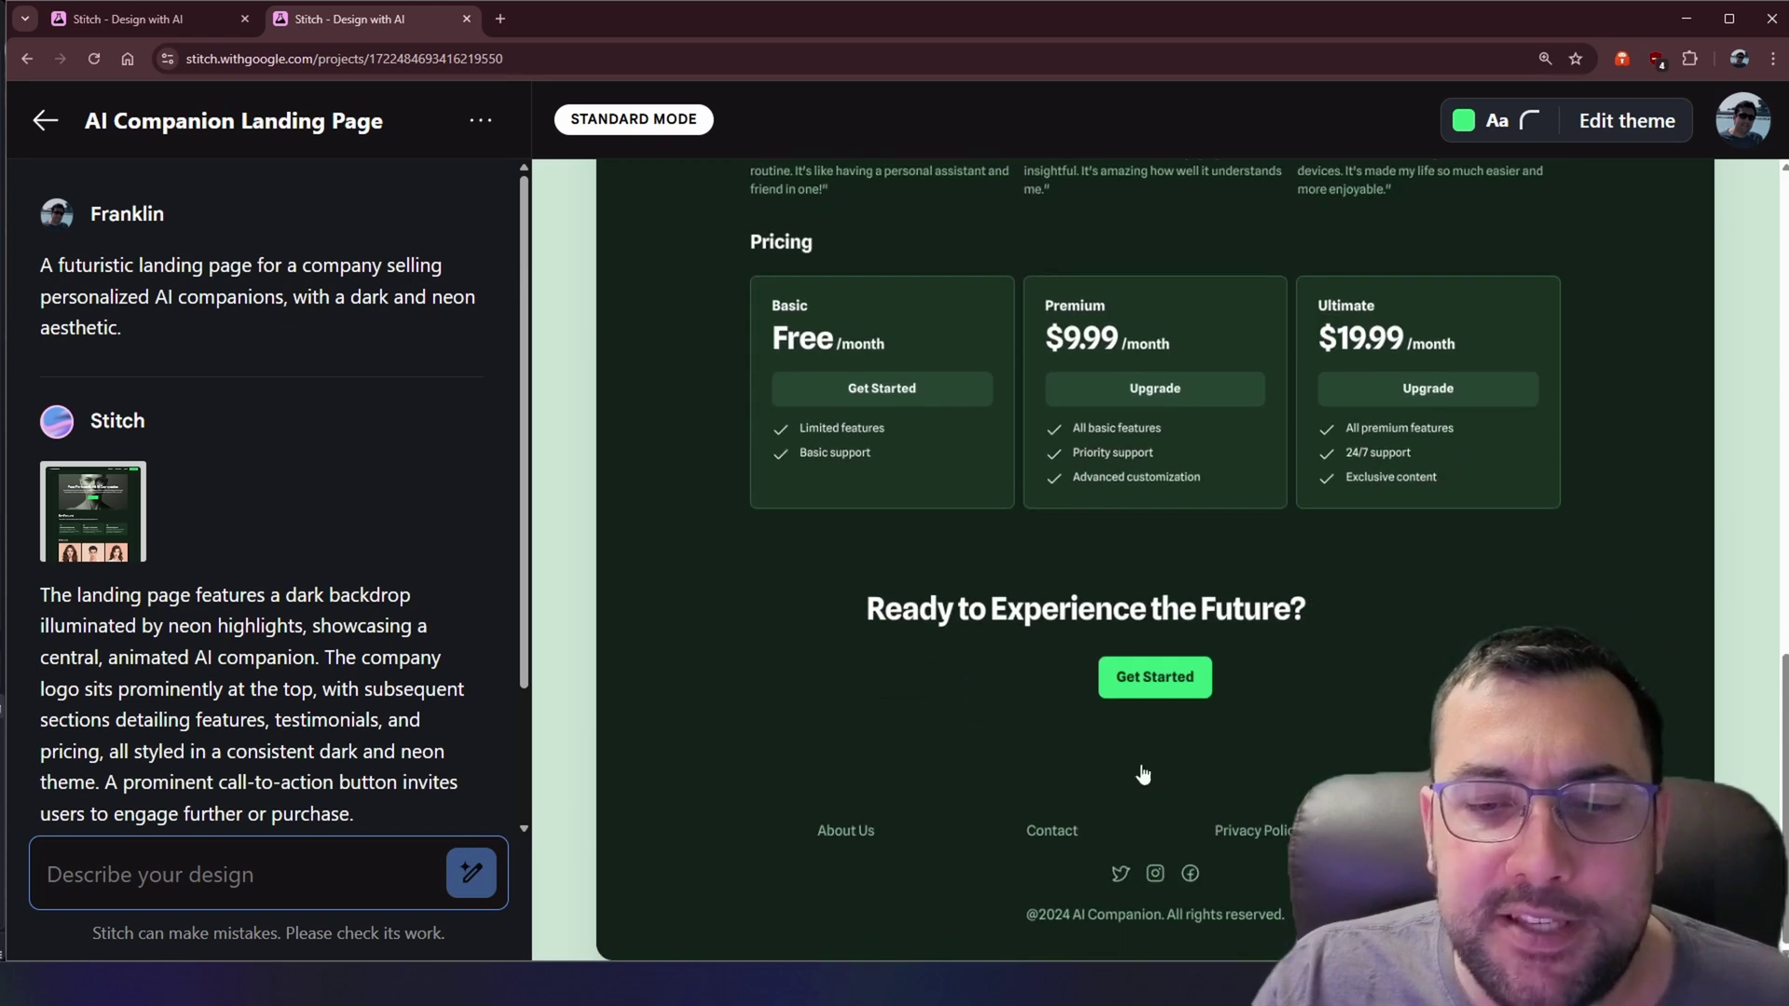
scroll(1152, 723, "up", 15)
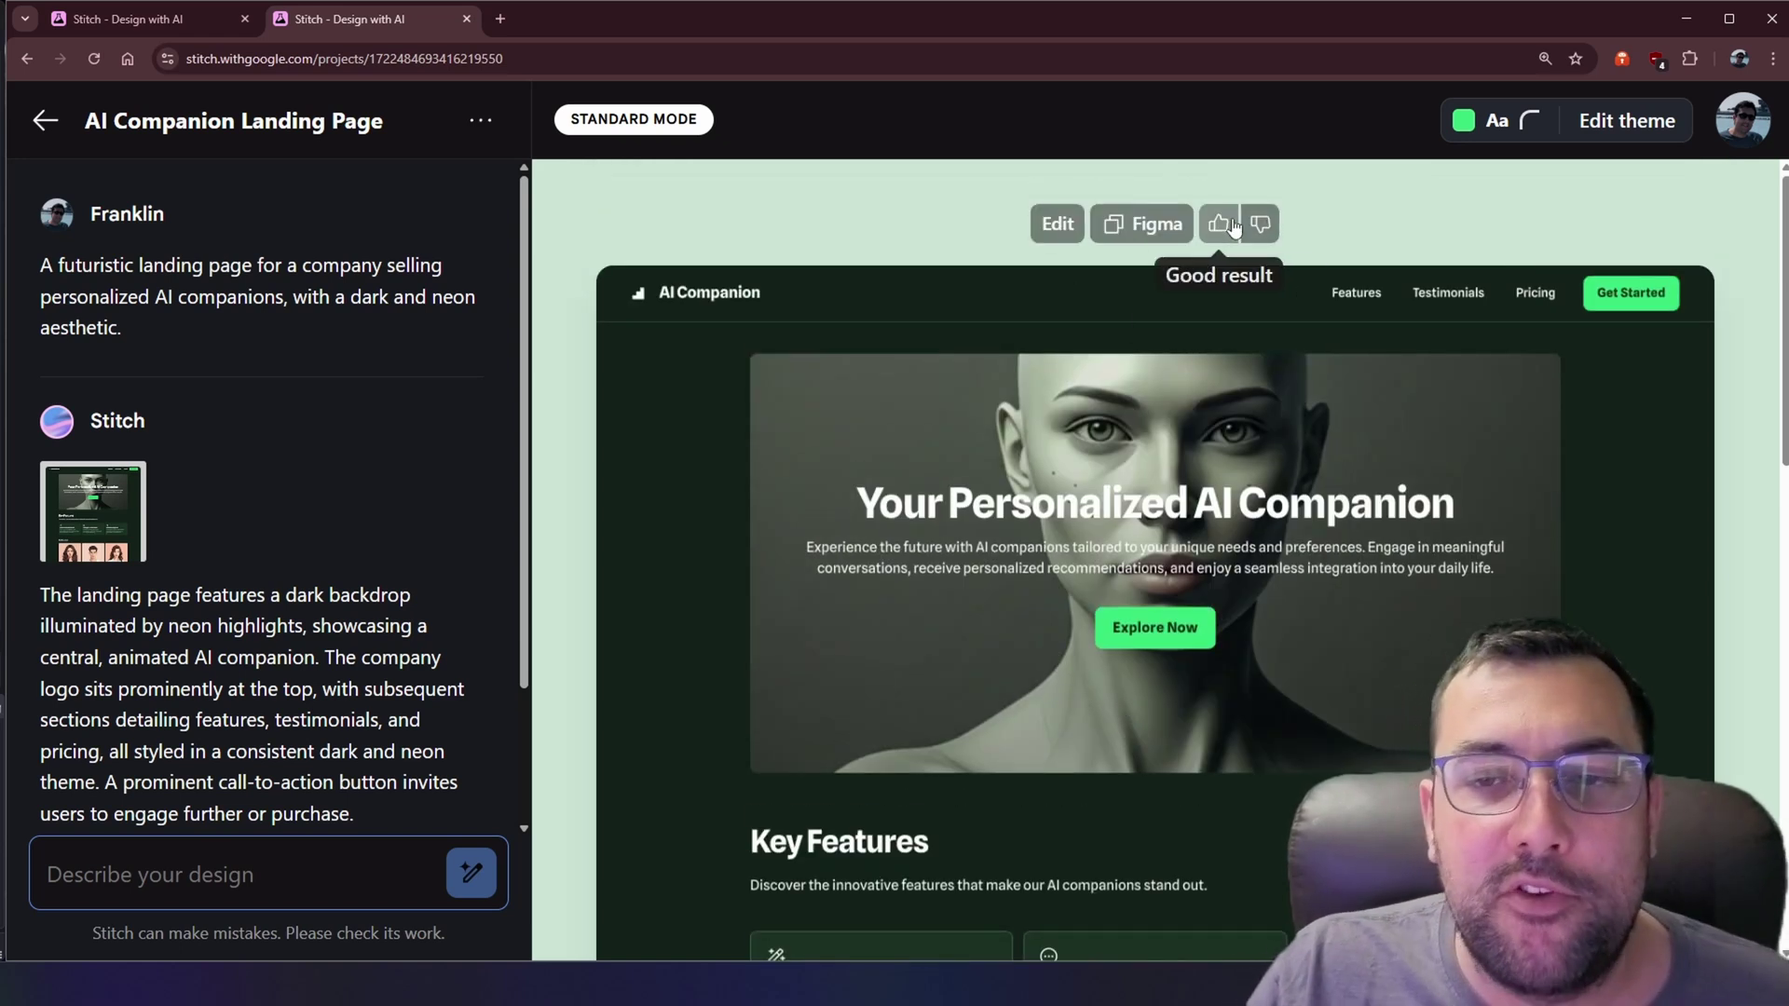
left_click(1151, 229)
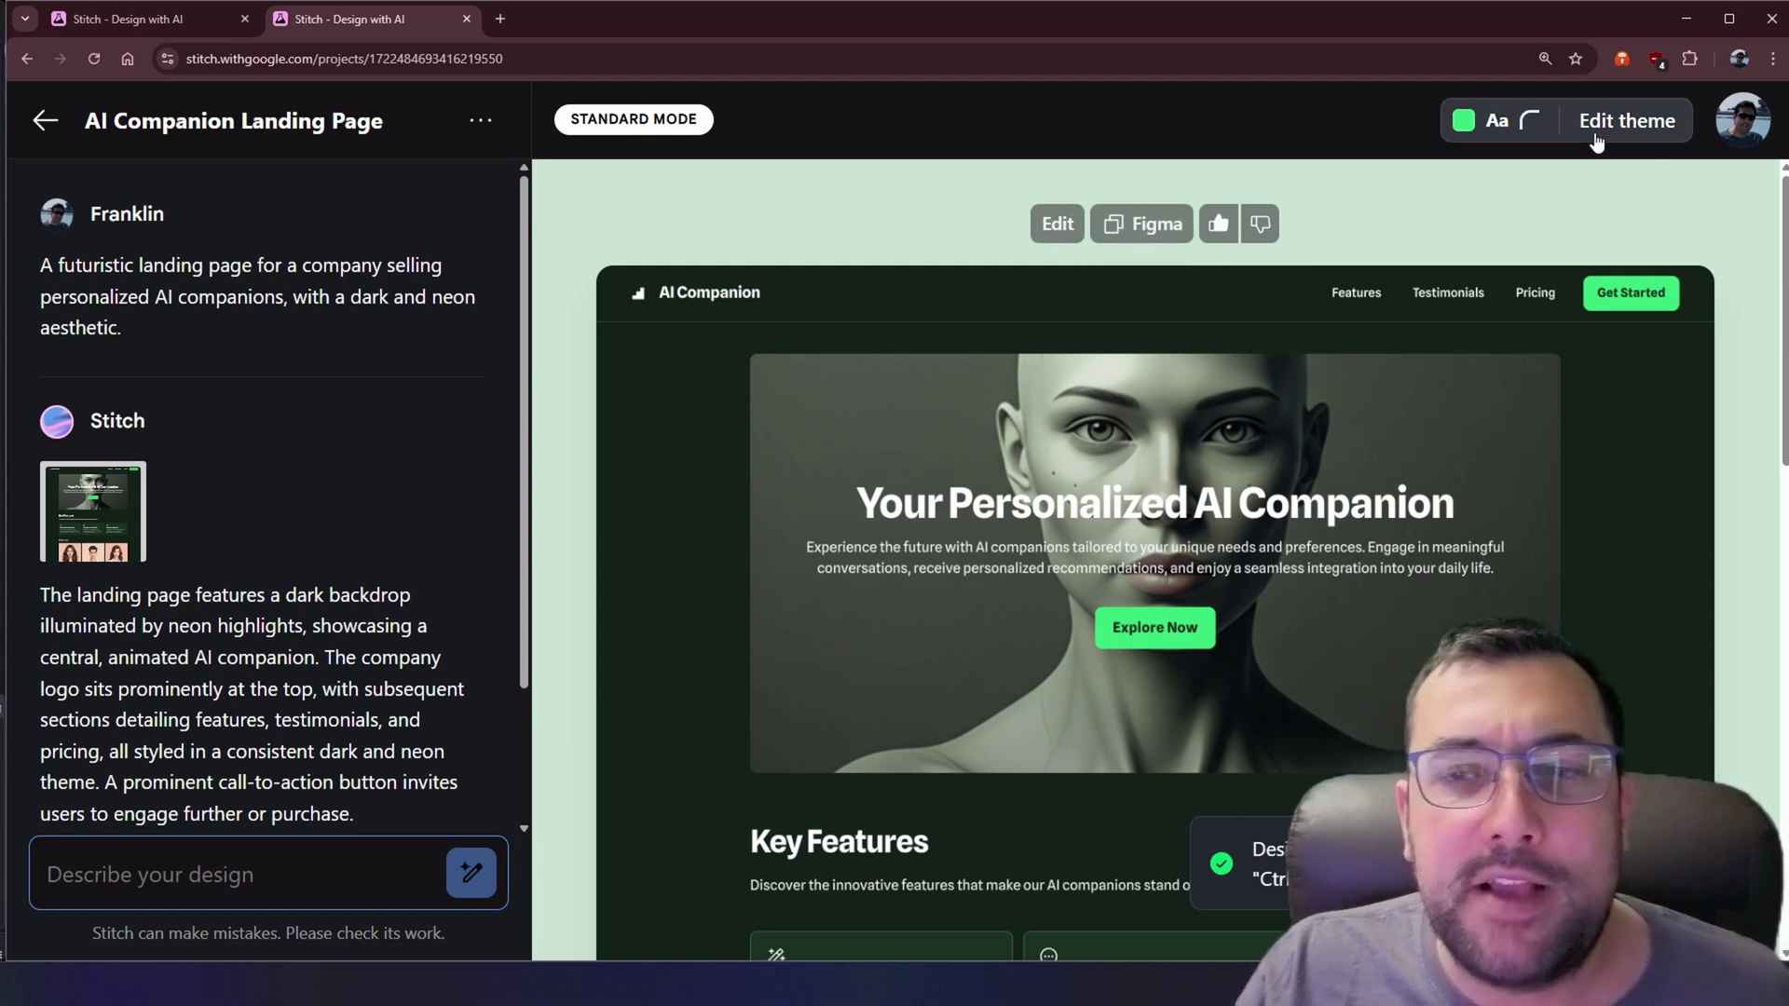
Step: Open the landing page design in full-size preview and view its generated code
left_click(1046, 410)
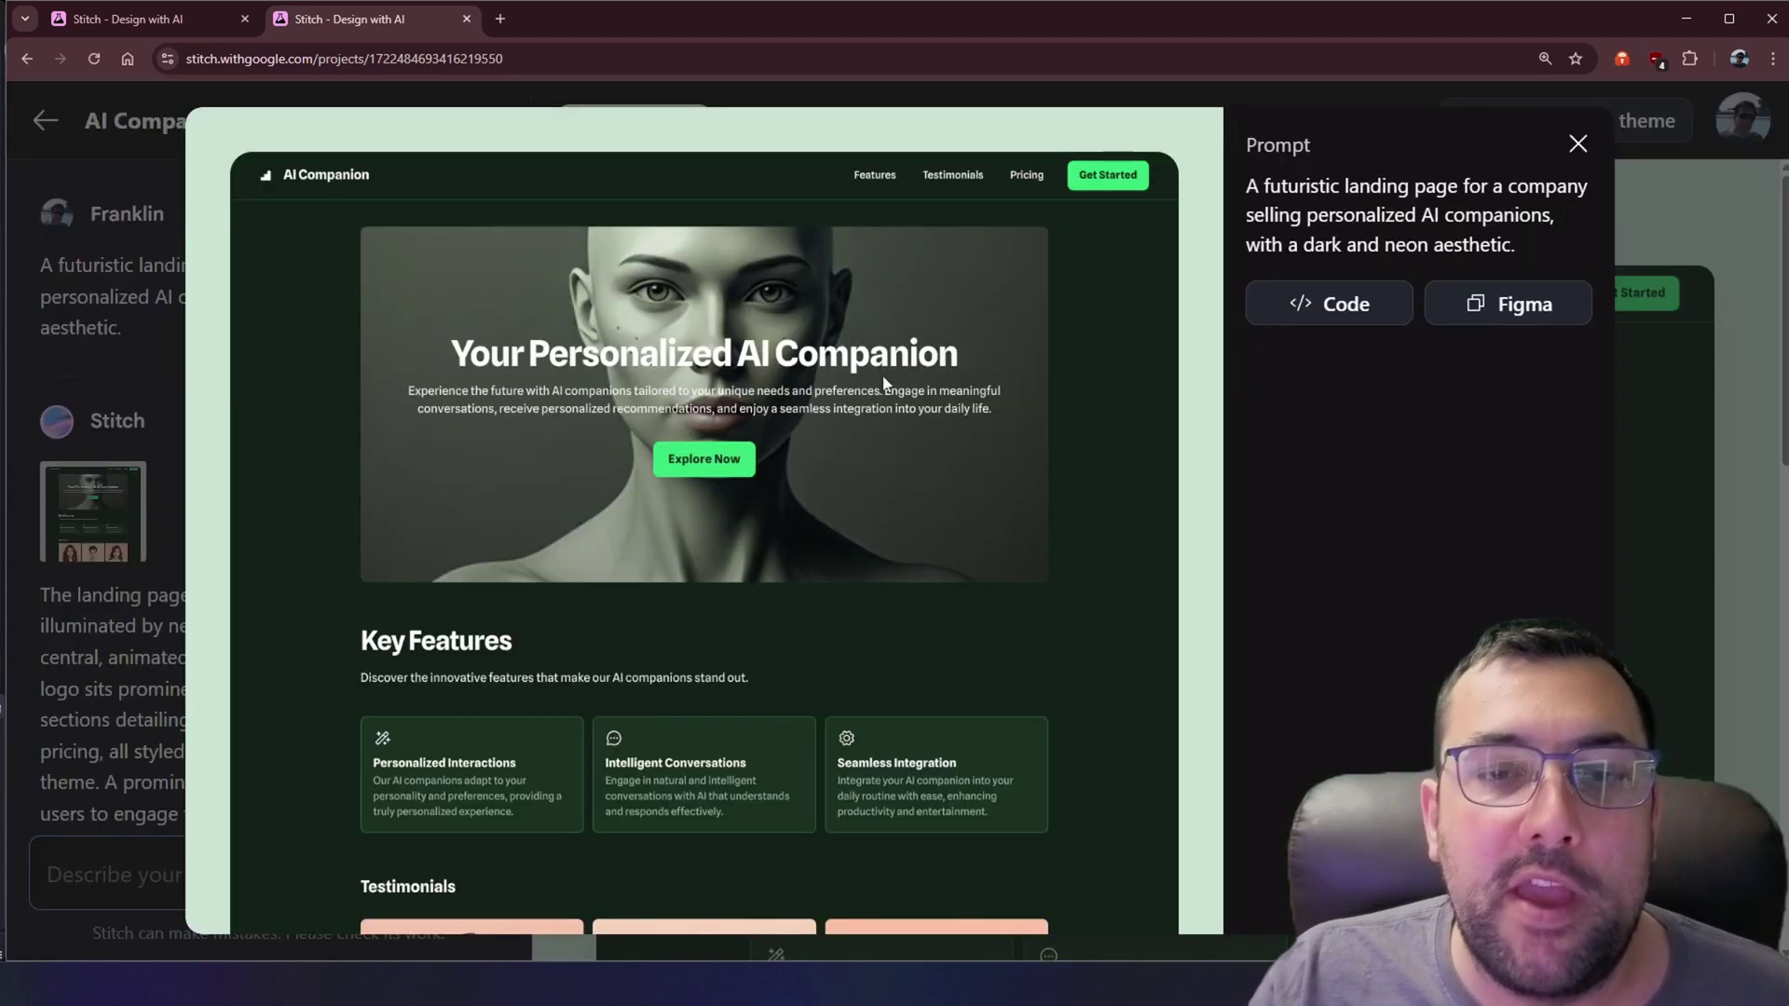
scroll(761, 473, "down", 8)
scroll(782, 477, "up", 4)
scroll(801, 485, "up", 4)
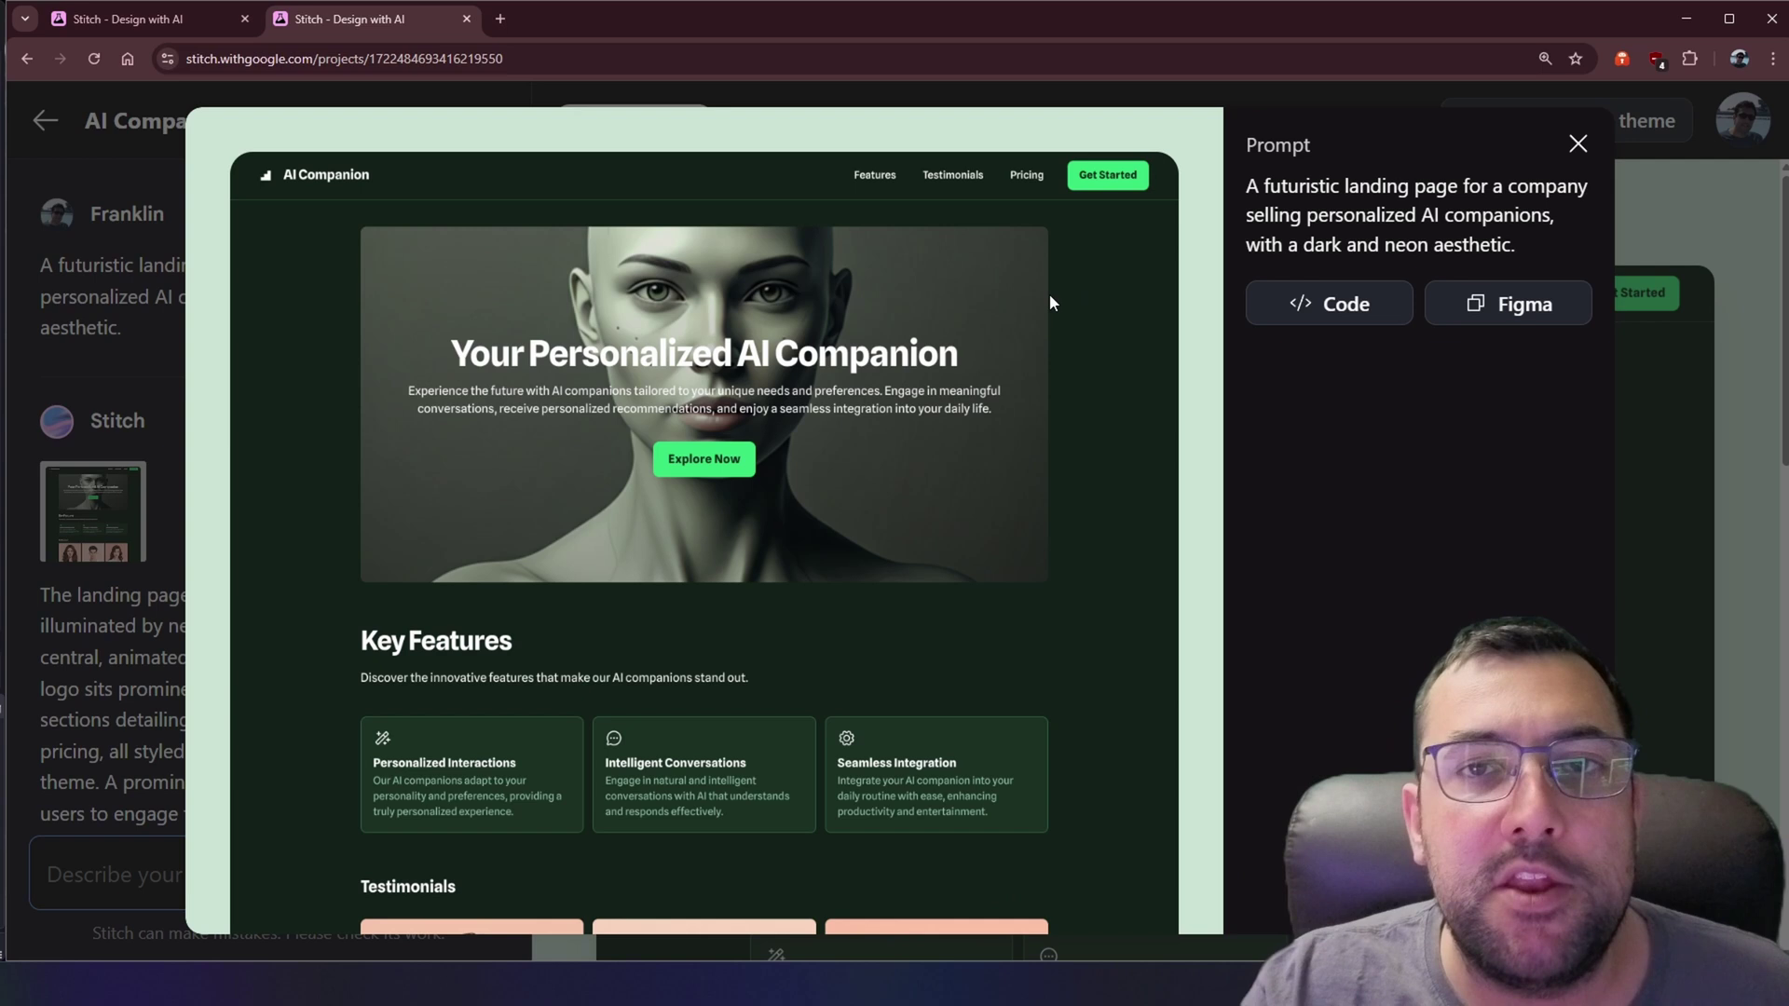
left_click(1354, 303)
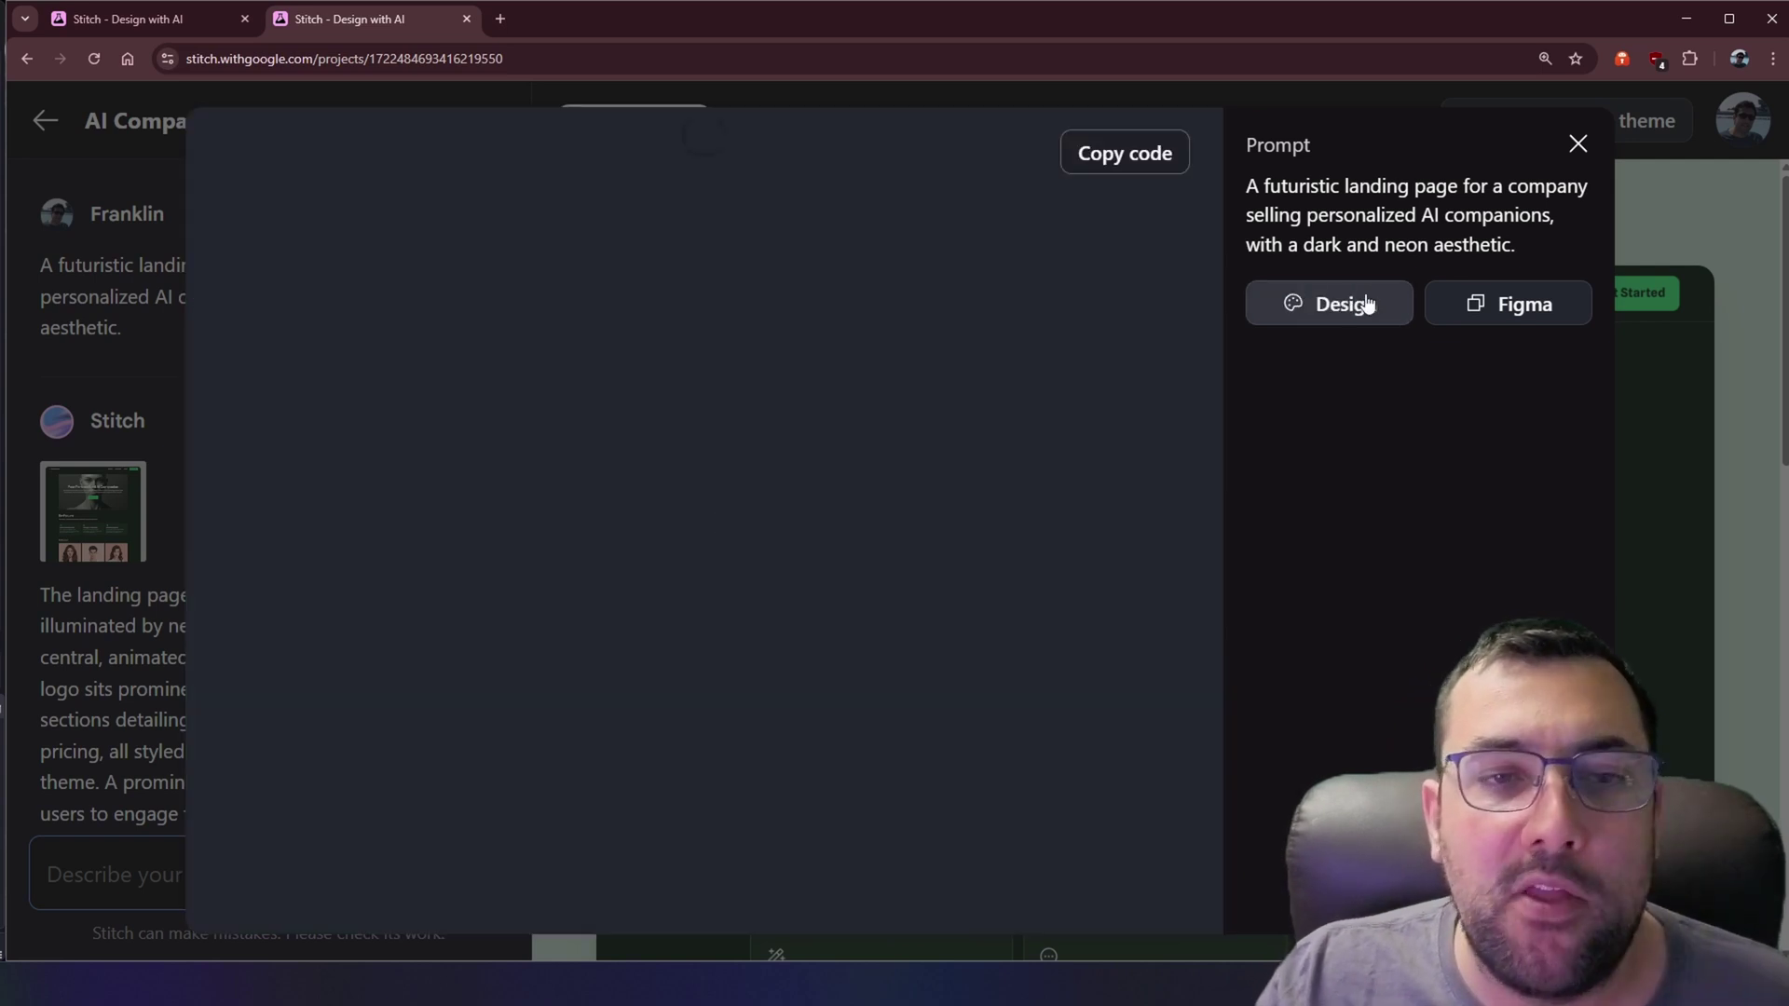
scroll(606, 343, "down", 12)
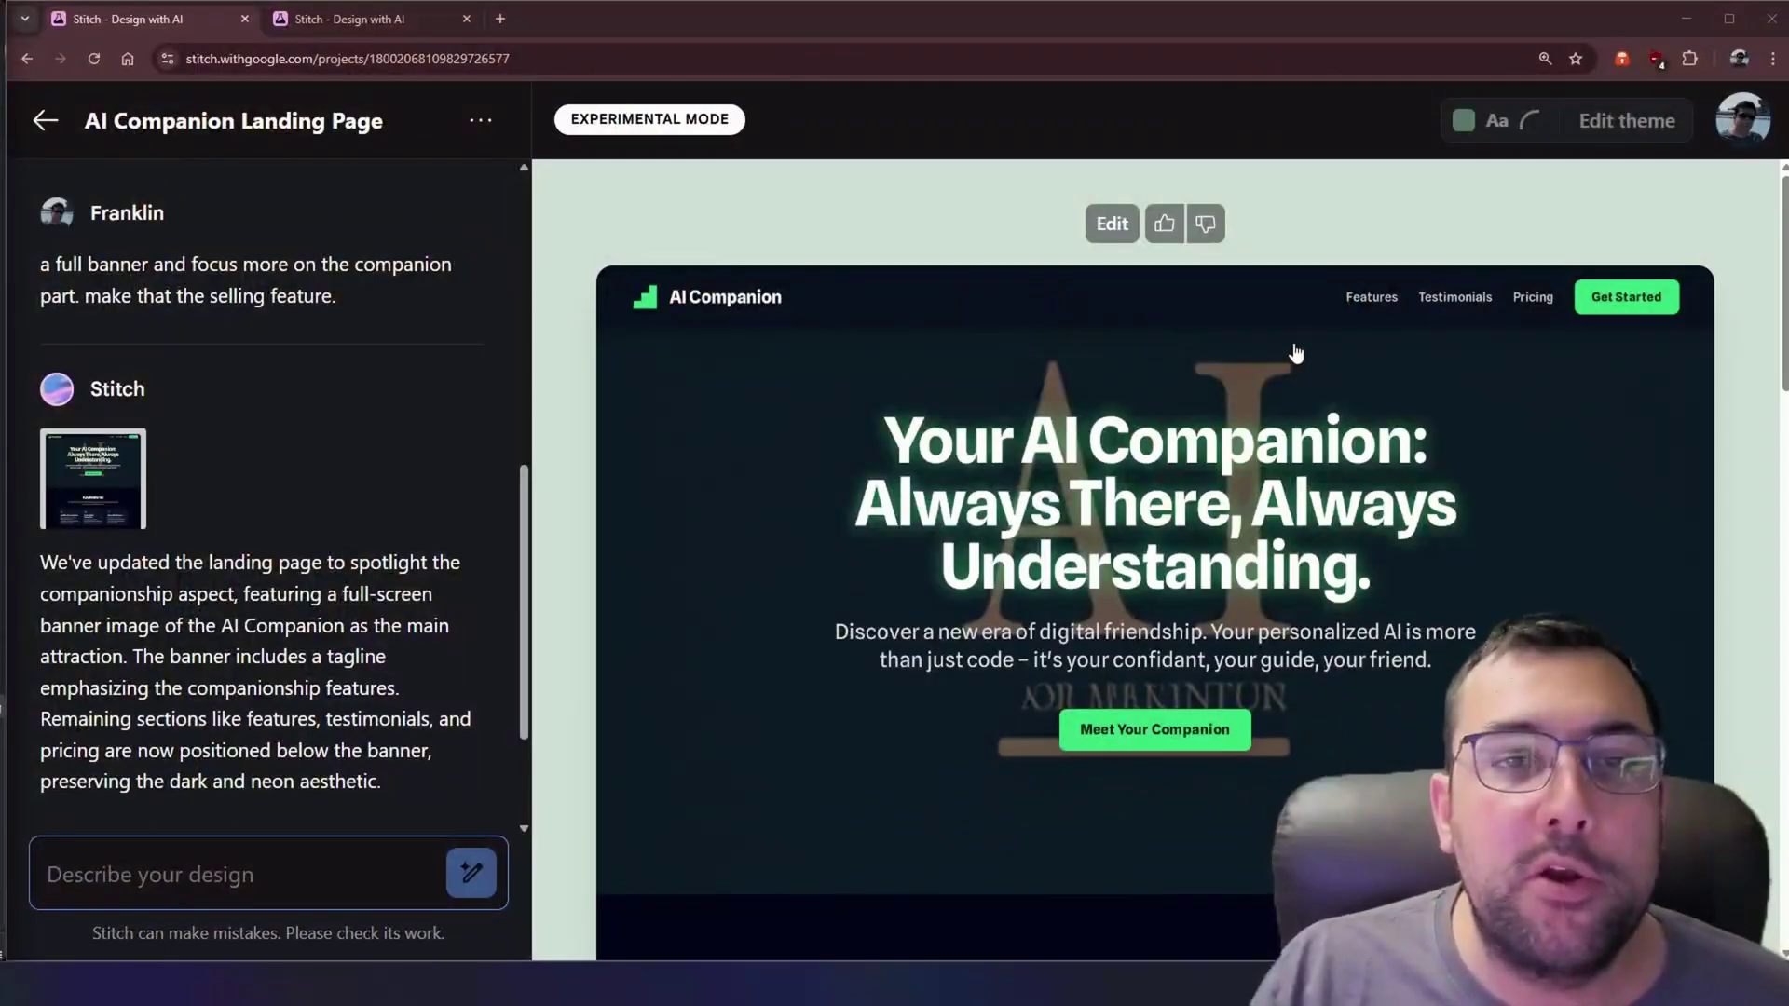
Step: Scroll the experimental design, then paste the gamified fitness-tracking app prompt into New Design
scroll(1434, 419, "down", 10)
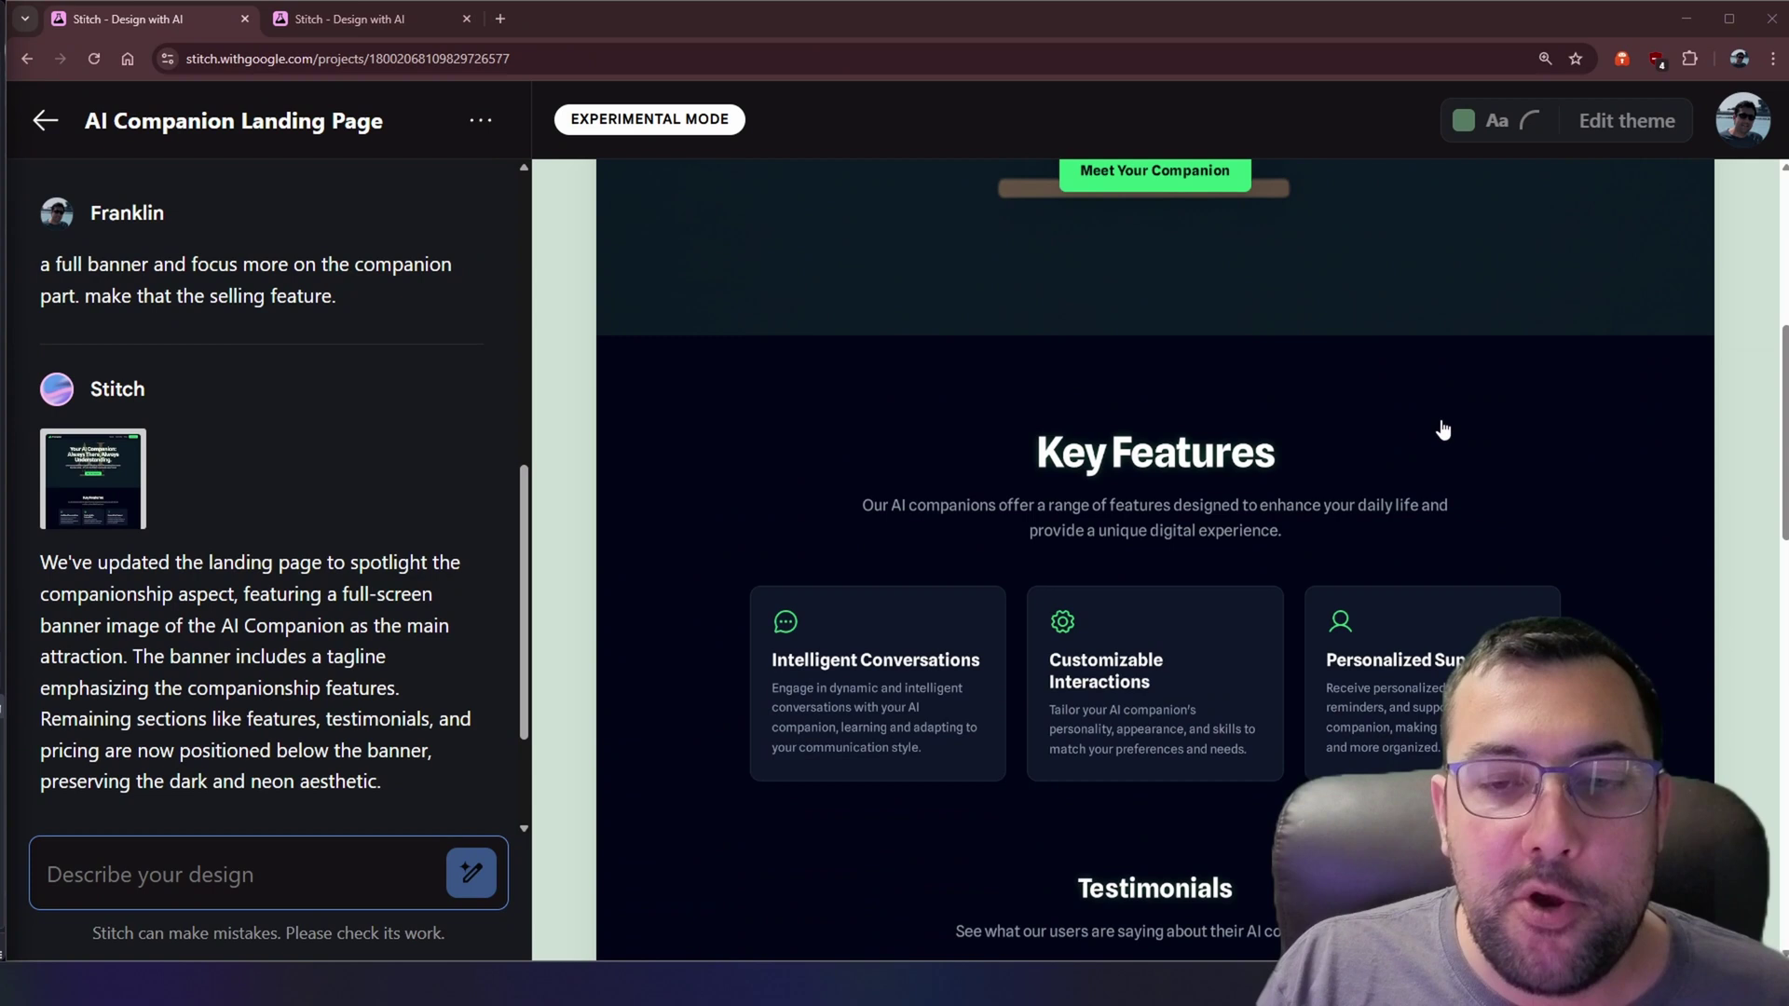
scroll(1442, 430, "down", 10)
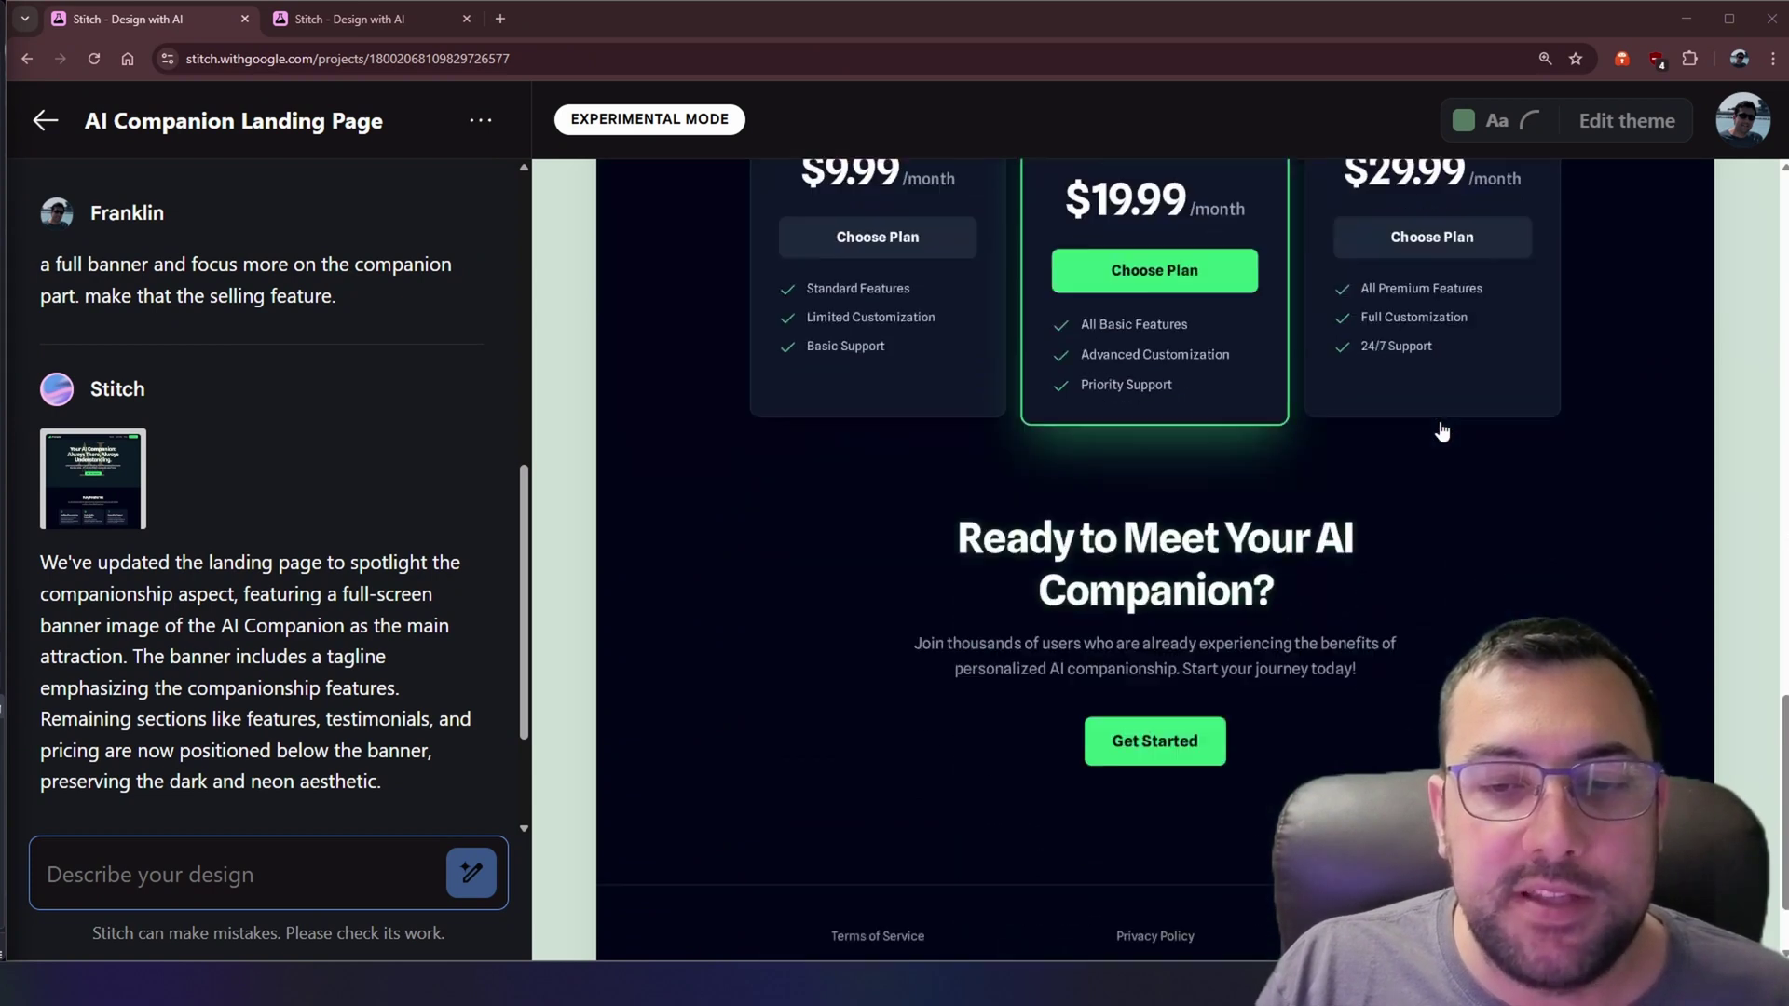
scroll(1438, 430, "up", 9)
scroll(1432, 429, "up", 10)
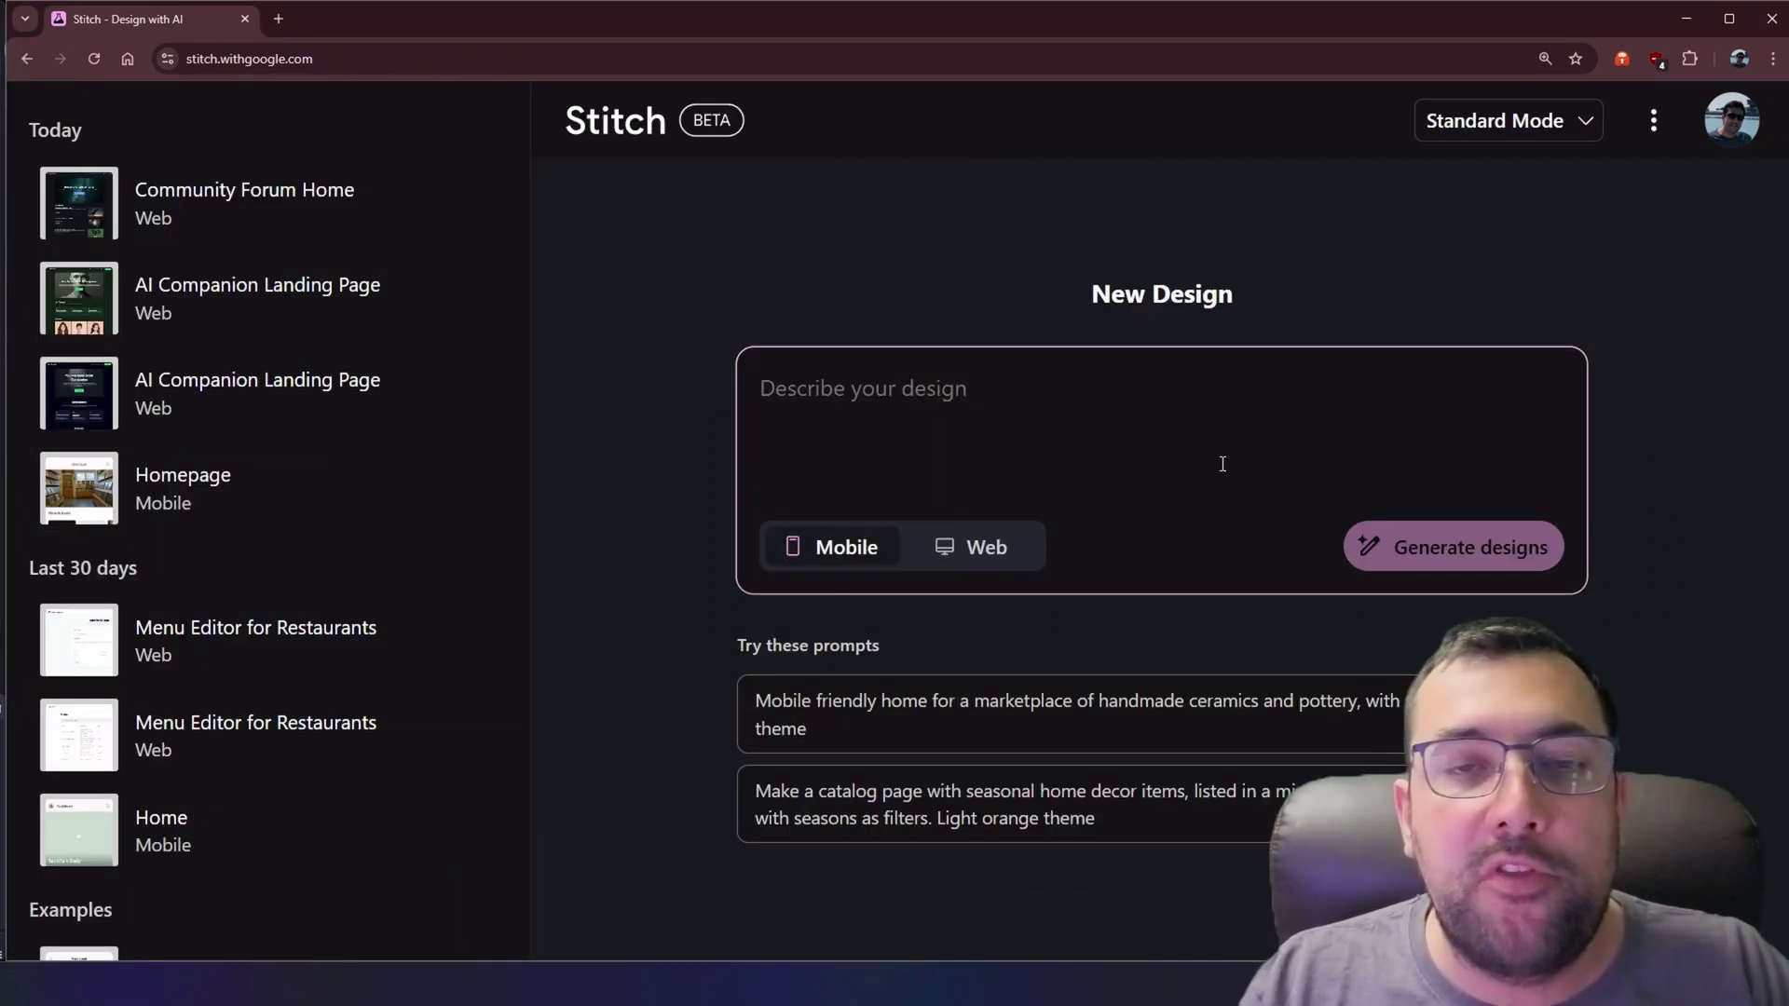
type("A gamified fitness tracking app with a vibrant and motivational interface, including challenges and social sharing. design the home page, tracking page, signup and login page and profile page")
Step: Generate the gamified fitness app screens and open the FitQuest home screen in large preview
left_click(1433, 537)
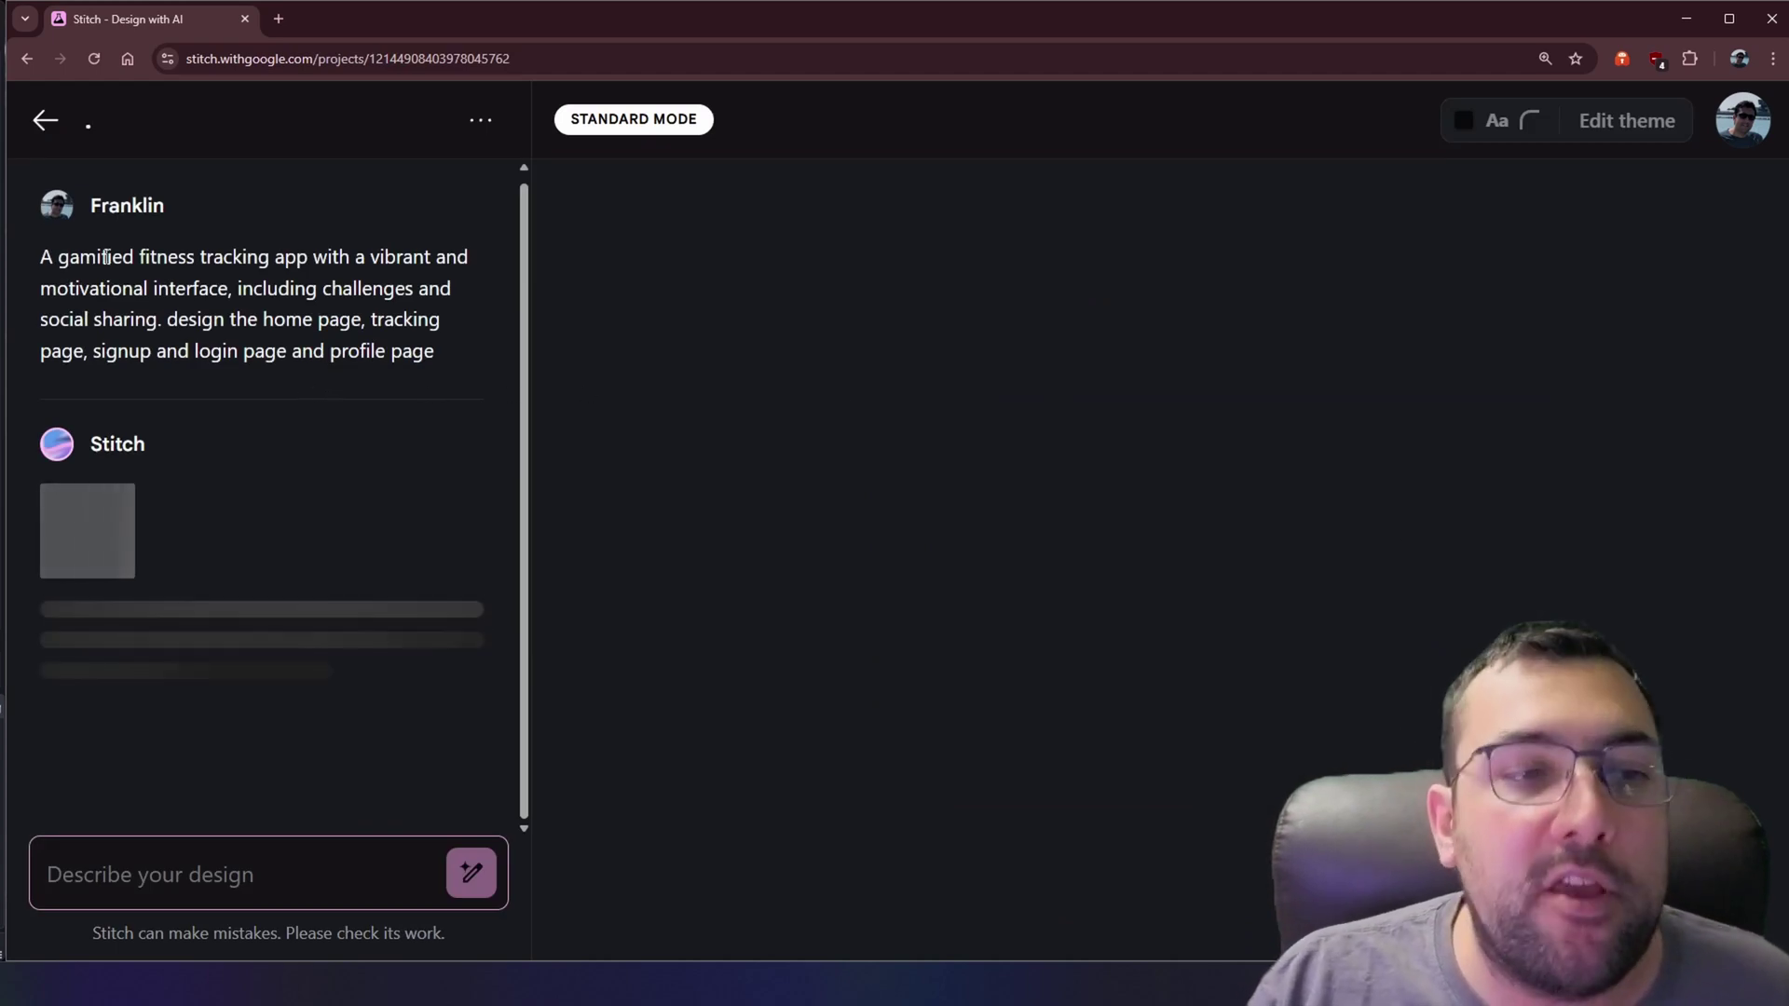
left_click_drag(39, 261, 68, 351)
left_click(178, 315)
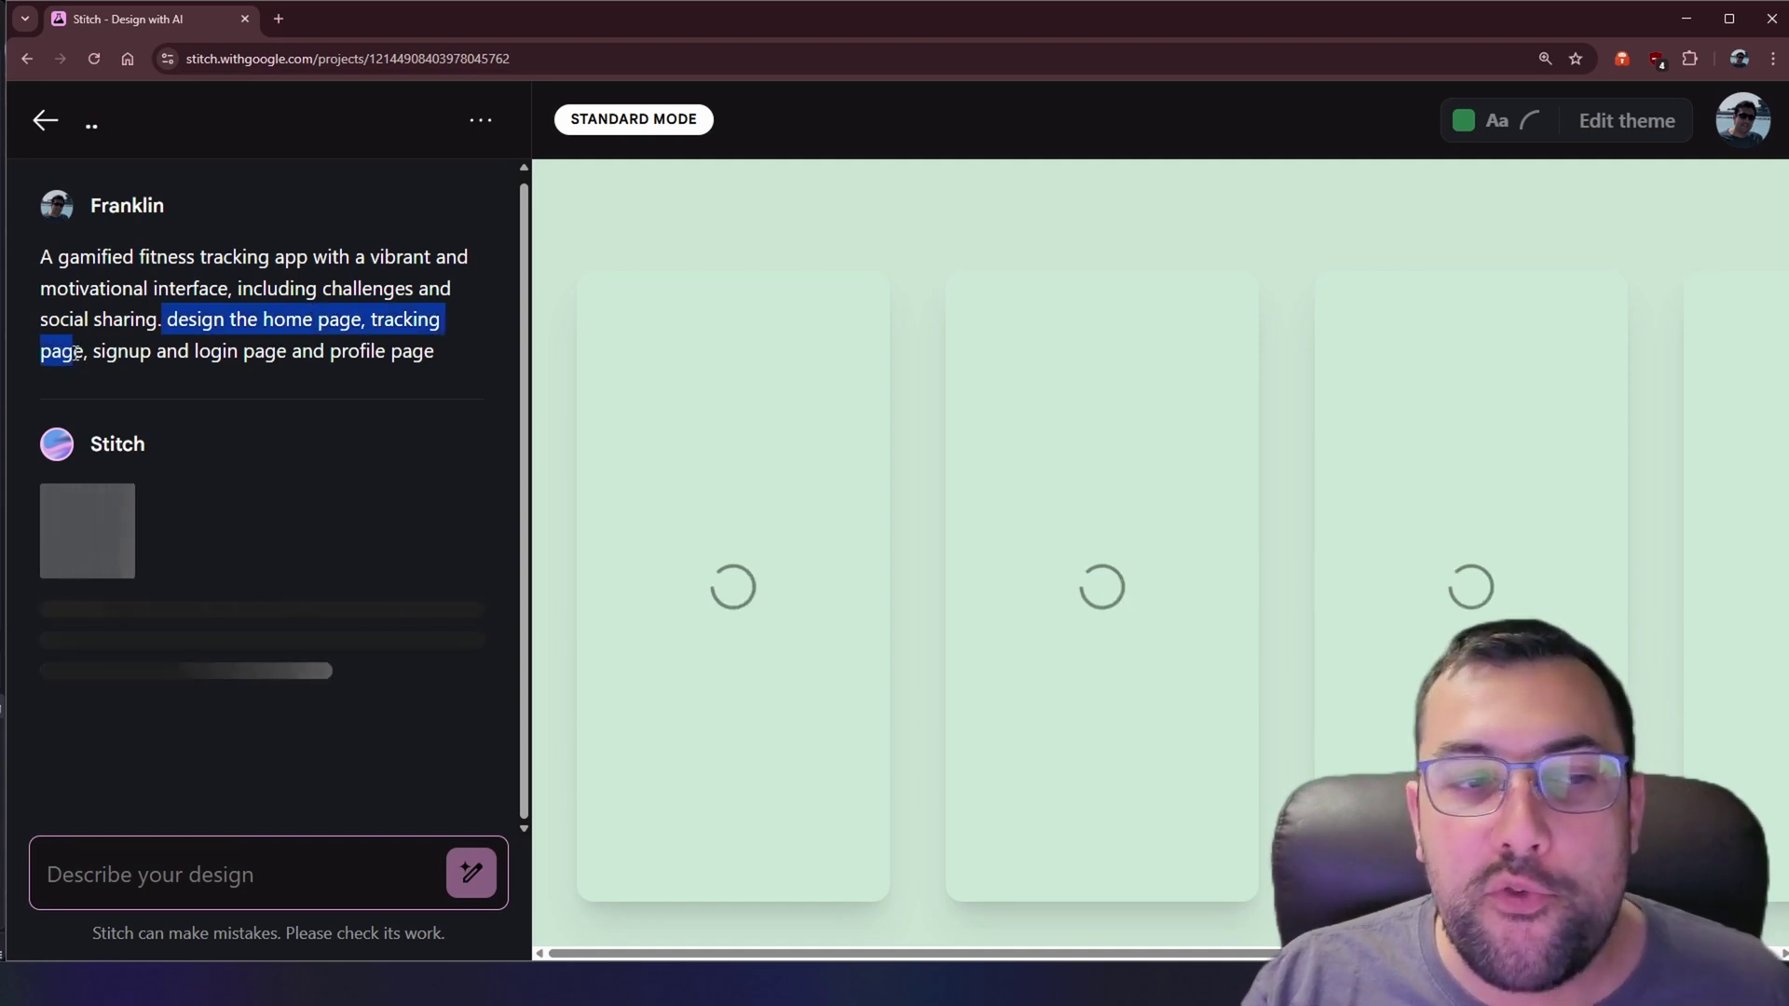
left_click_drag(251, 347, 345, 349)
left_click(704, 396)
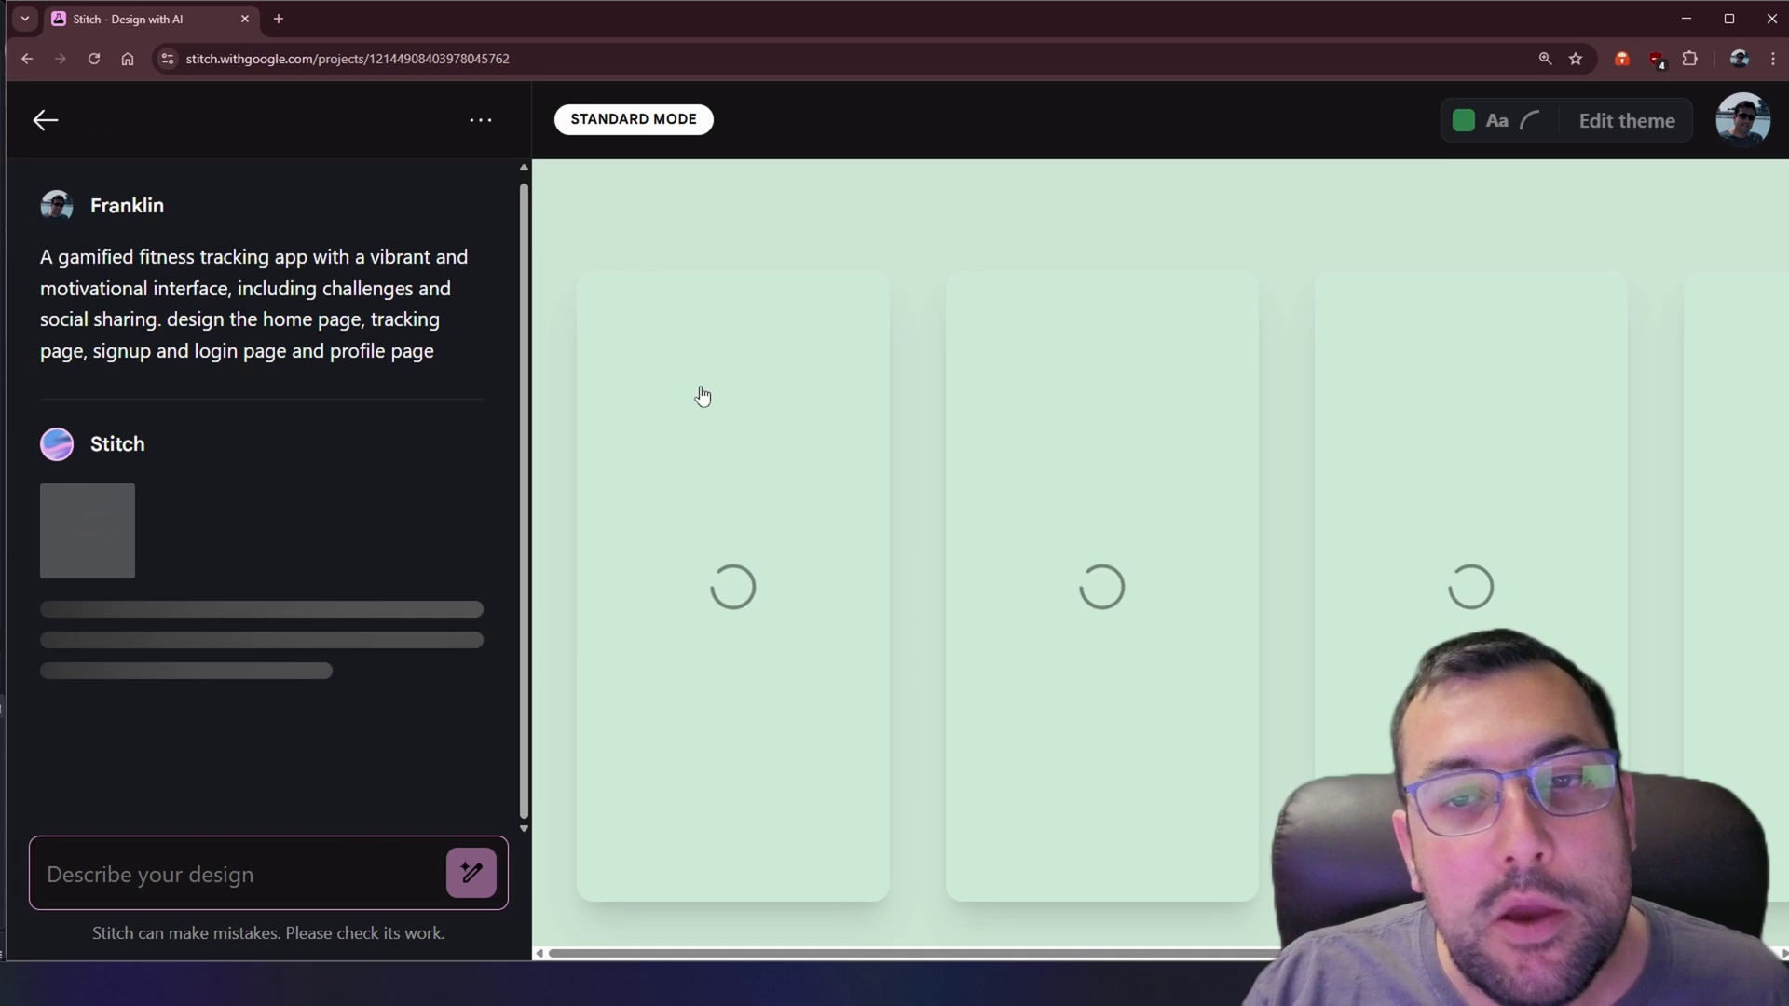
left_click_drag(789, 960, 731, 945)
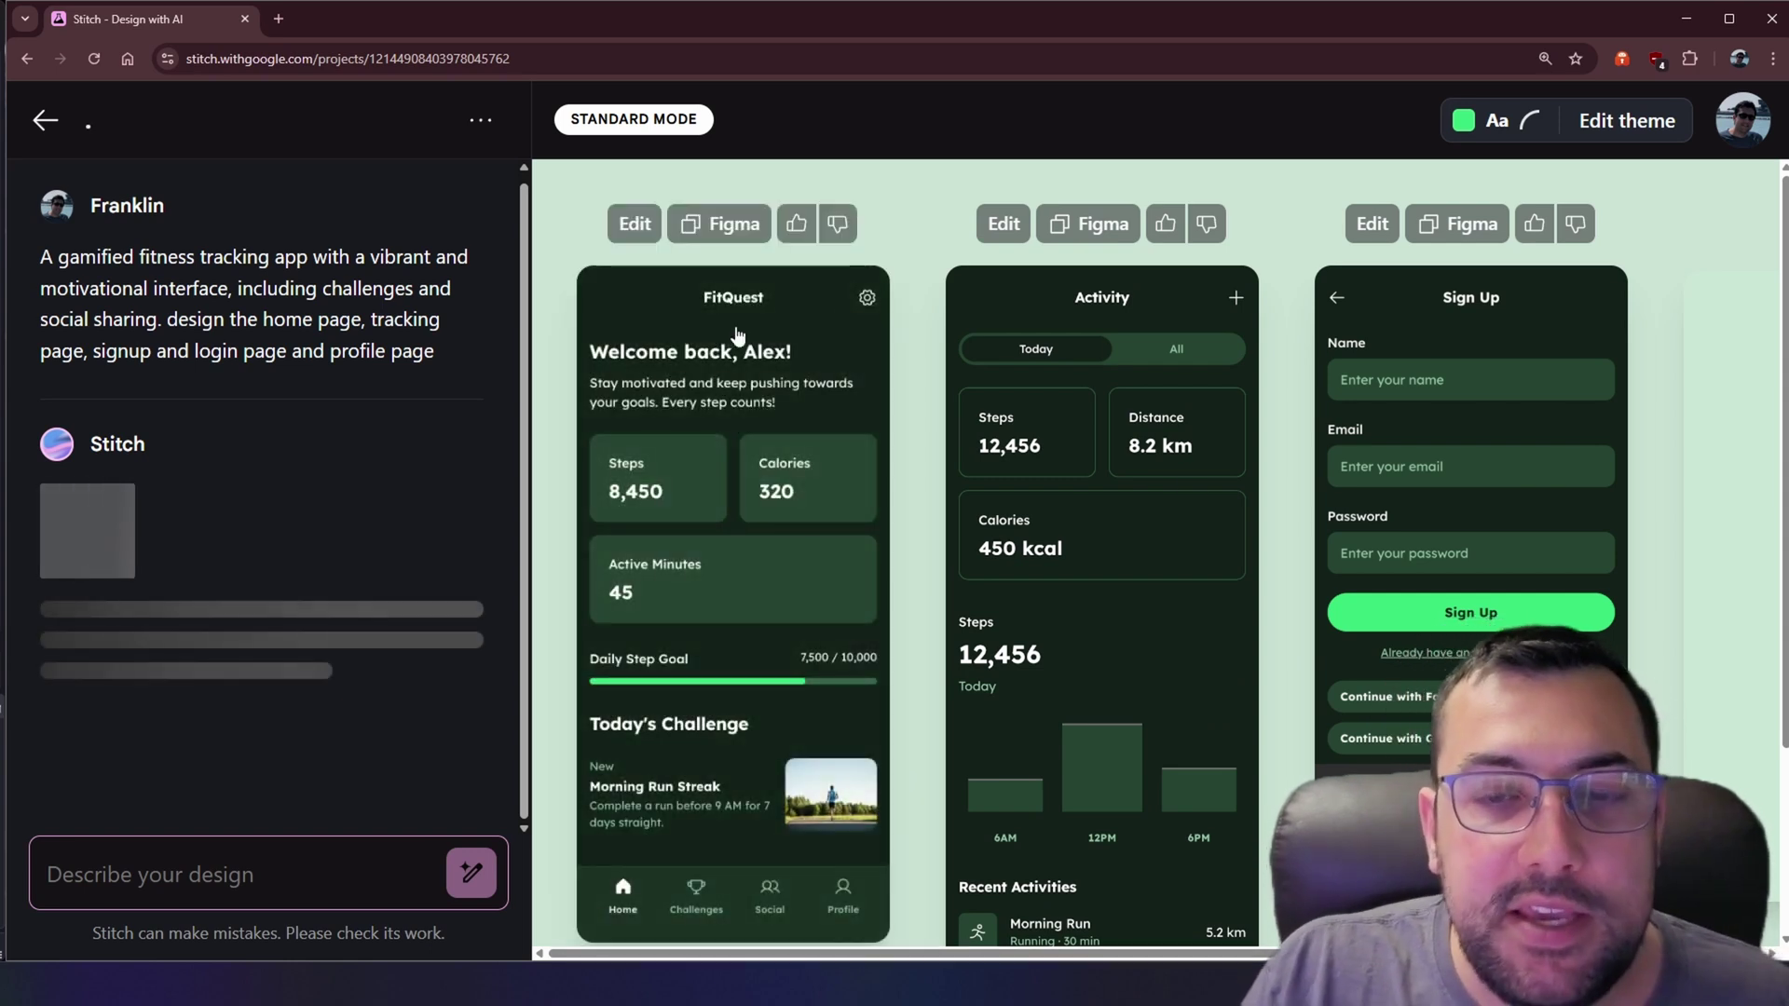
left_click(697, 387)
scroll(642, 494, "down", 3)
Step: Scroll the FitQuest home preview, then preview the Activity screen
scroll(644, 471, "up", 3)
scroll(596, 425, "down", 3)
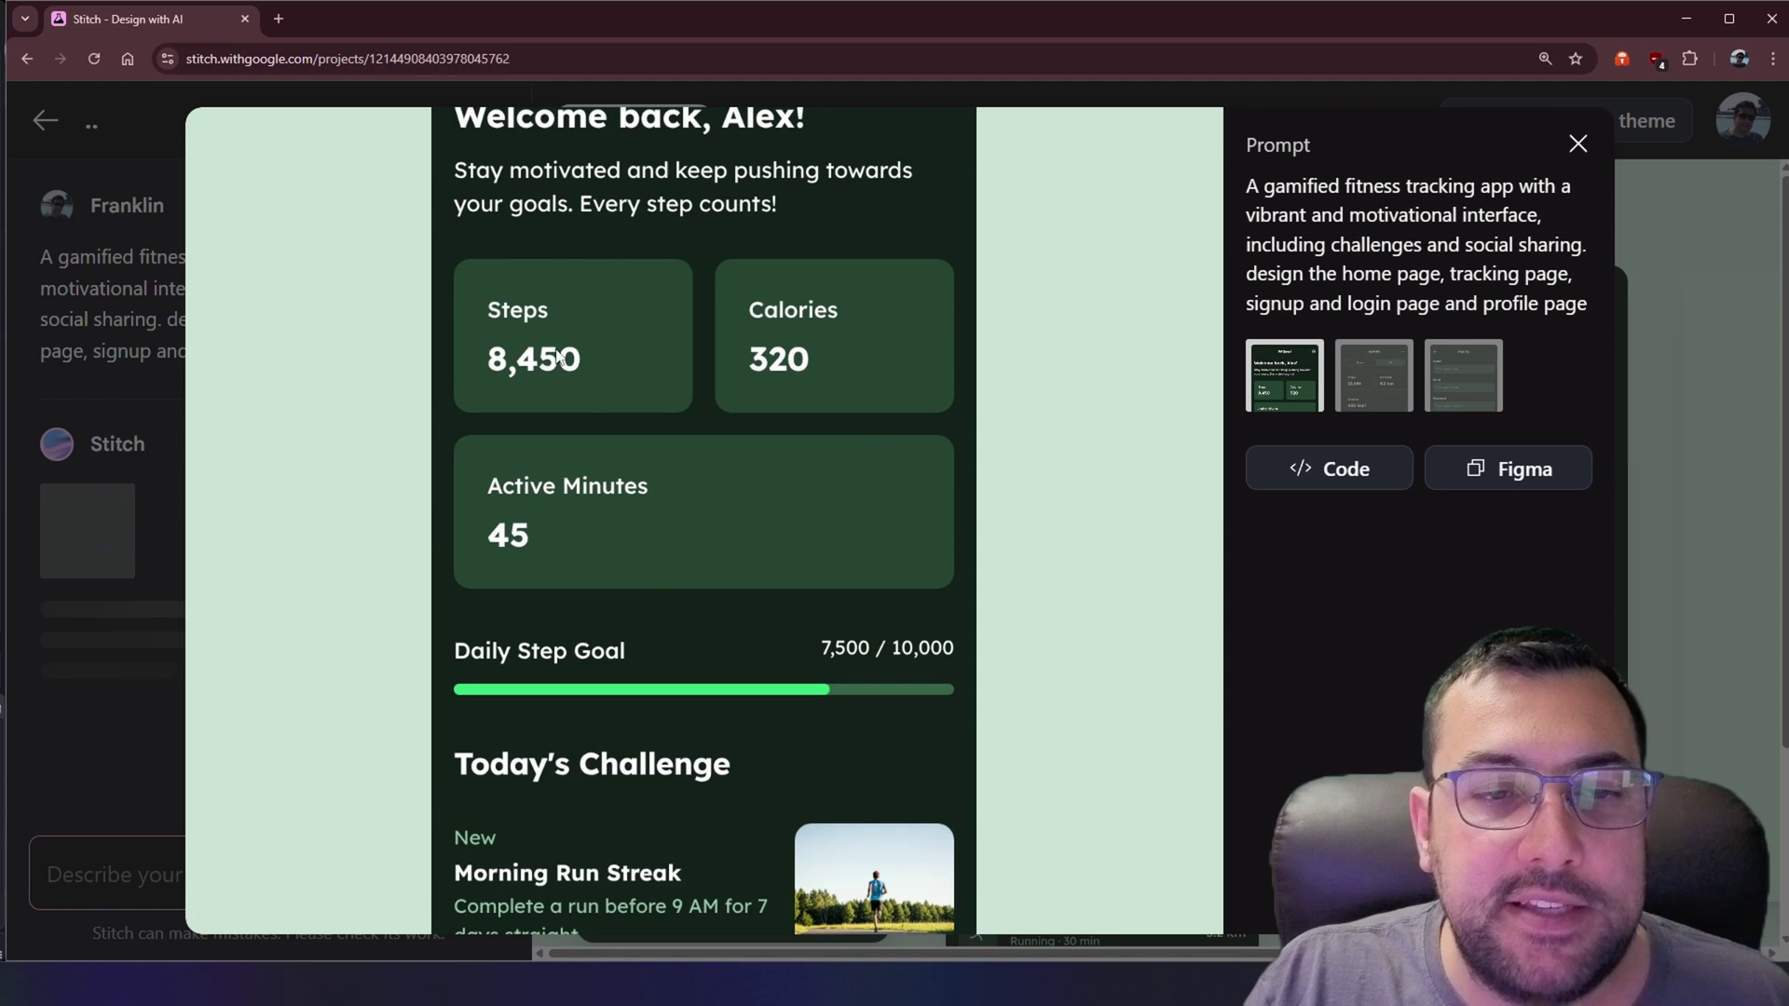
scroll(568, 360, "down", 3)
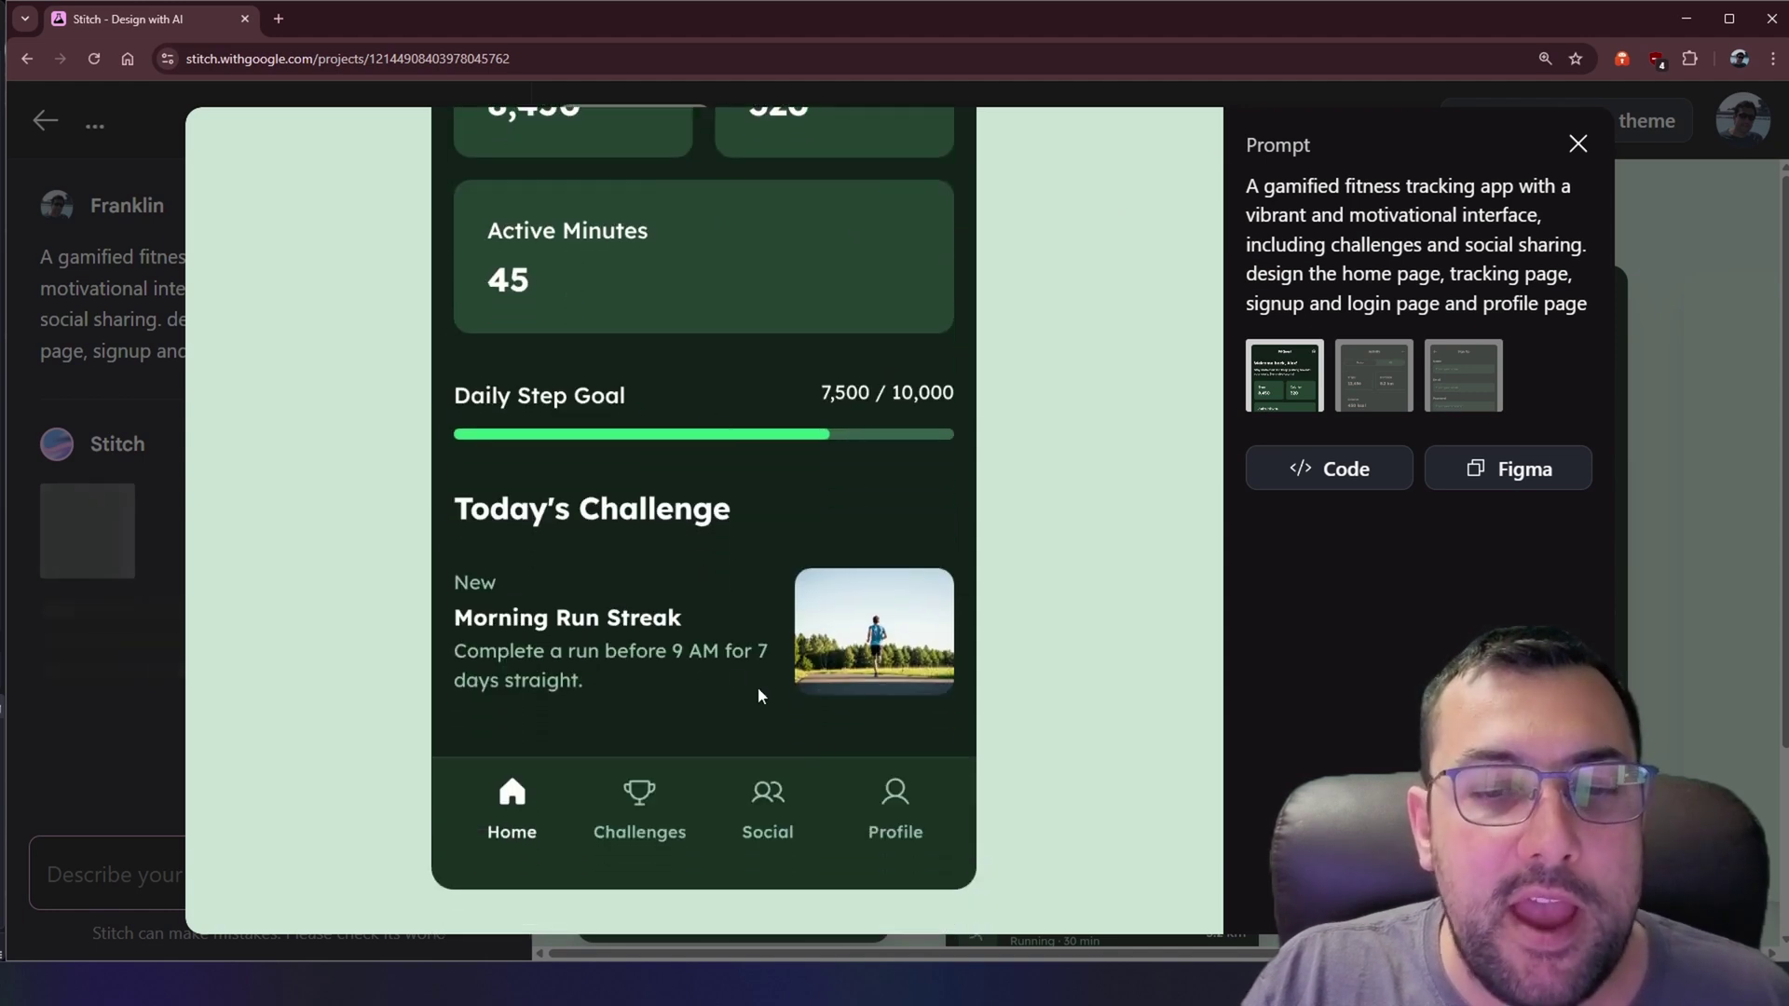
scroll(820, 782, "up", 5)
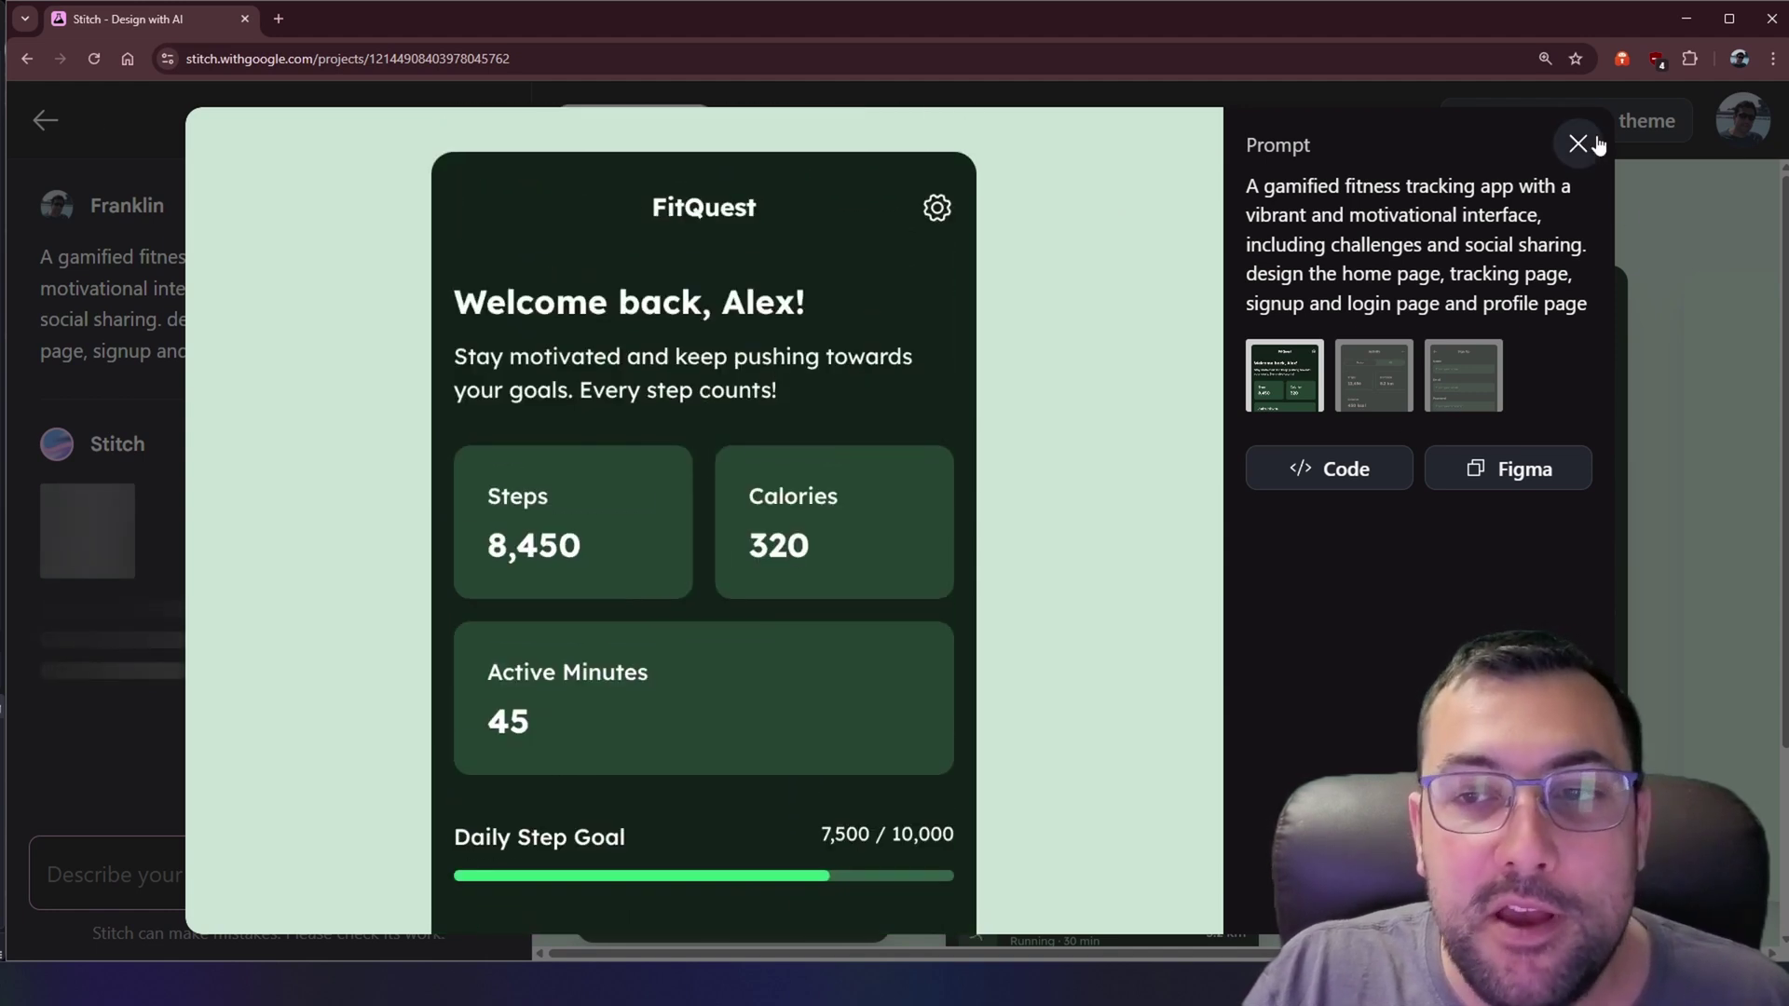
left_click(1577, 142)
left_click(1199, 599)
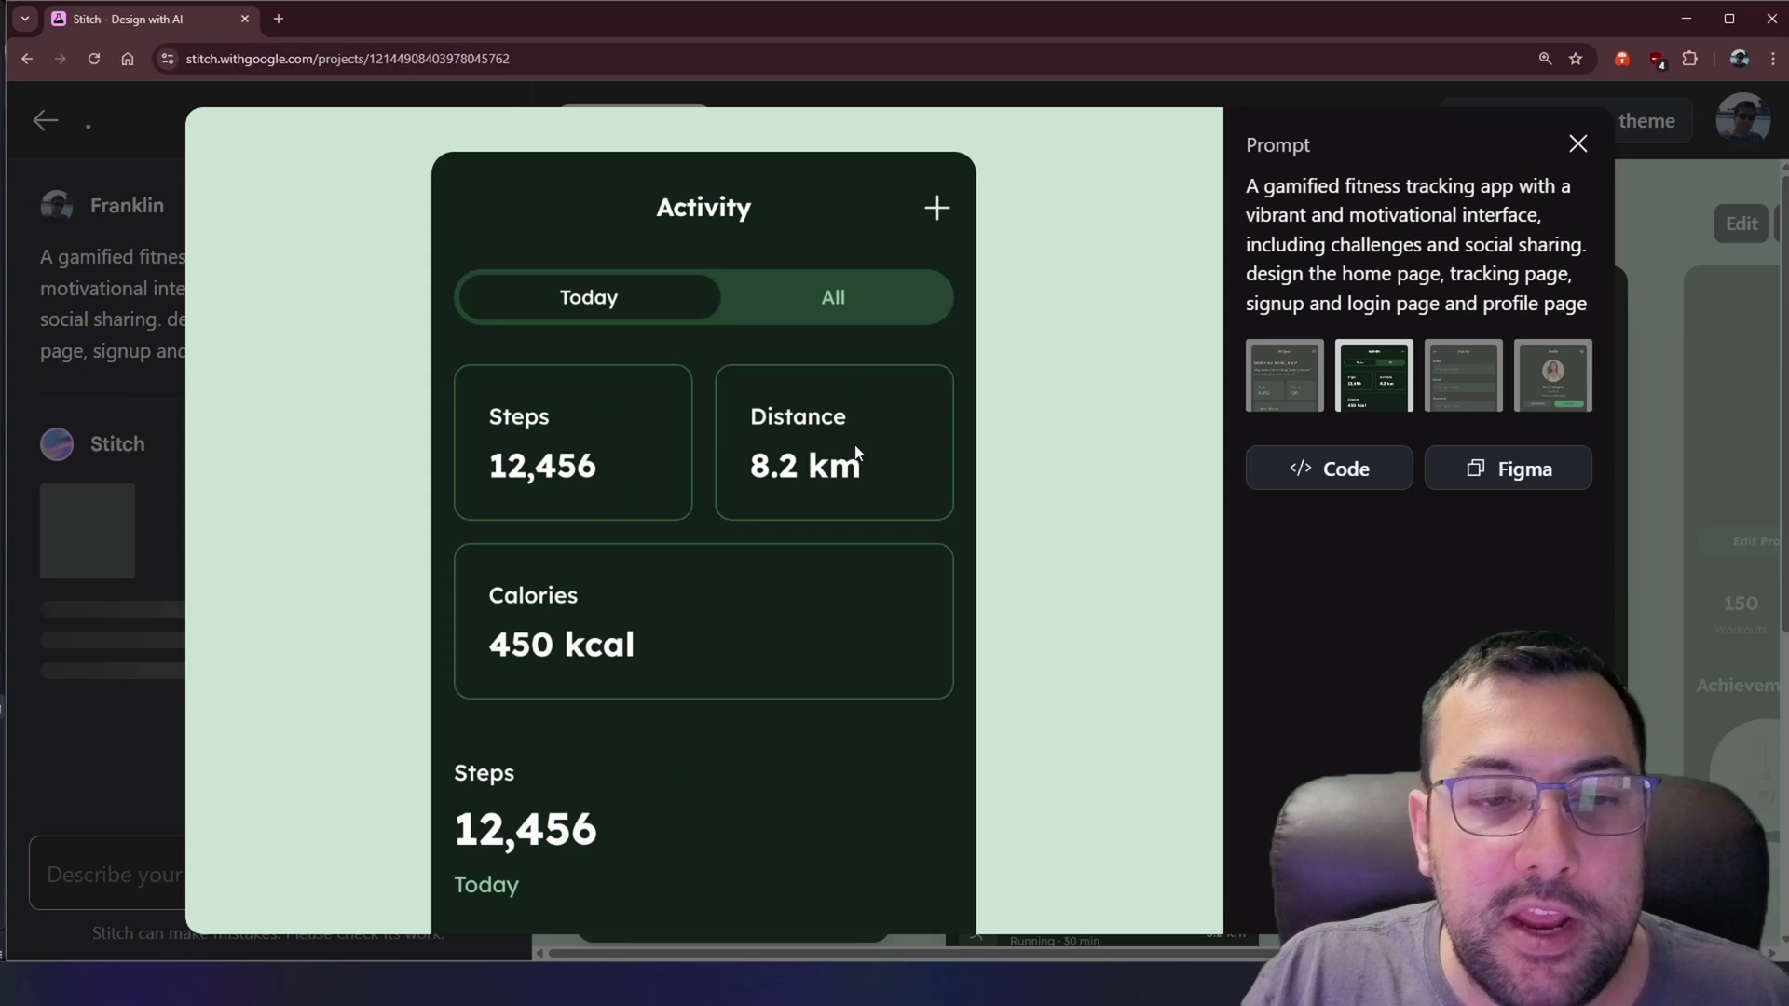
scroll(855, 451, "down", 6)
scroll(855, 443, "up", 6)
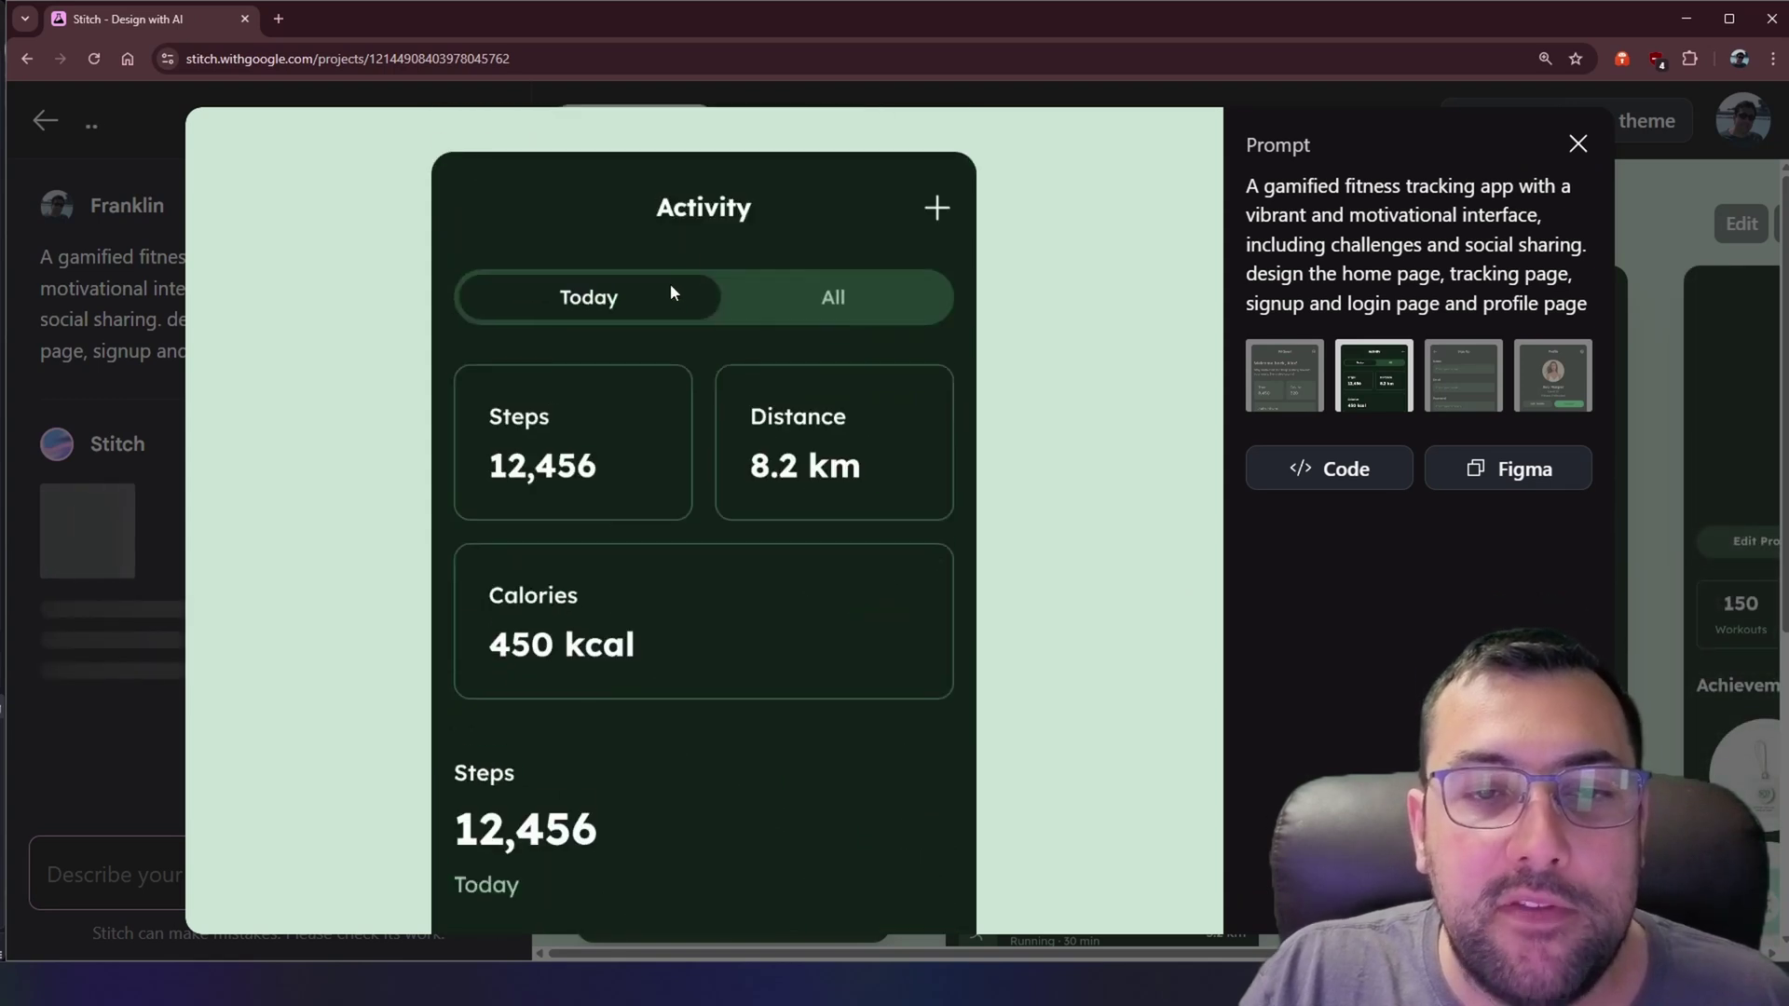
scroll(688, 293, "down", 6)
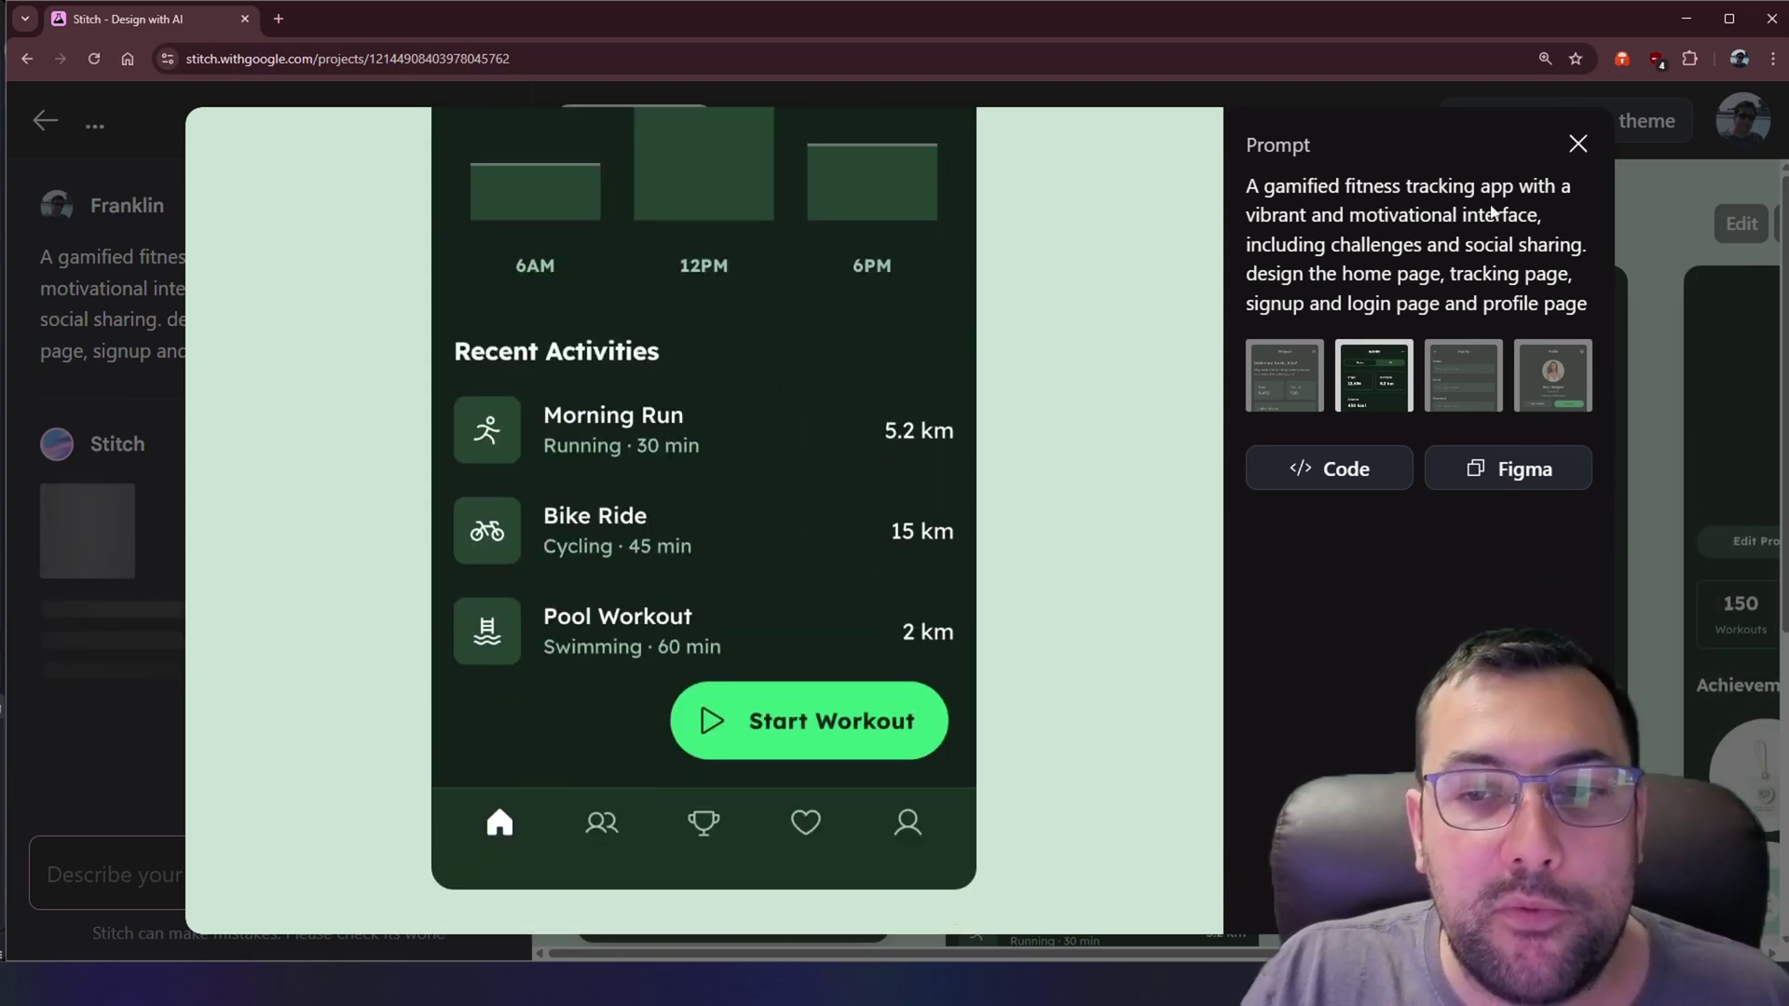
Step: Preview the Sign Up and Profile screens, then close the enlarged preview
left_click(1476, 389)
scroll(959, 440, "up", 5)
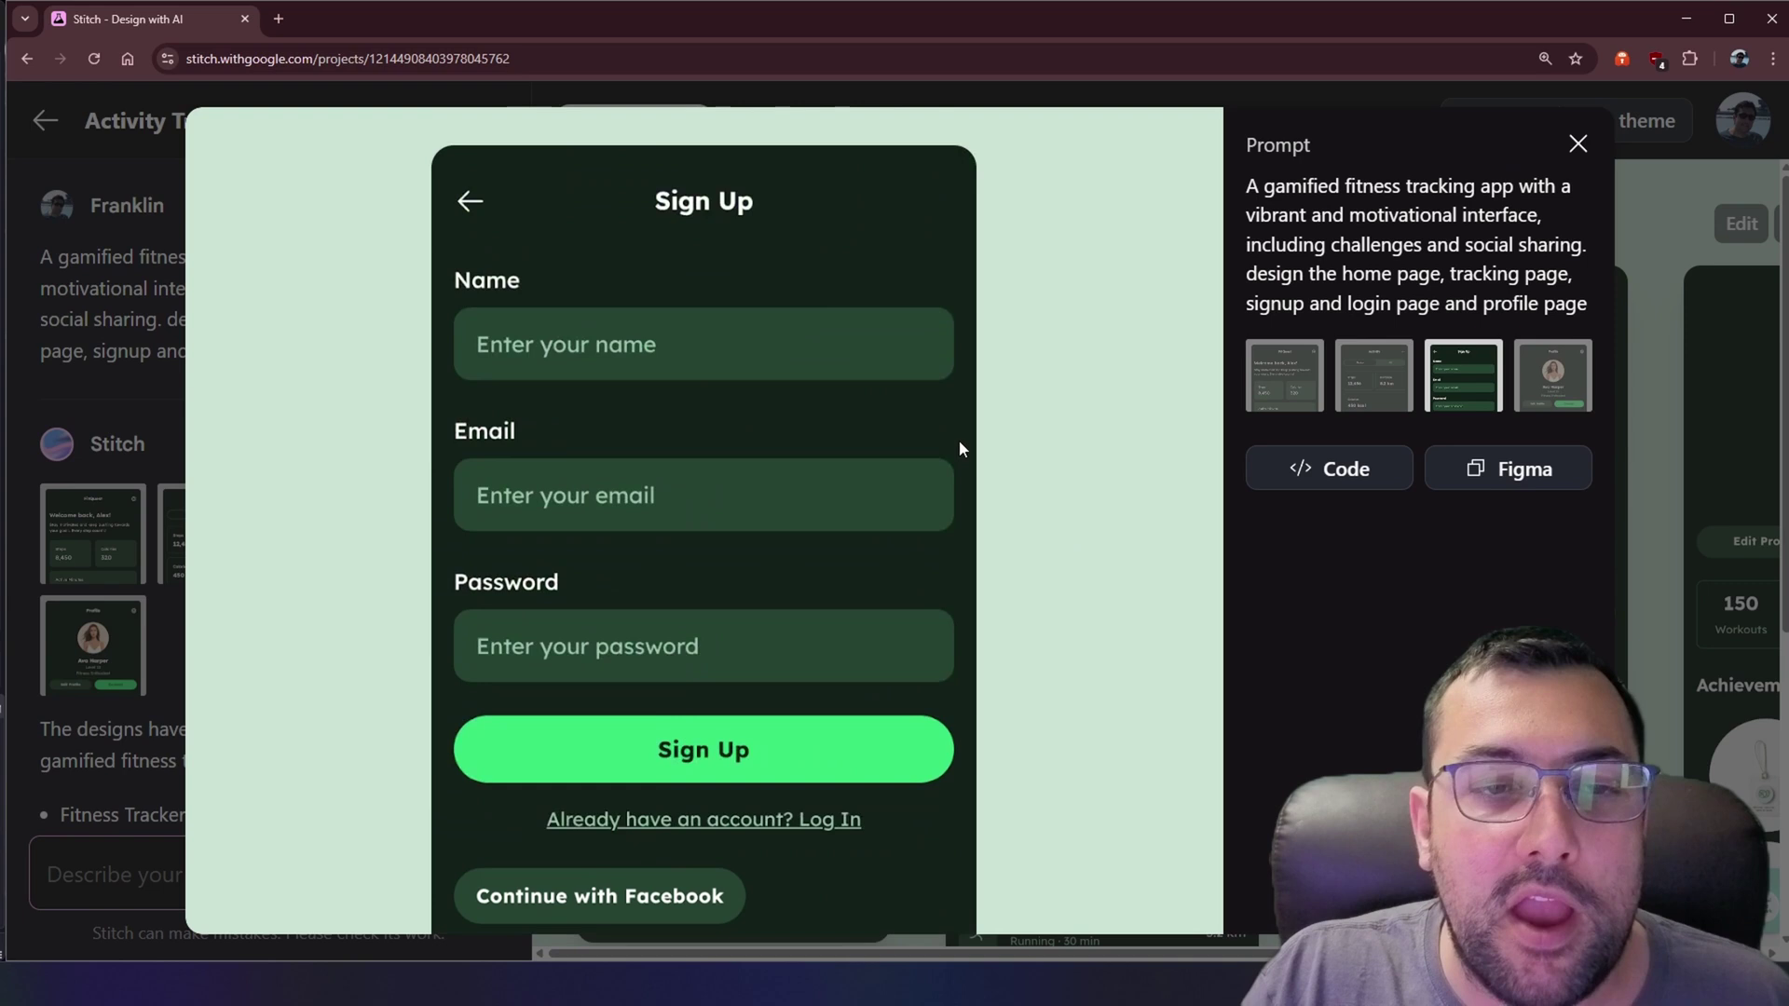
scroll(835, 444, "down", 6)
scroll(834, 444, "up", 6)
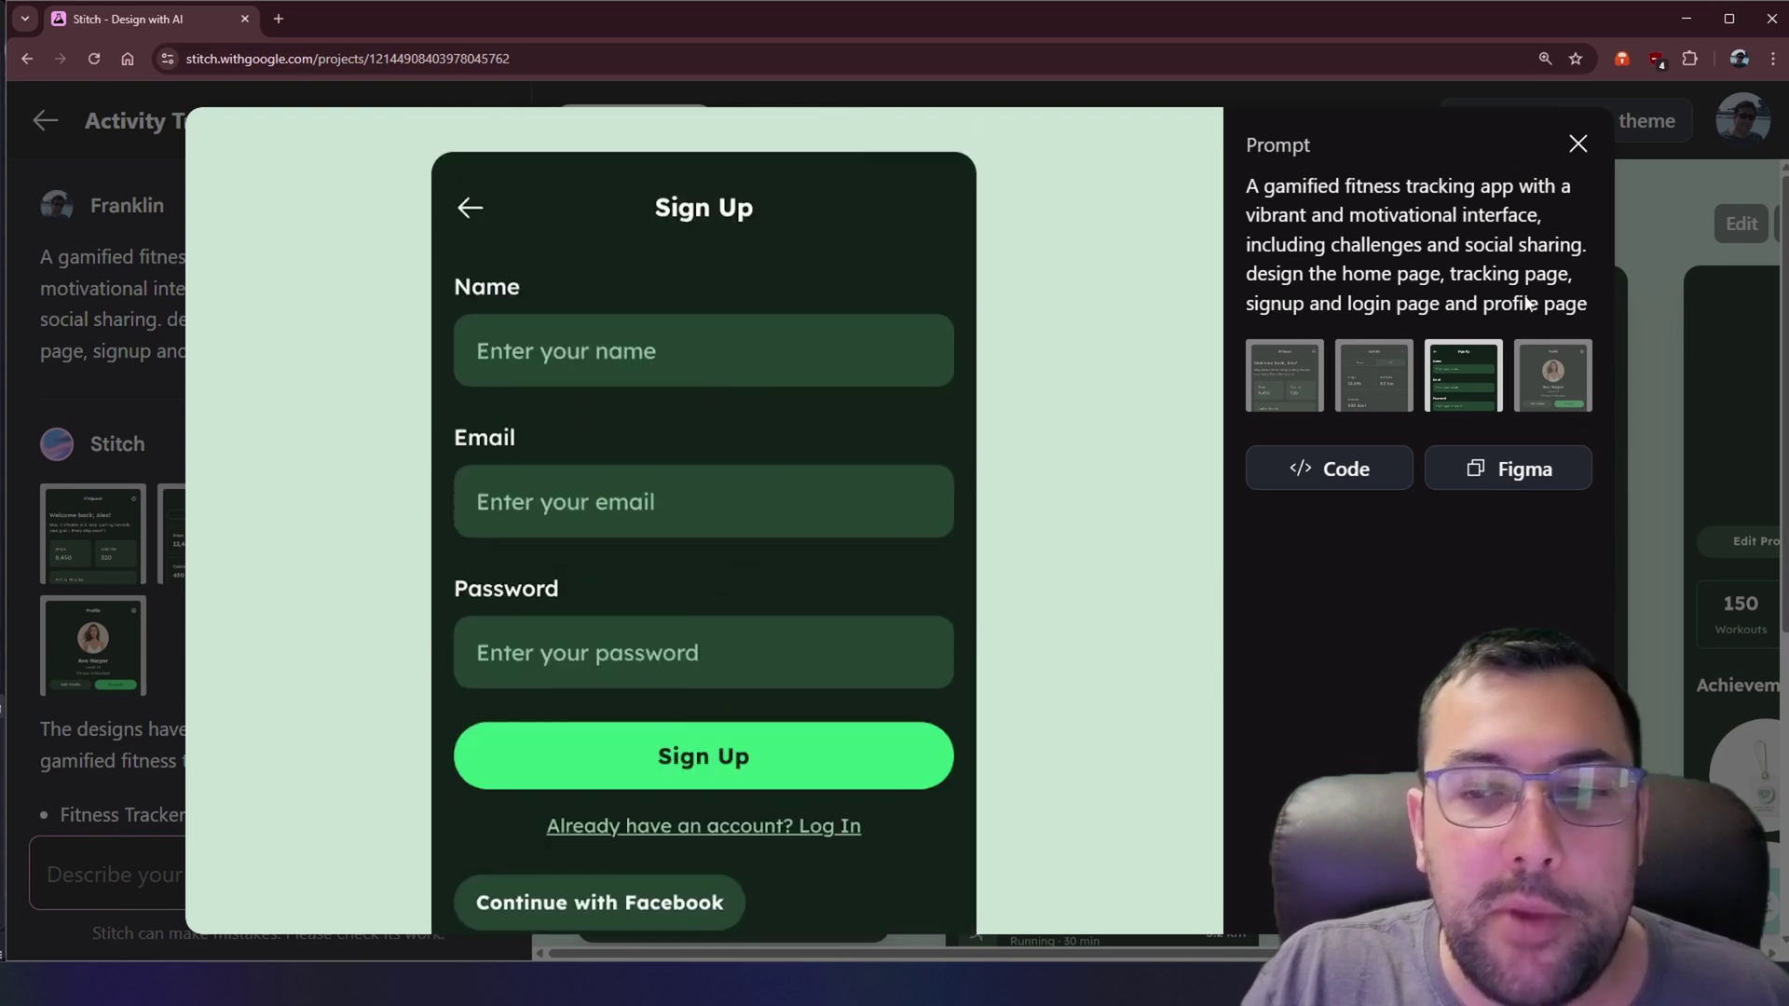
left_click(1548, 392)
scroll(919, 394, "down", 6)
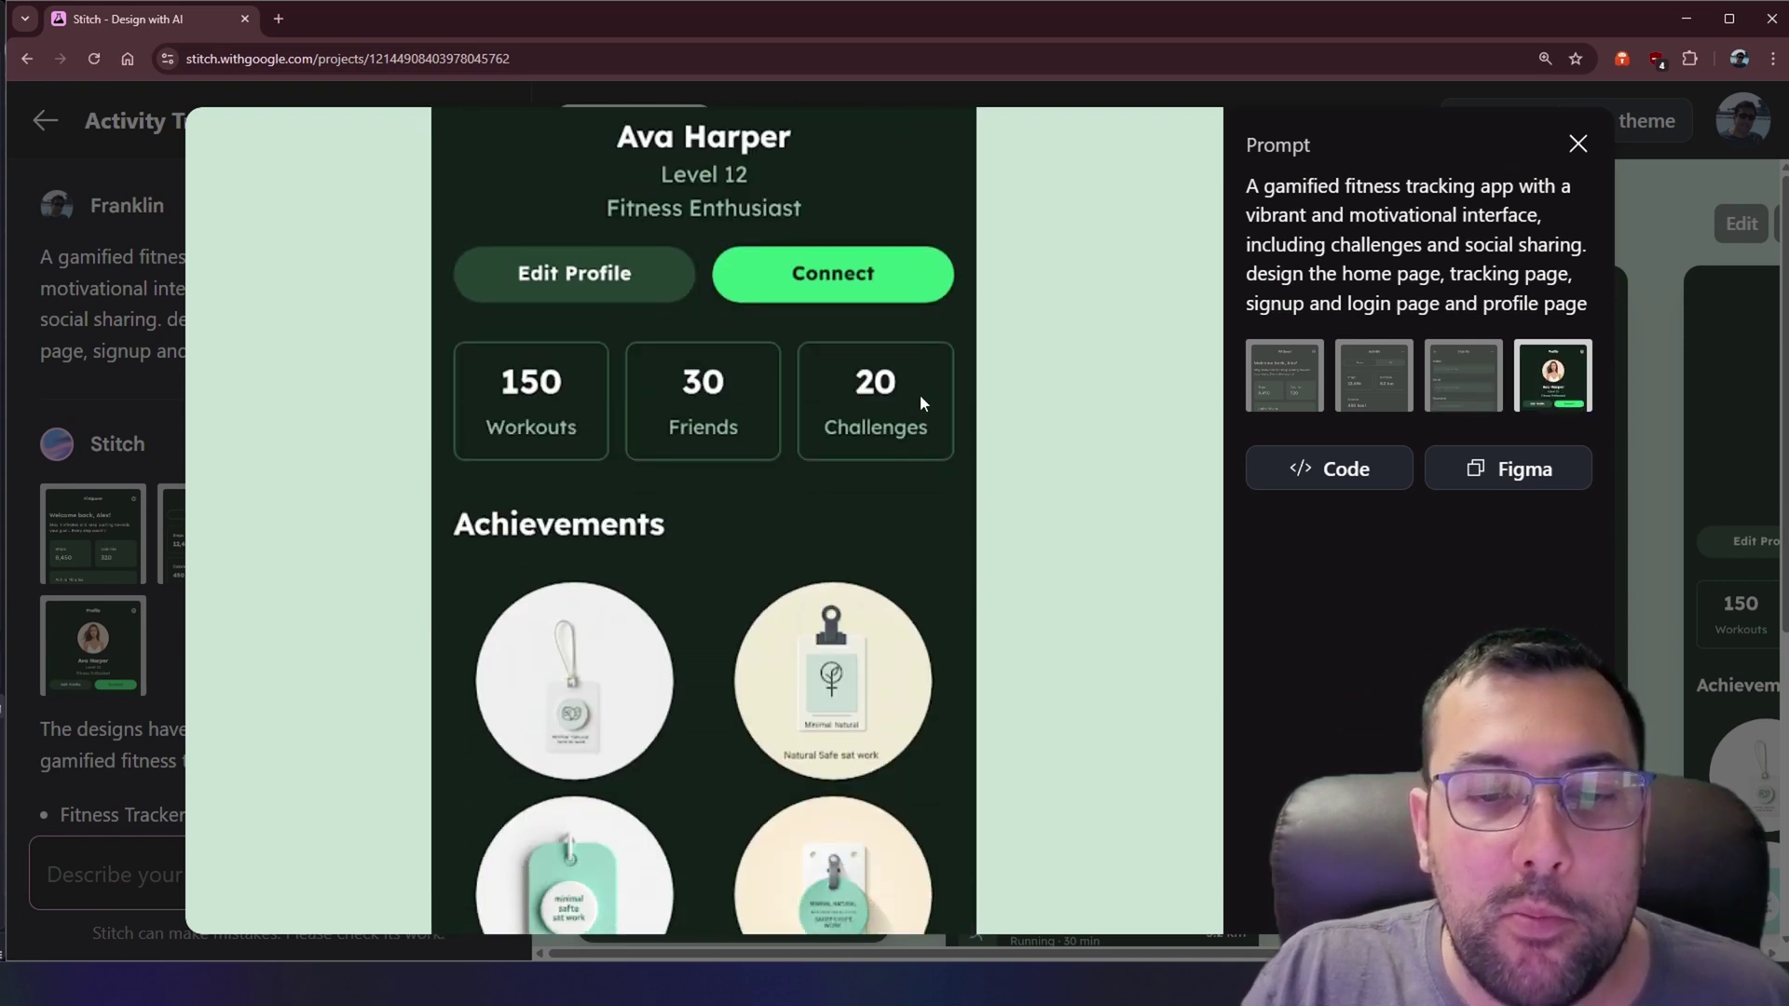
scroll(920, 402, "down", 2)
scroll(1025, 385, "up", 3)
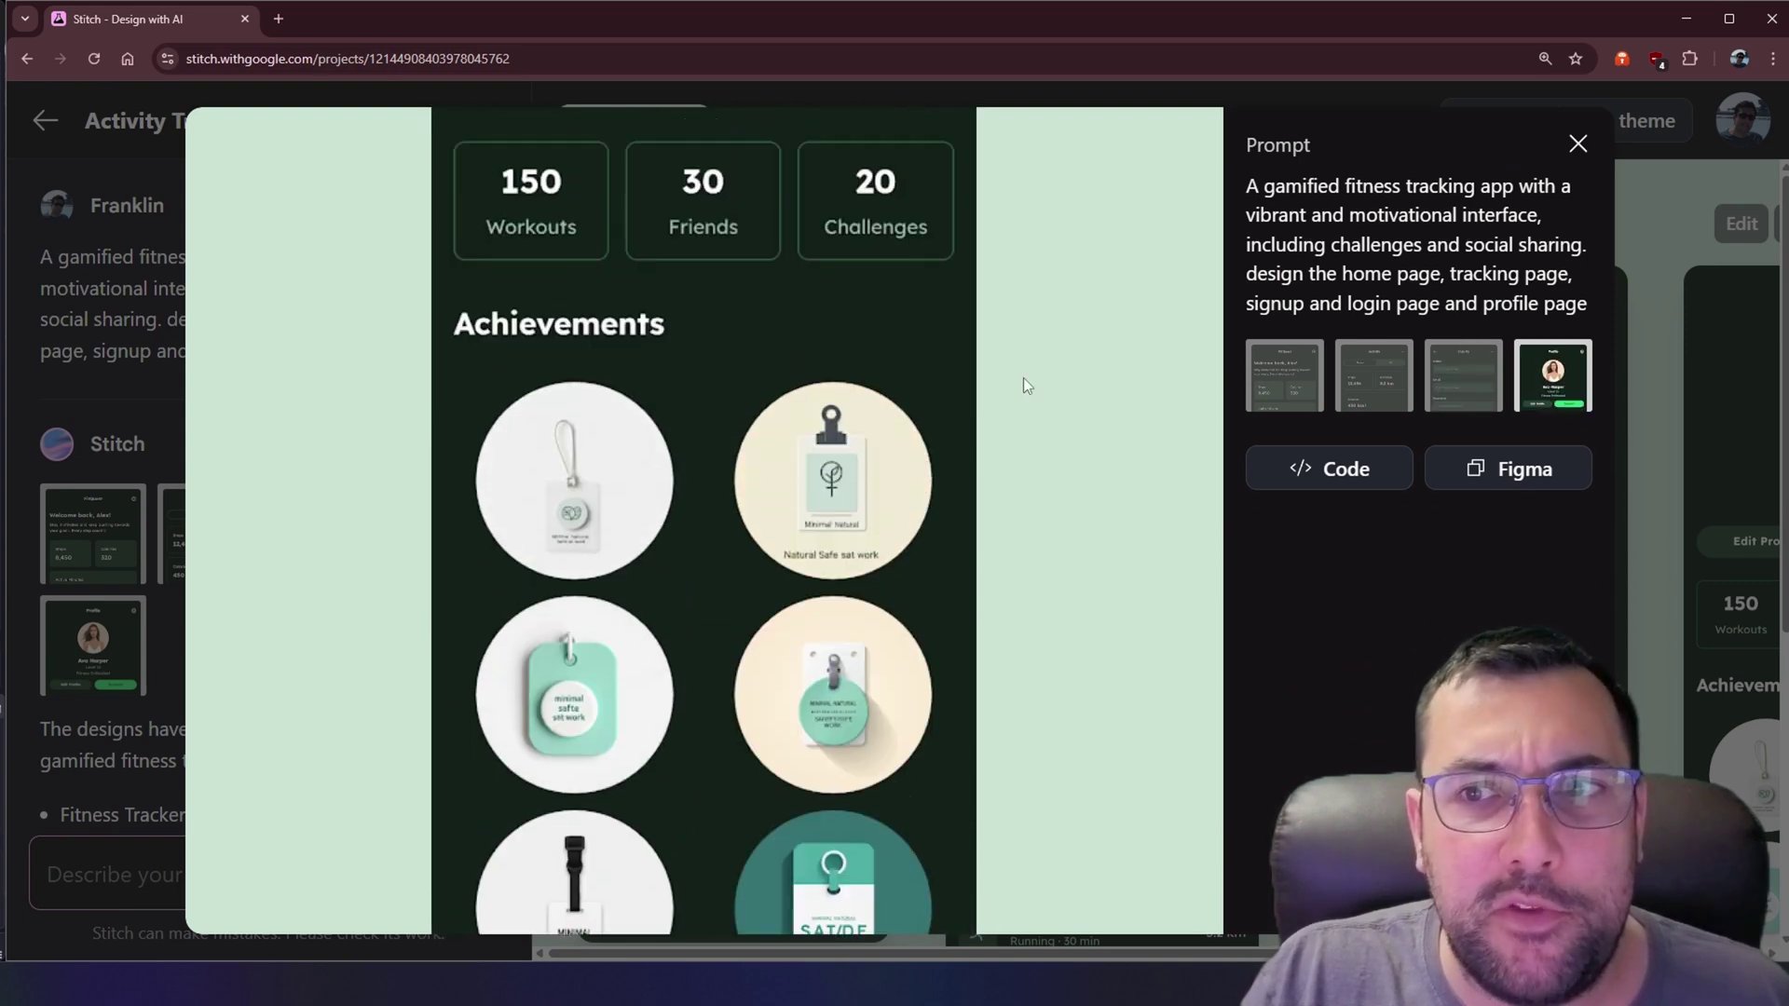
left_click(1577, 142)
left_click(1511, 118)
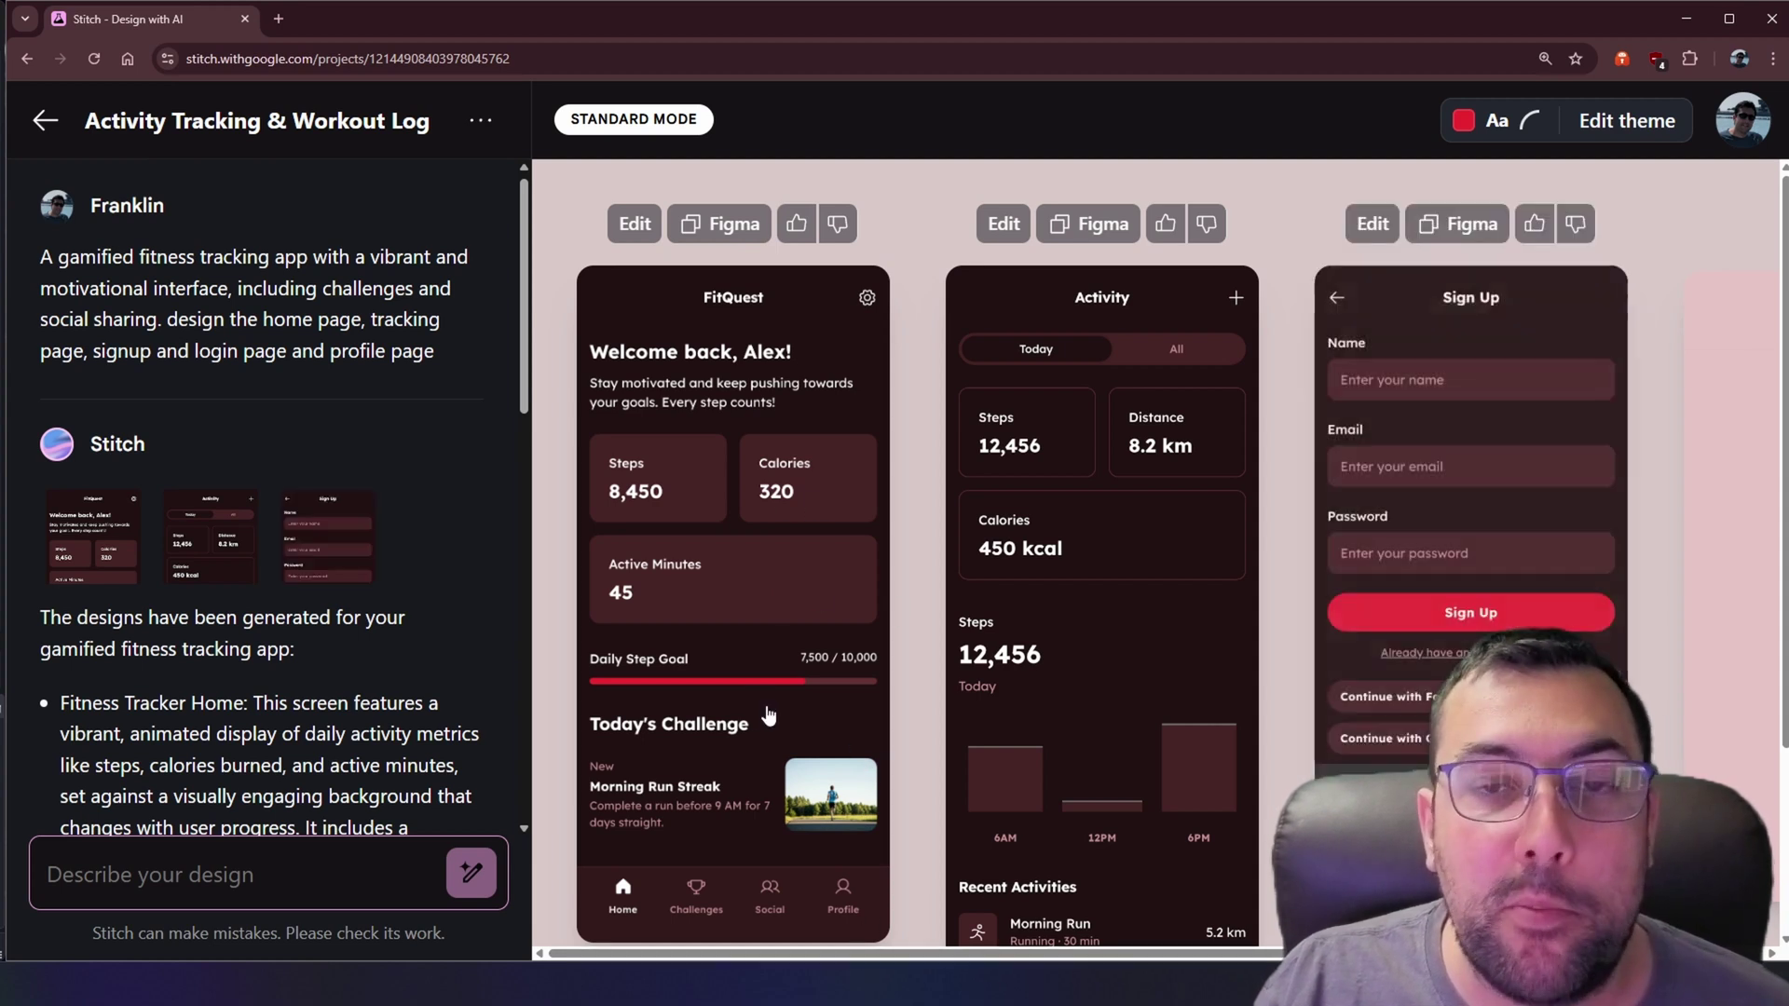
Step: Scroll the canvas left and right to review the generated screens
scroll(1290, 649, "right", 3)
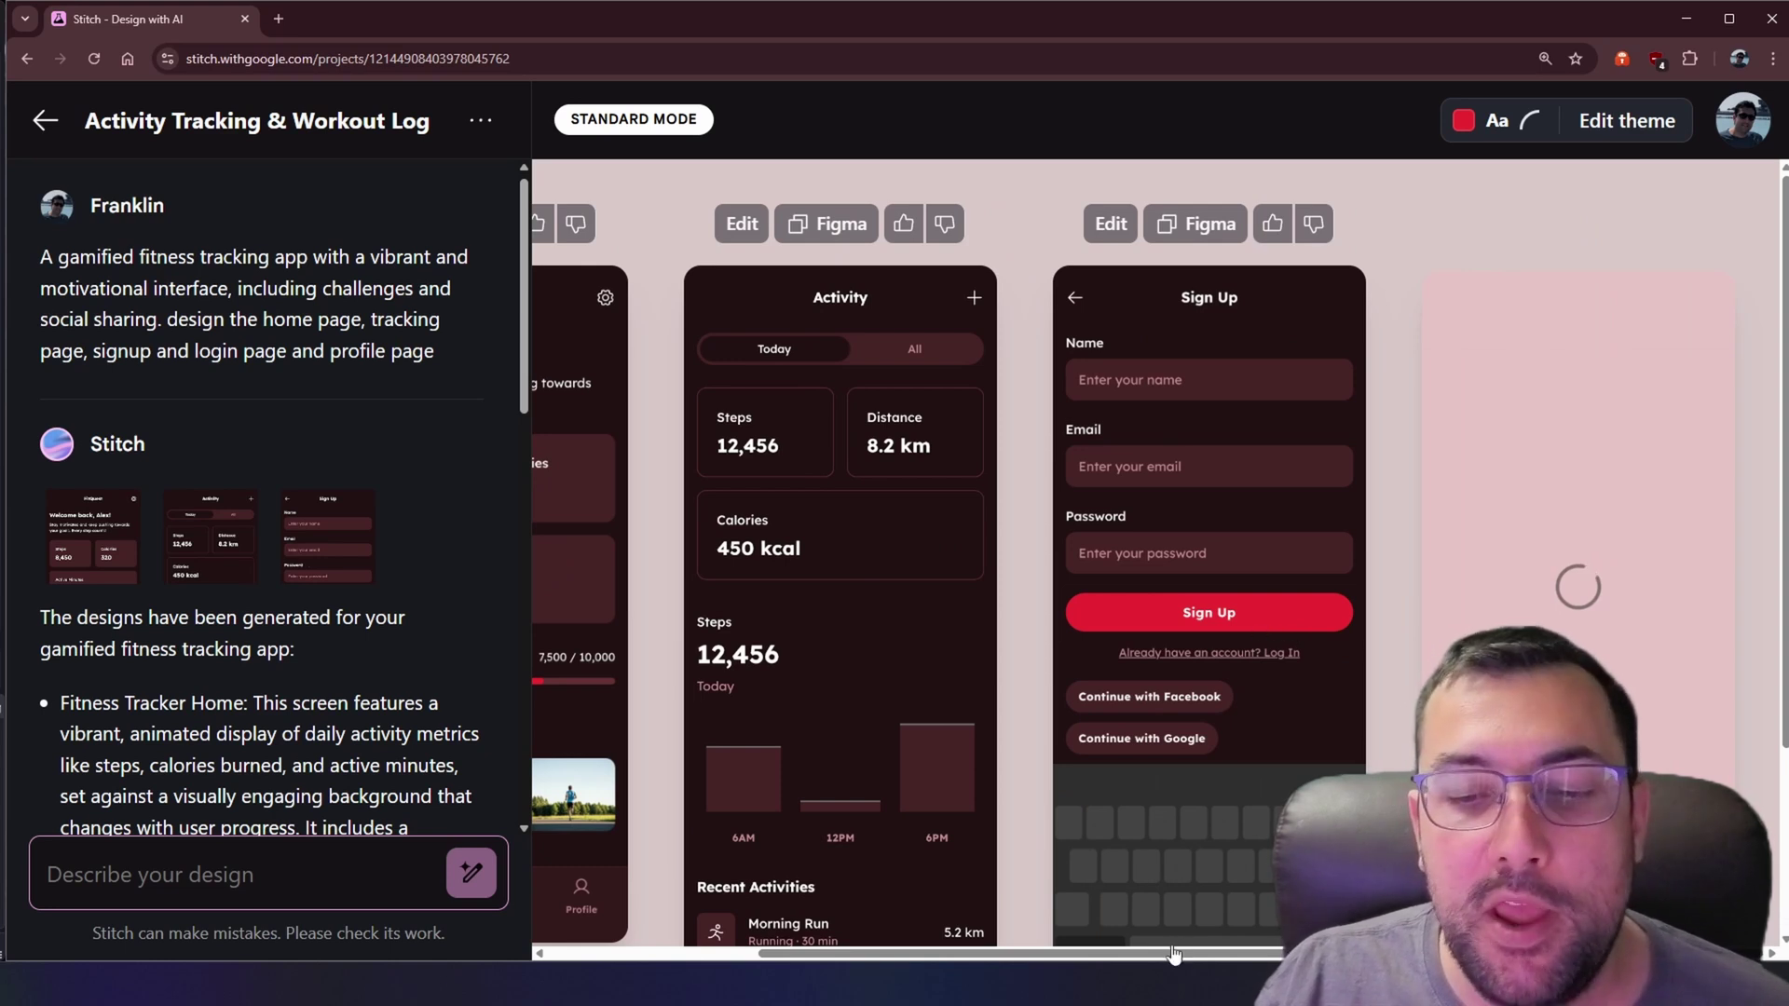
scroll(1173, 960, "left", 3)
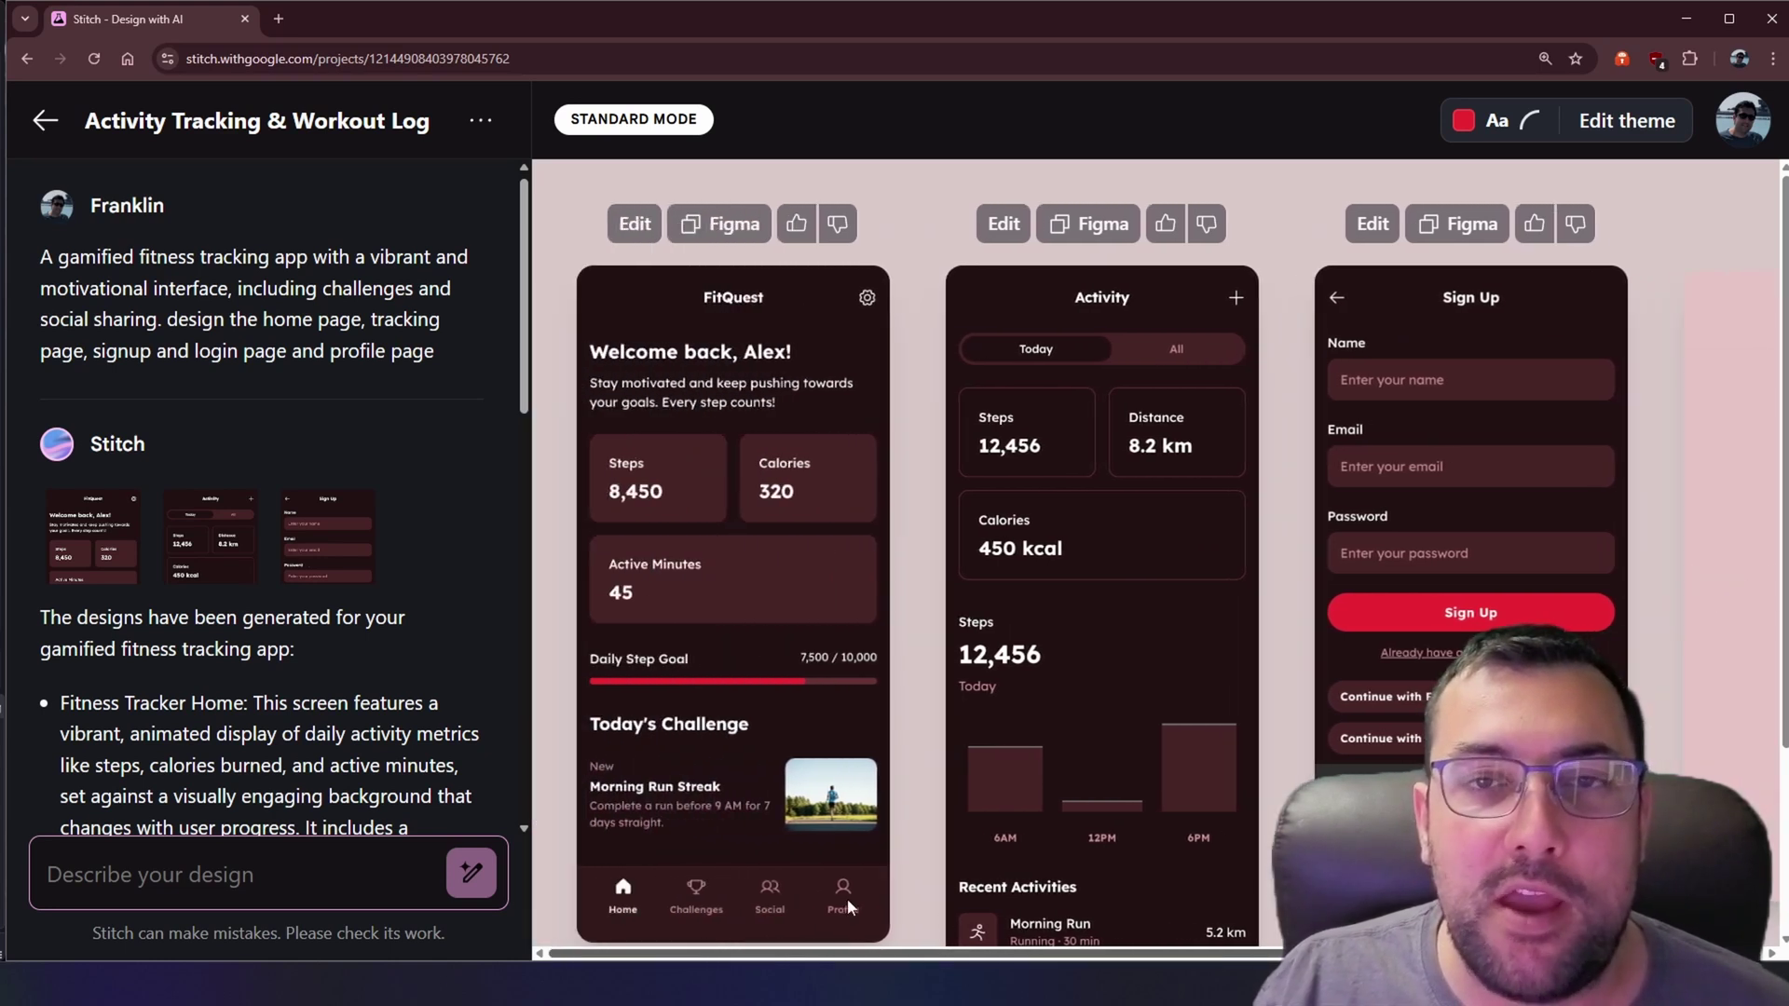
scroll(846, 899, "right", 3)
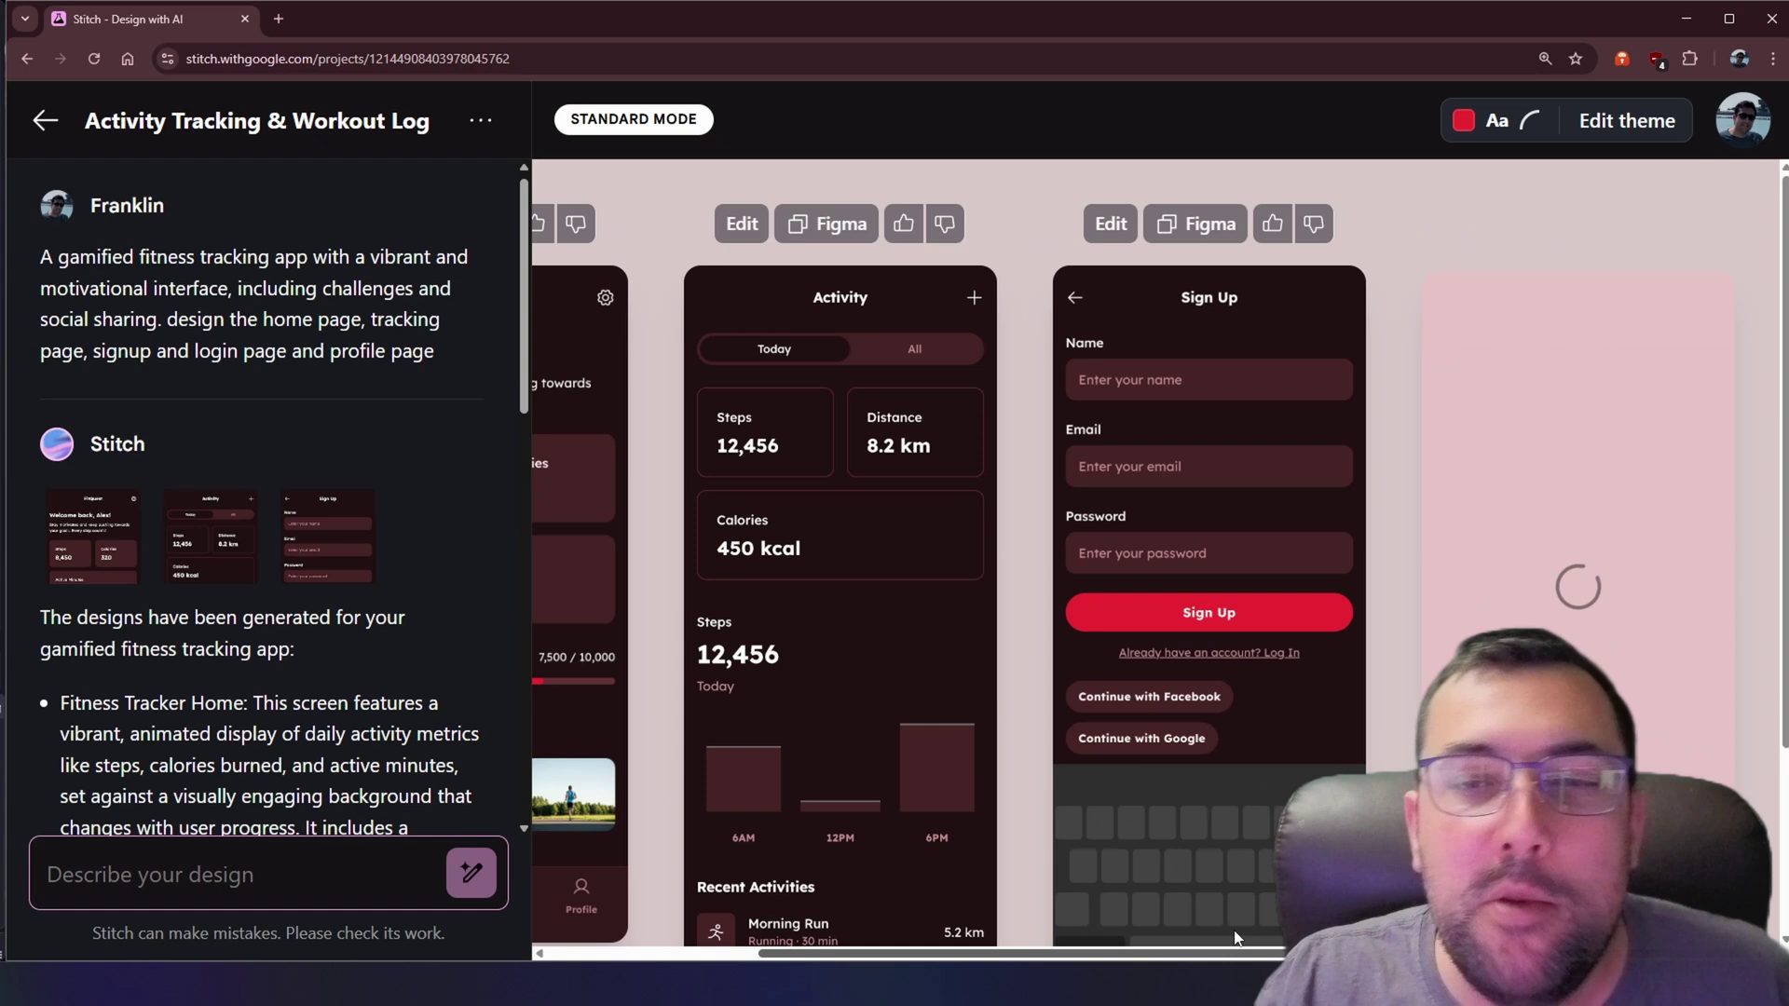
scroll(1226, 936, "left", 3)
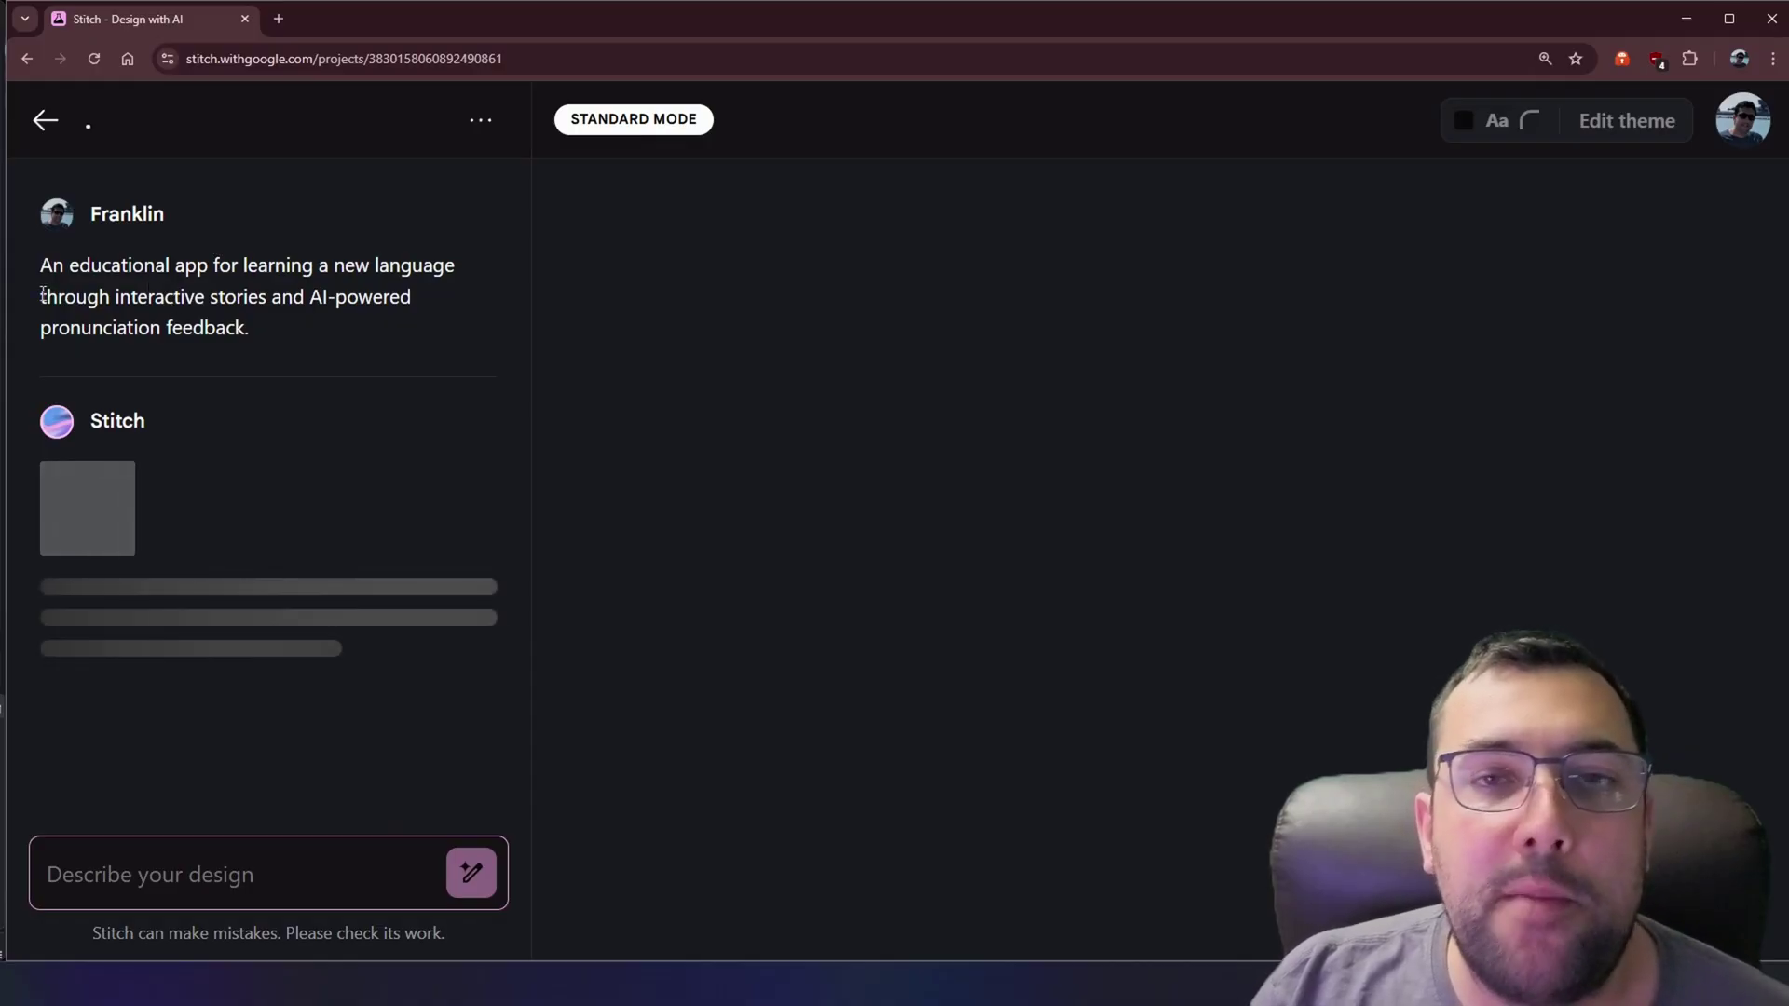
Step: Review the language-app prompt and reply 'yes make all of them' to Stitch
left_click_drag(41, 276, 231, 327)
left_click(230, 324)
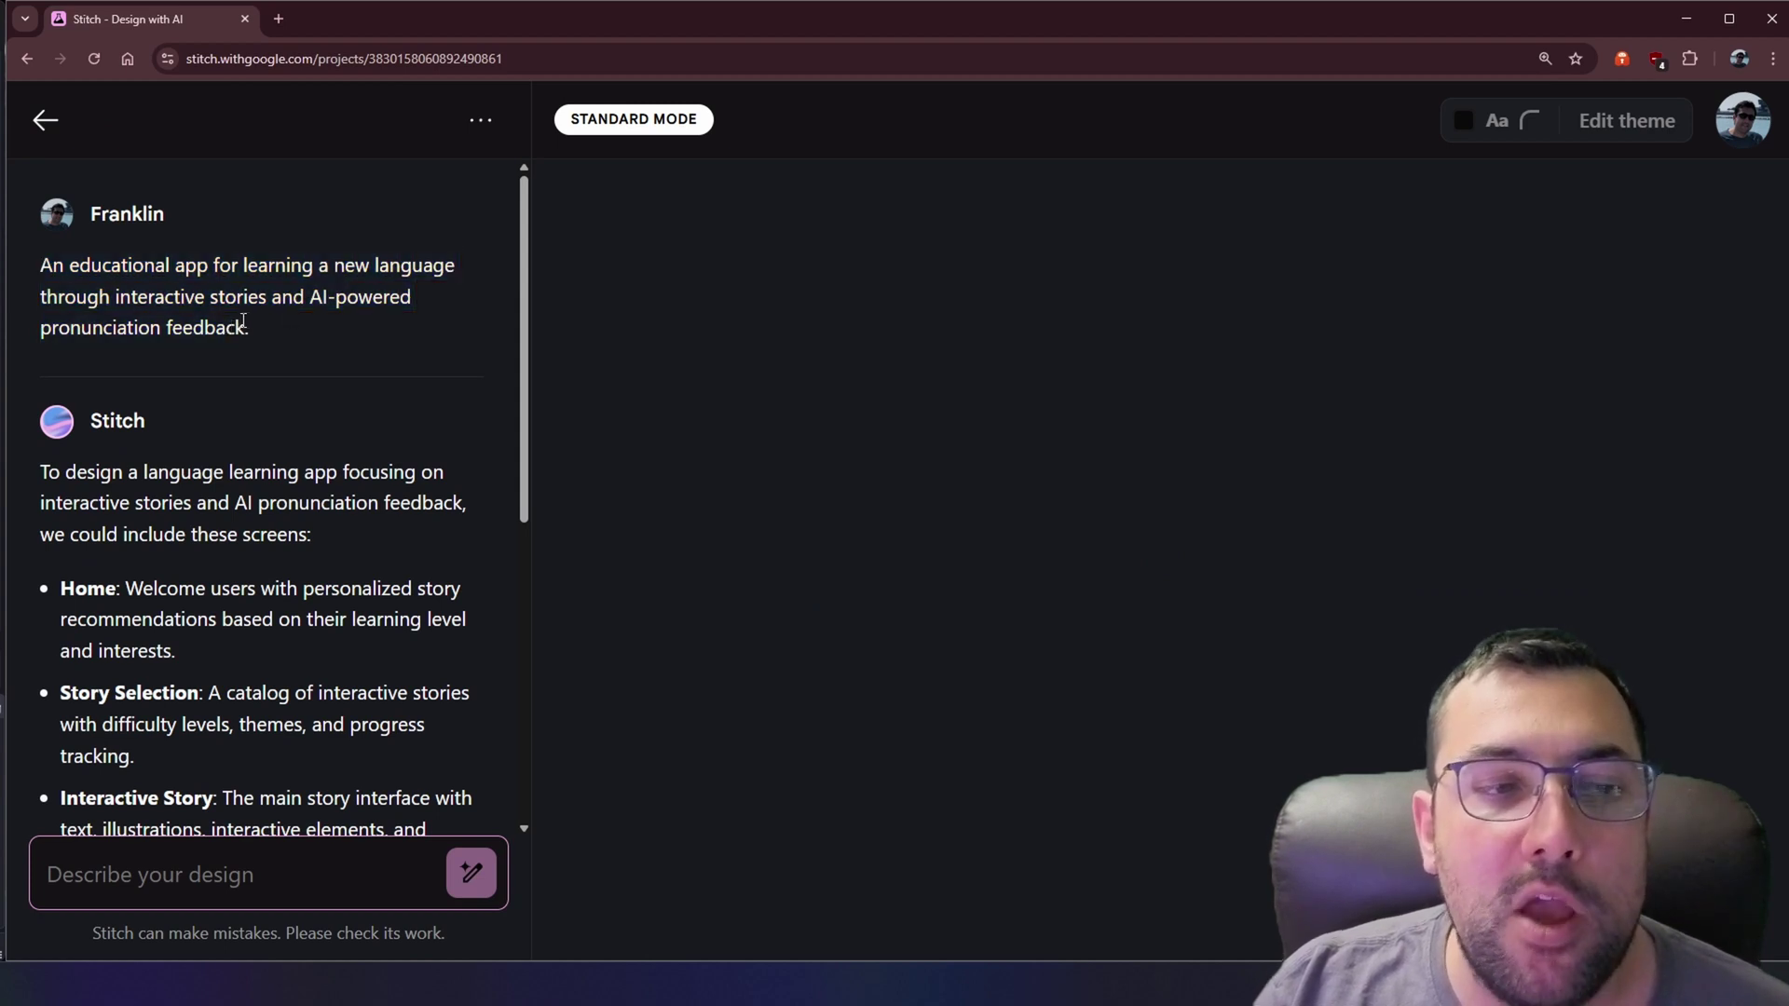
scroll(255, 318, "down", 3)
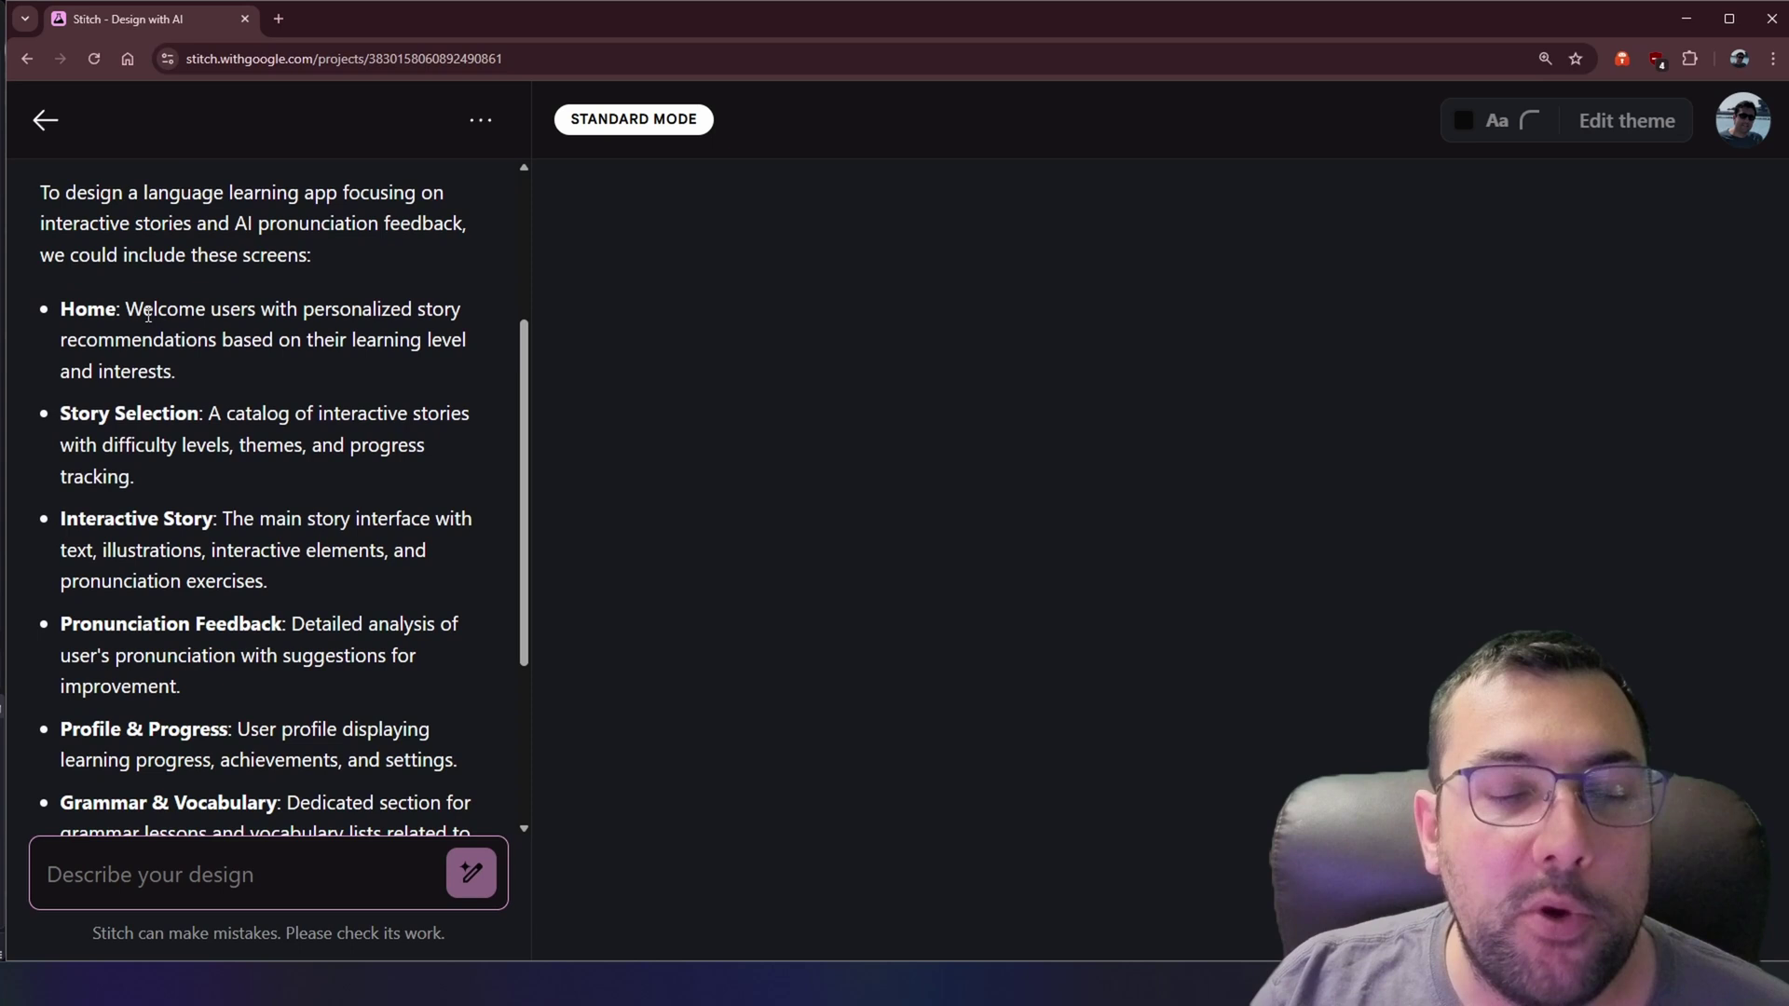
left_click_drag(40, 224, 244, 339)
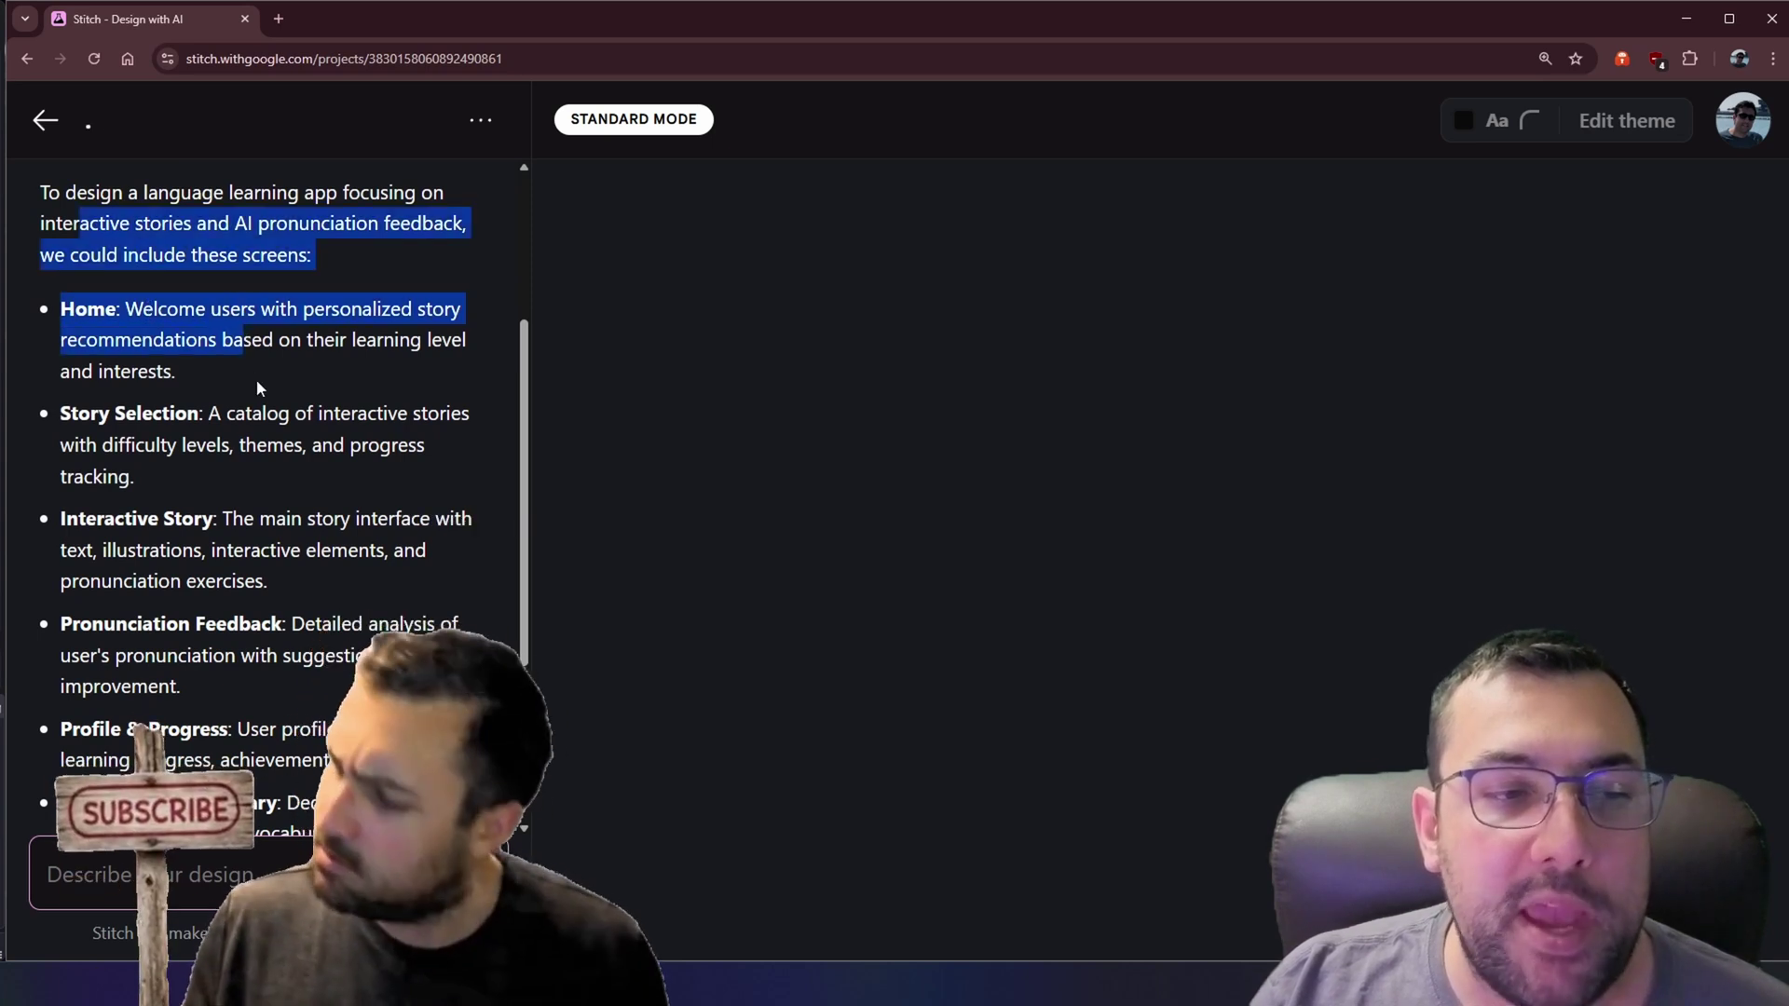
scroll(312, 607, "down", 2)
left_click(140, 874)
type("yes make all of them")
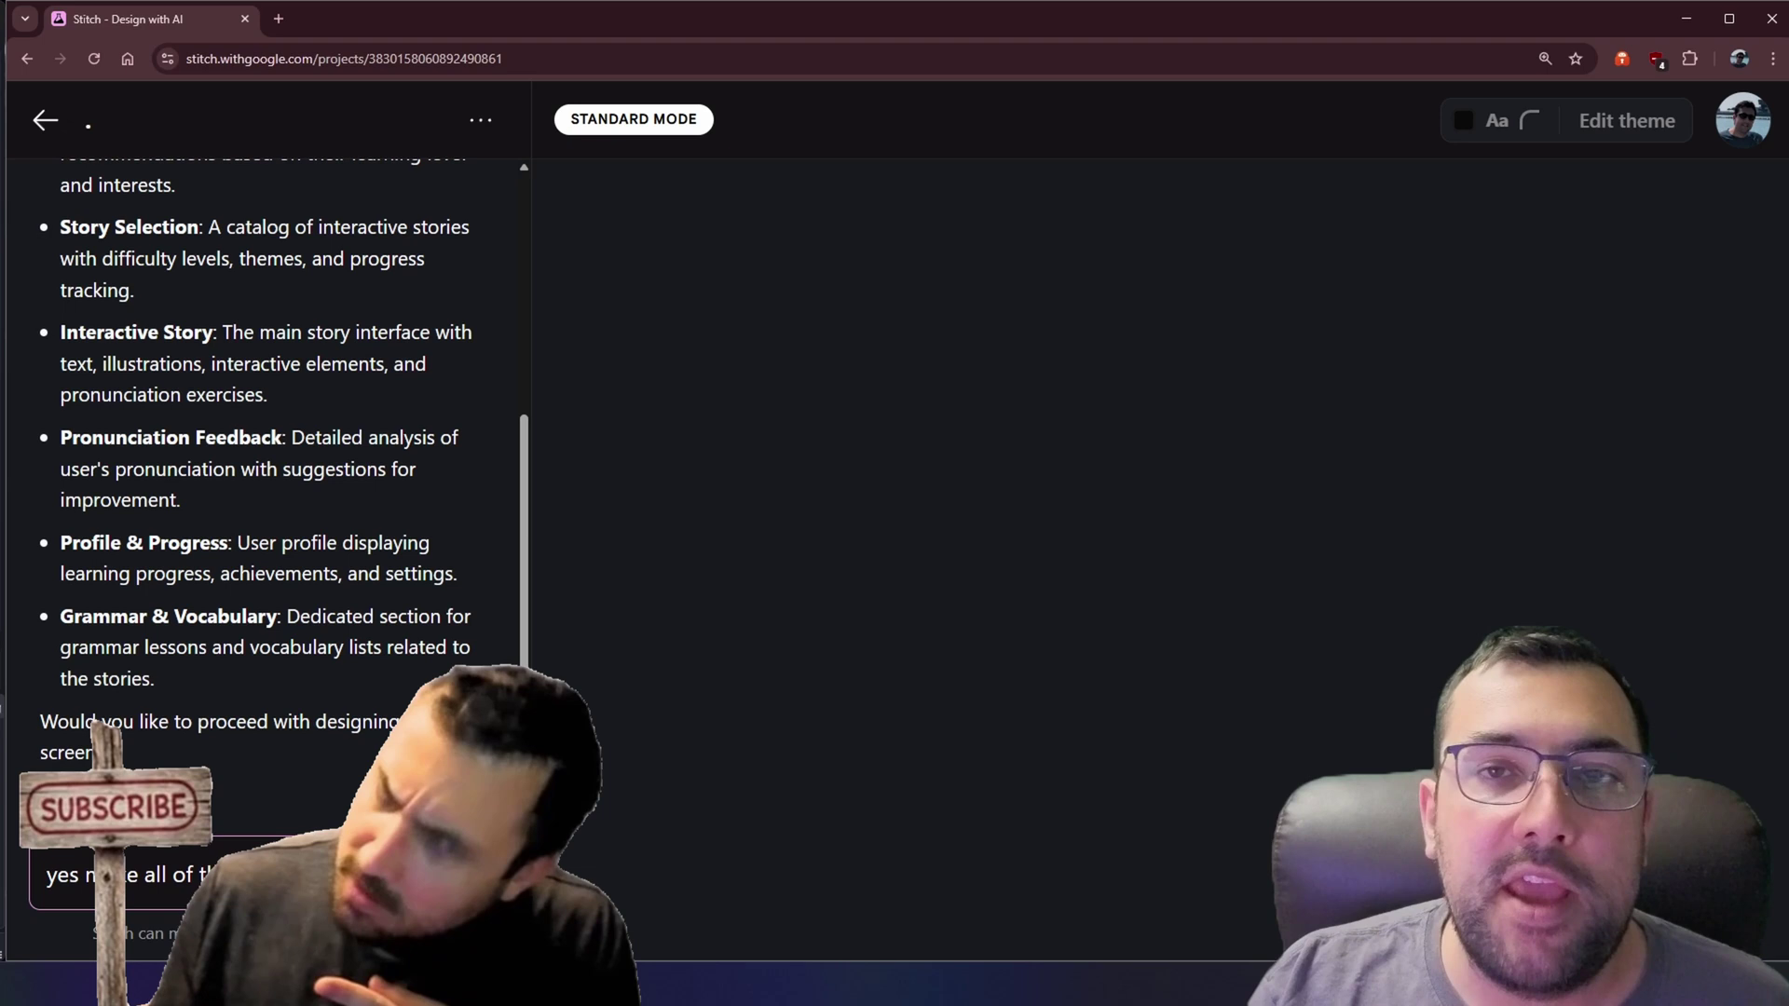
key("Return")
Step: Review Stitch's proposed language-app screen list in the chat
scroll(231, 396, "up", 6)
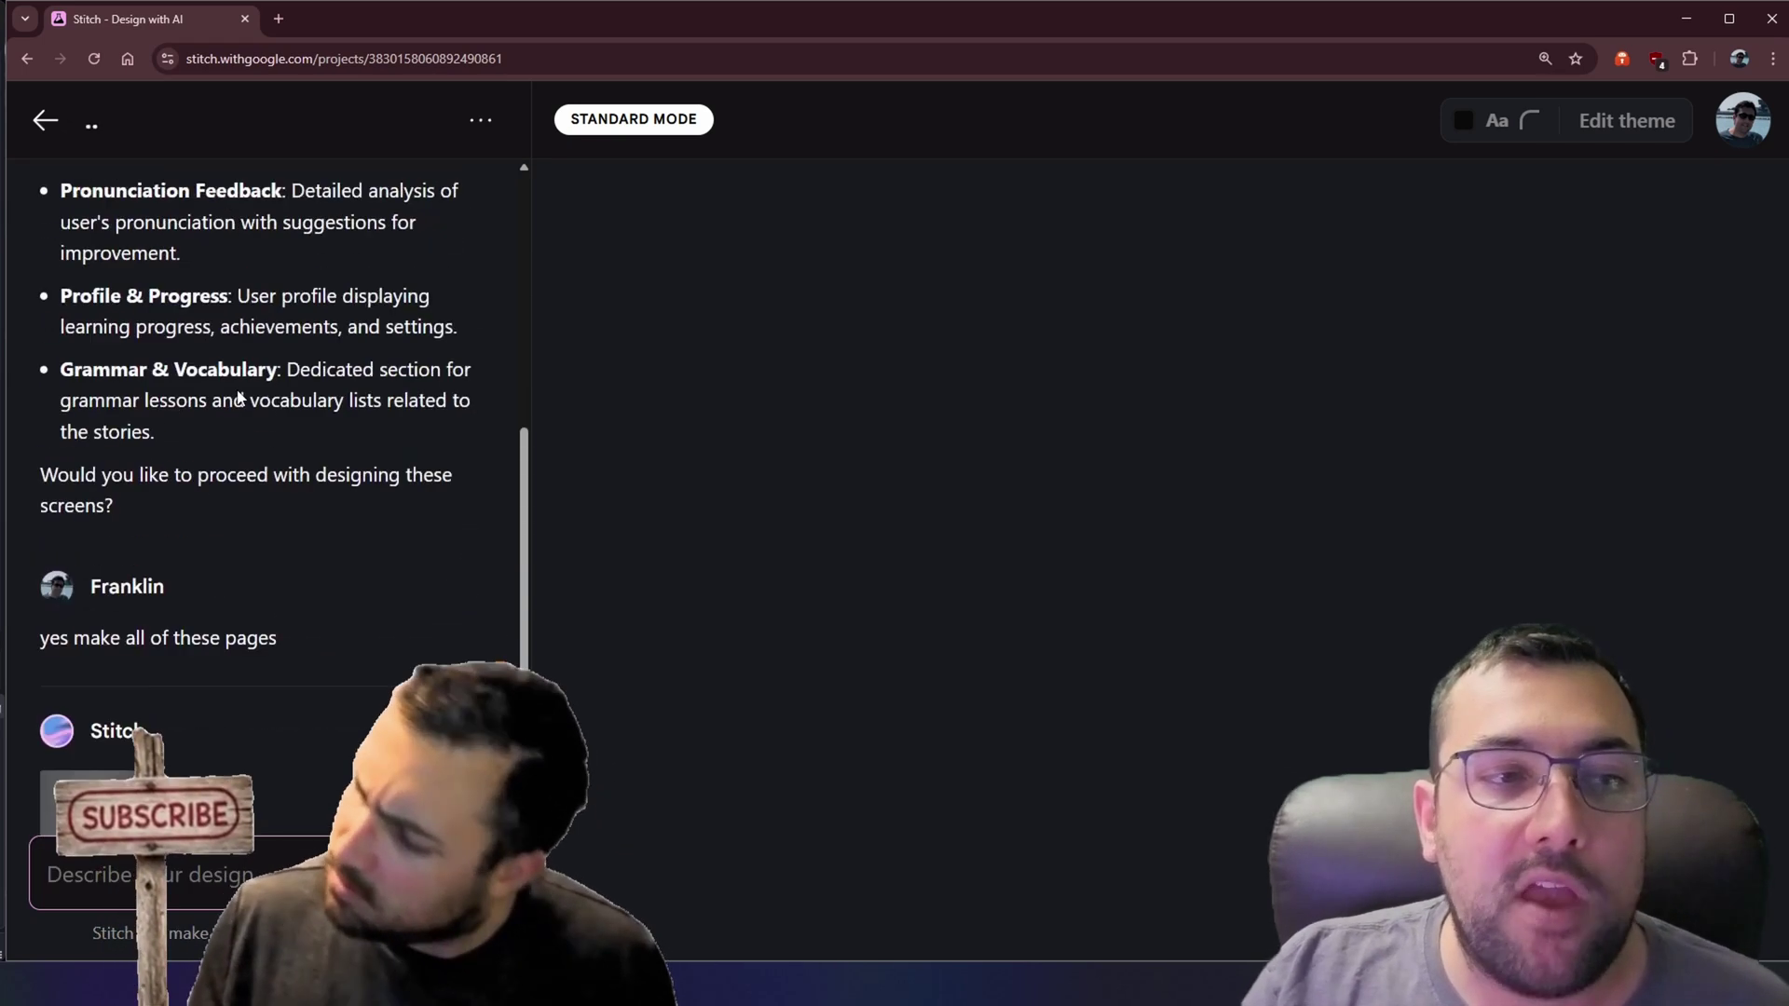
left_click_drag(42, 166, 271, 649)
left_click(108, 326)
scroll(126, 427, "down", 2)
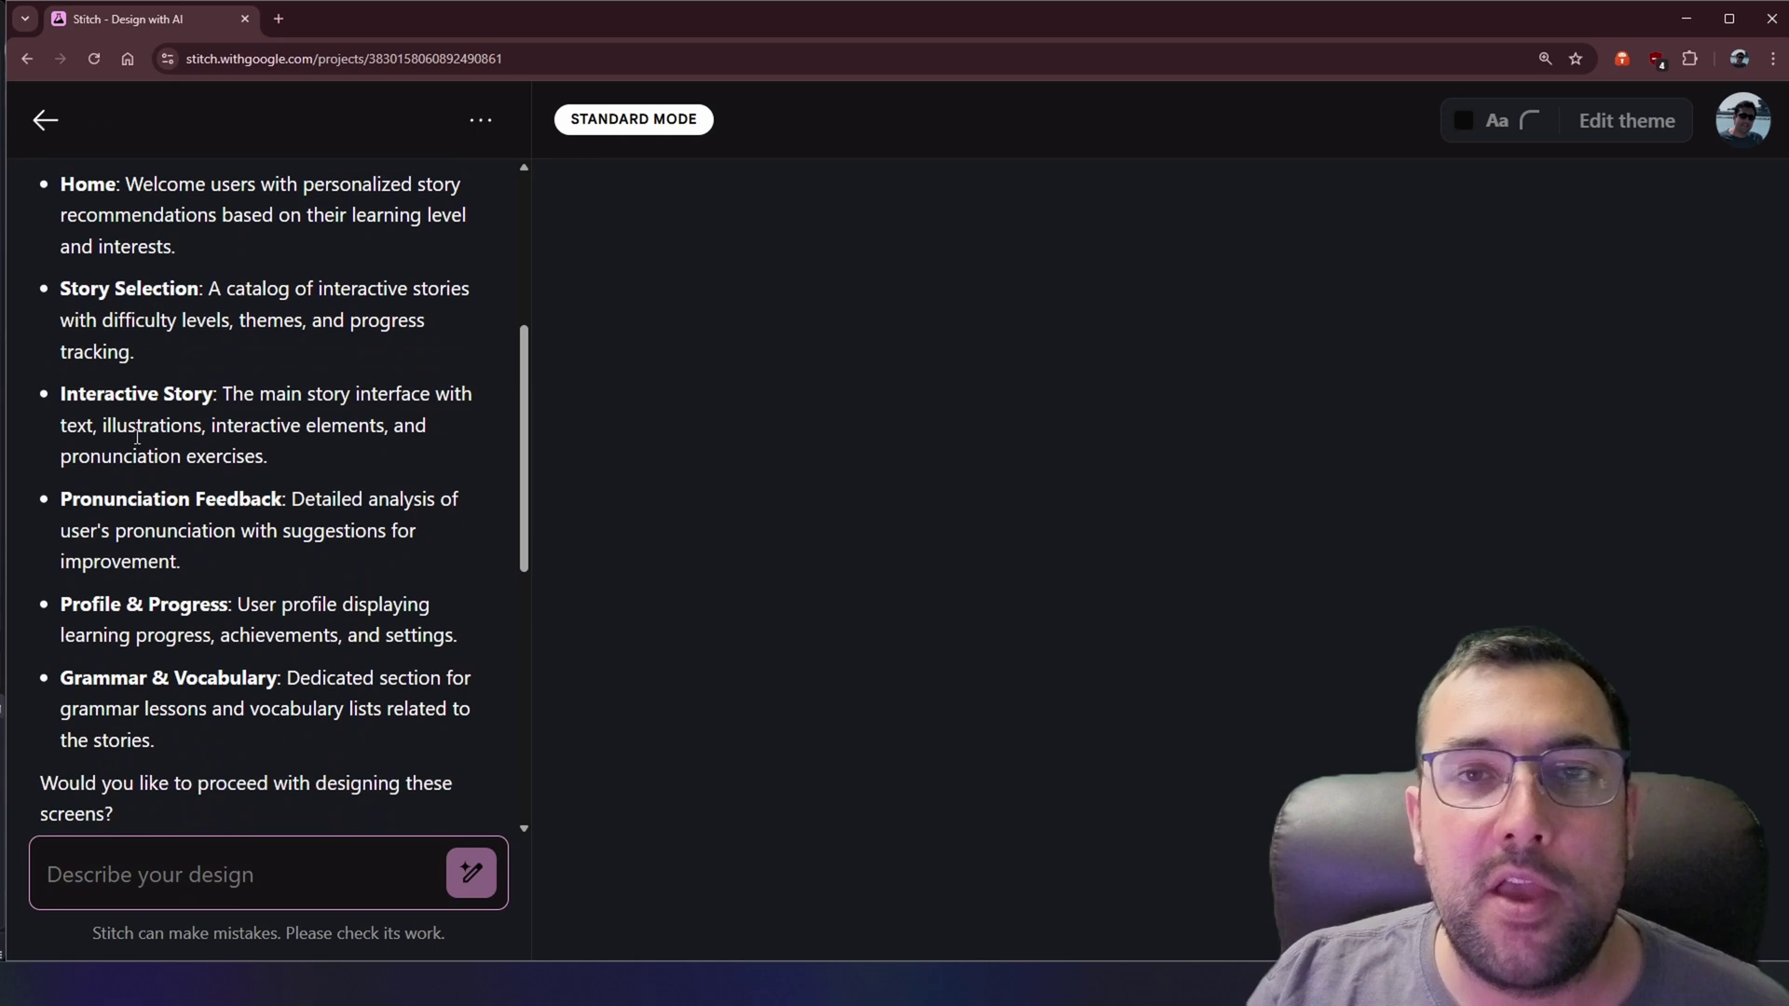
scroll(136, 431, "down", 2)
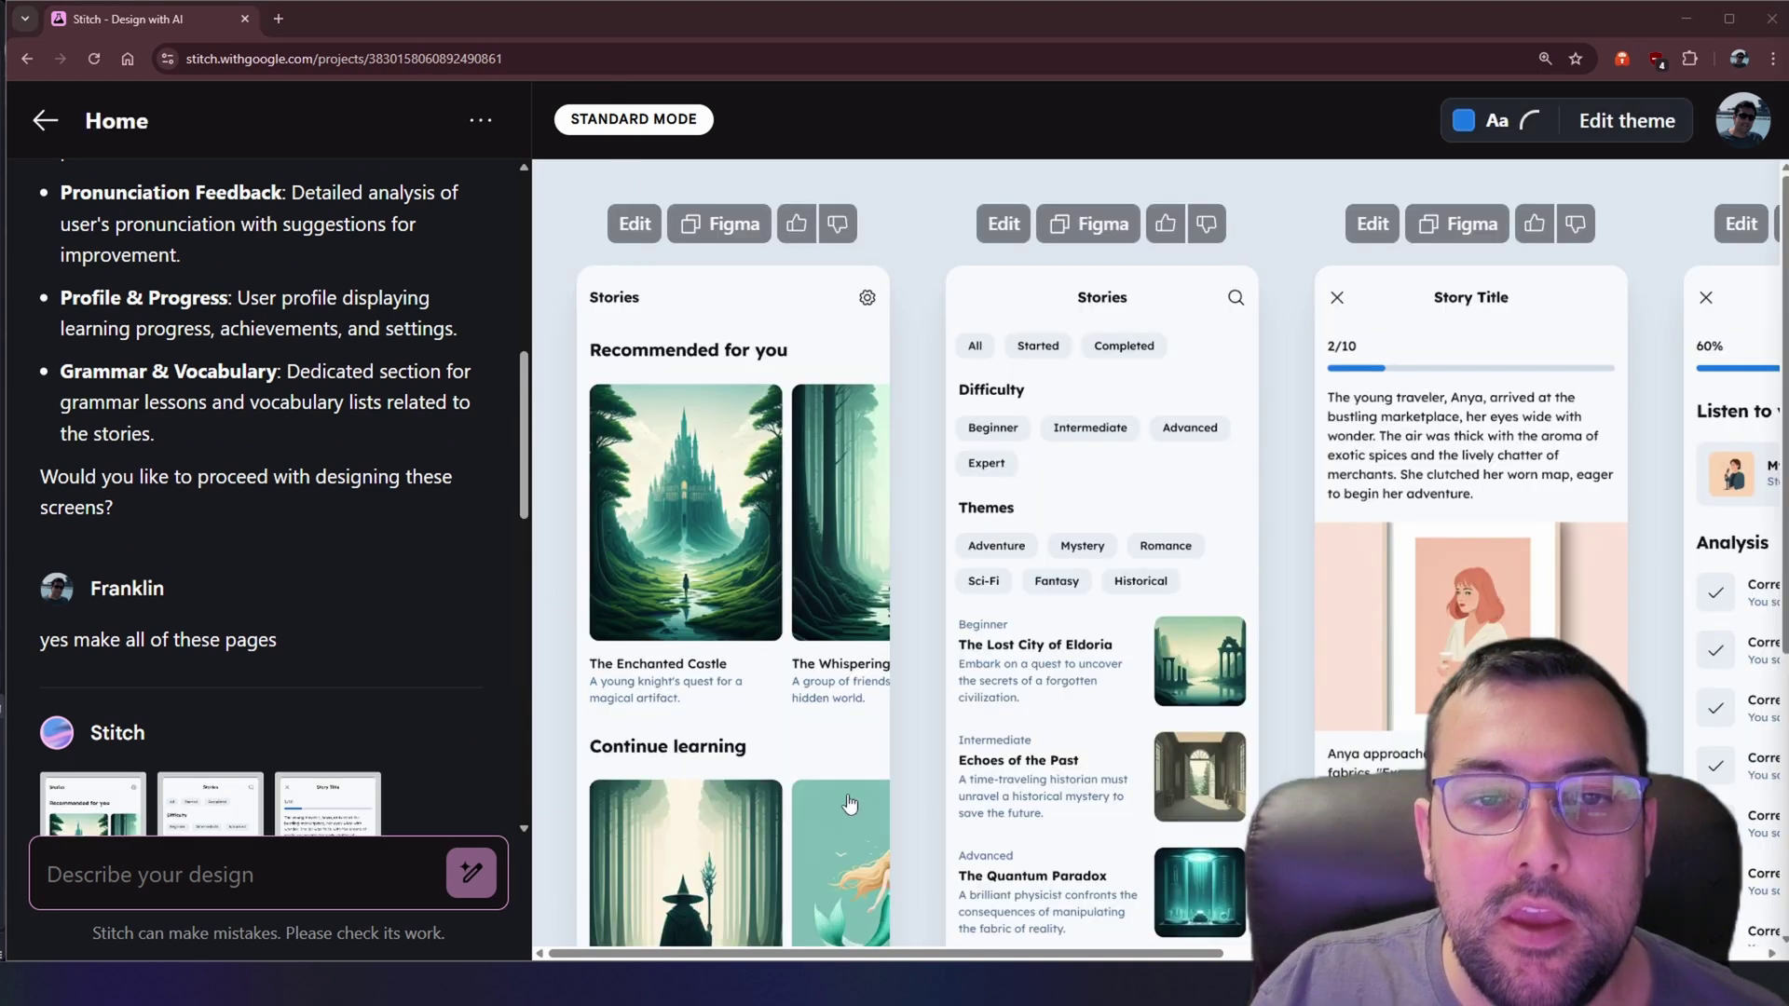
Step: Review the generated language-app screens, then start generating the bikini store website designs
scroll(825, 587, "down", 1)
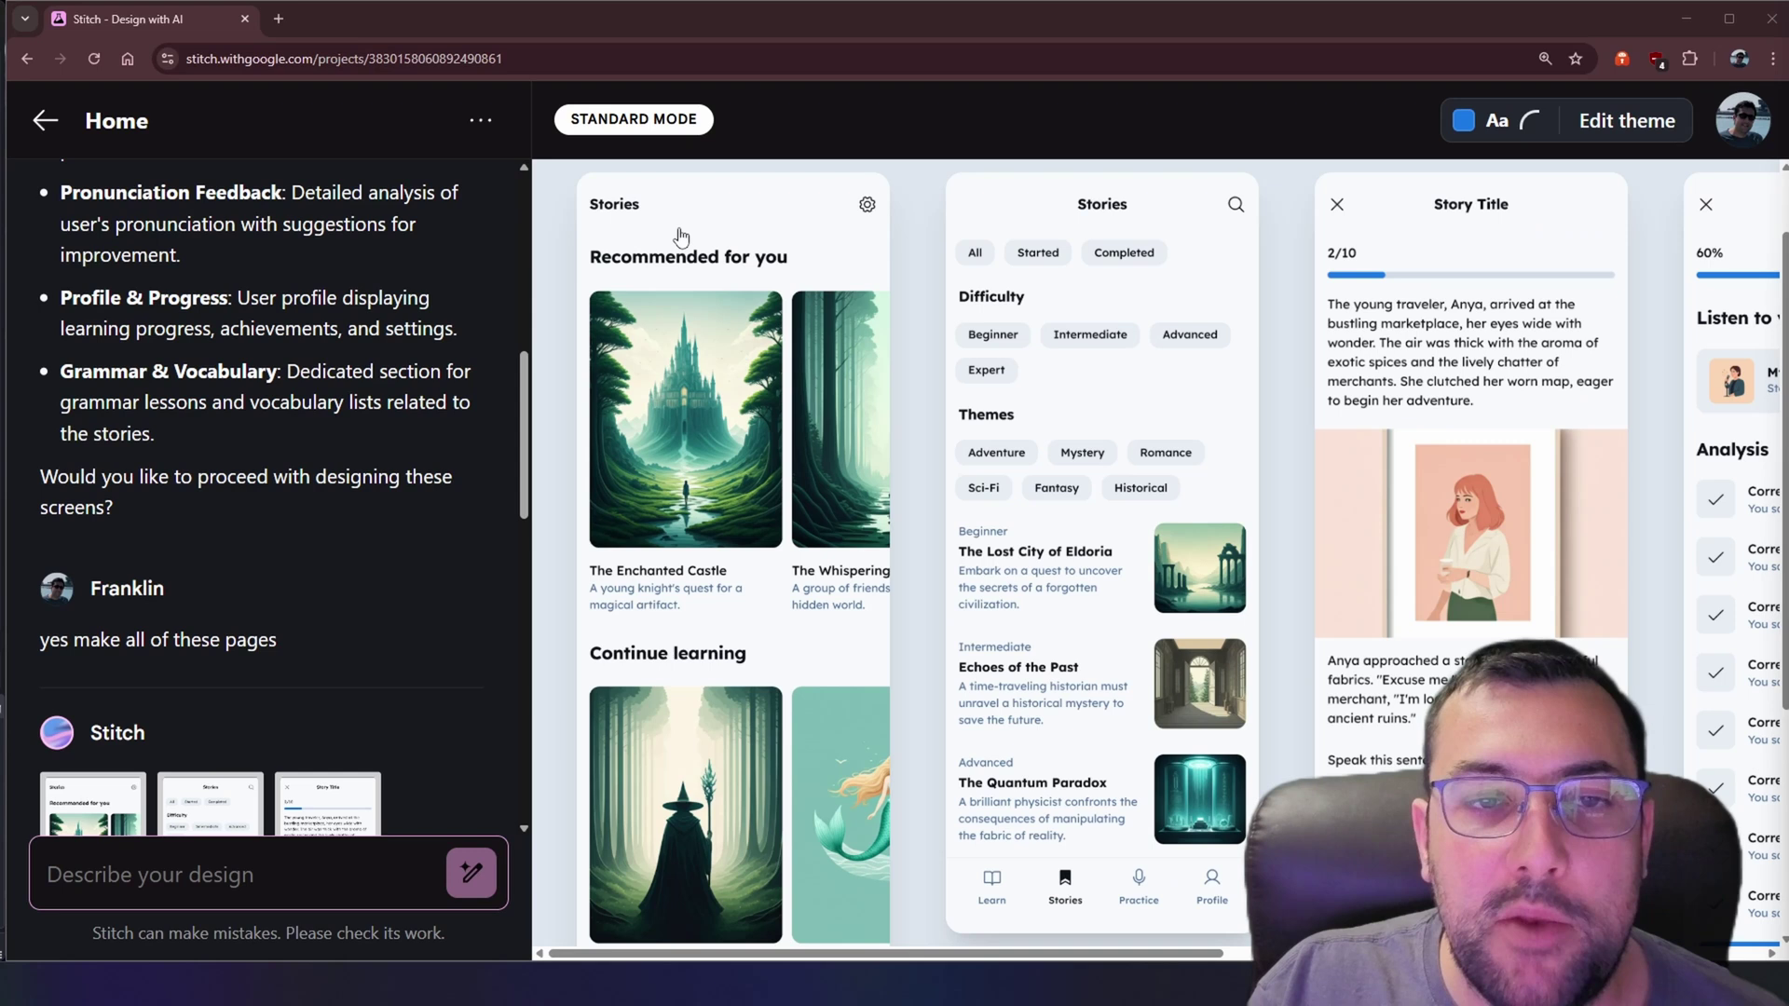
scroll(931, 745, "right", 5)
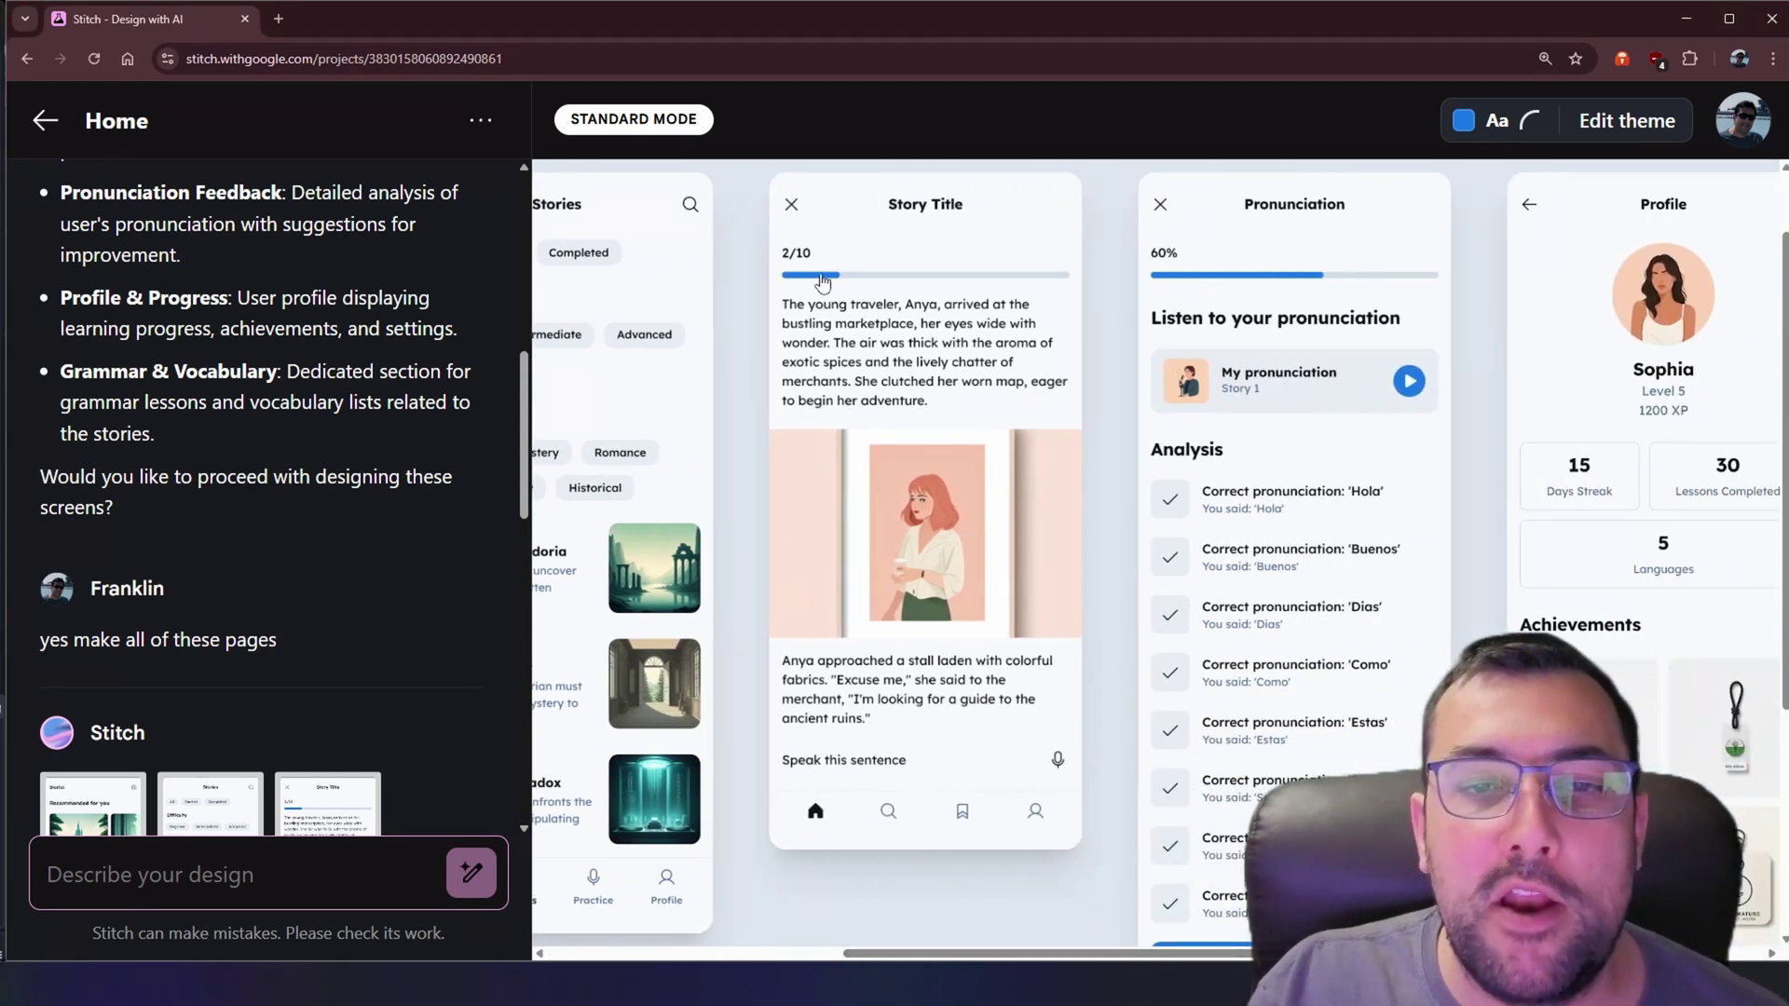
scroll(1069, 916, "right", 4)
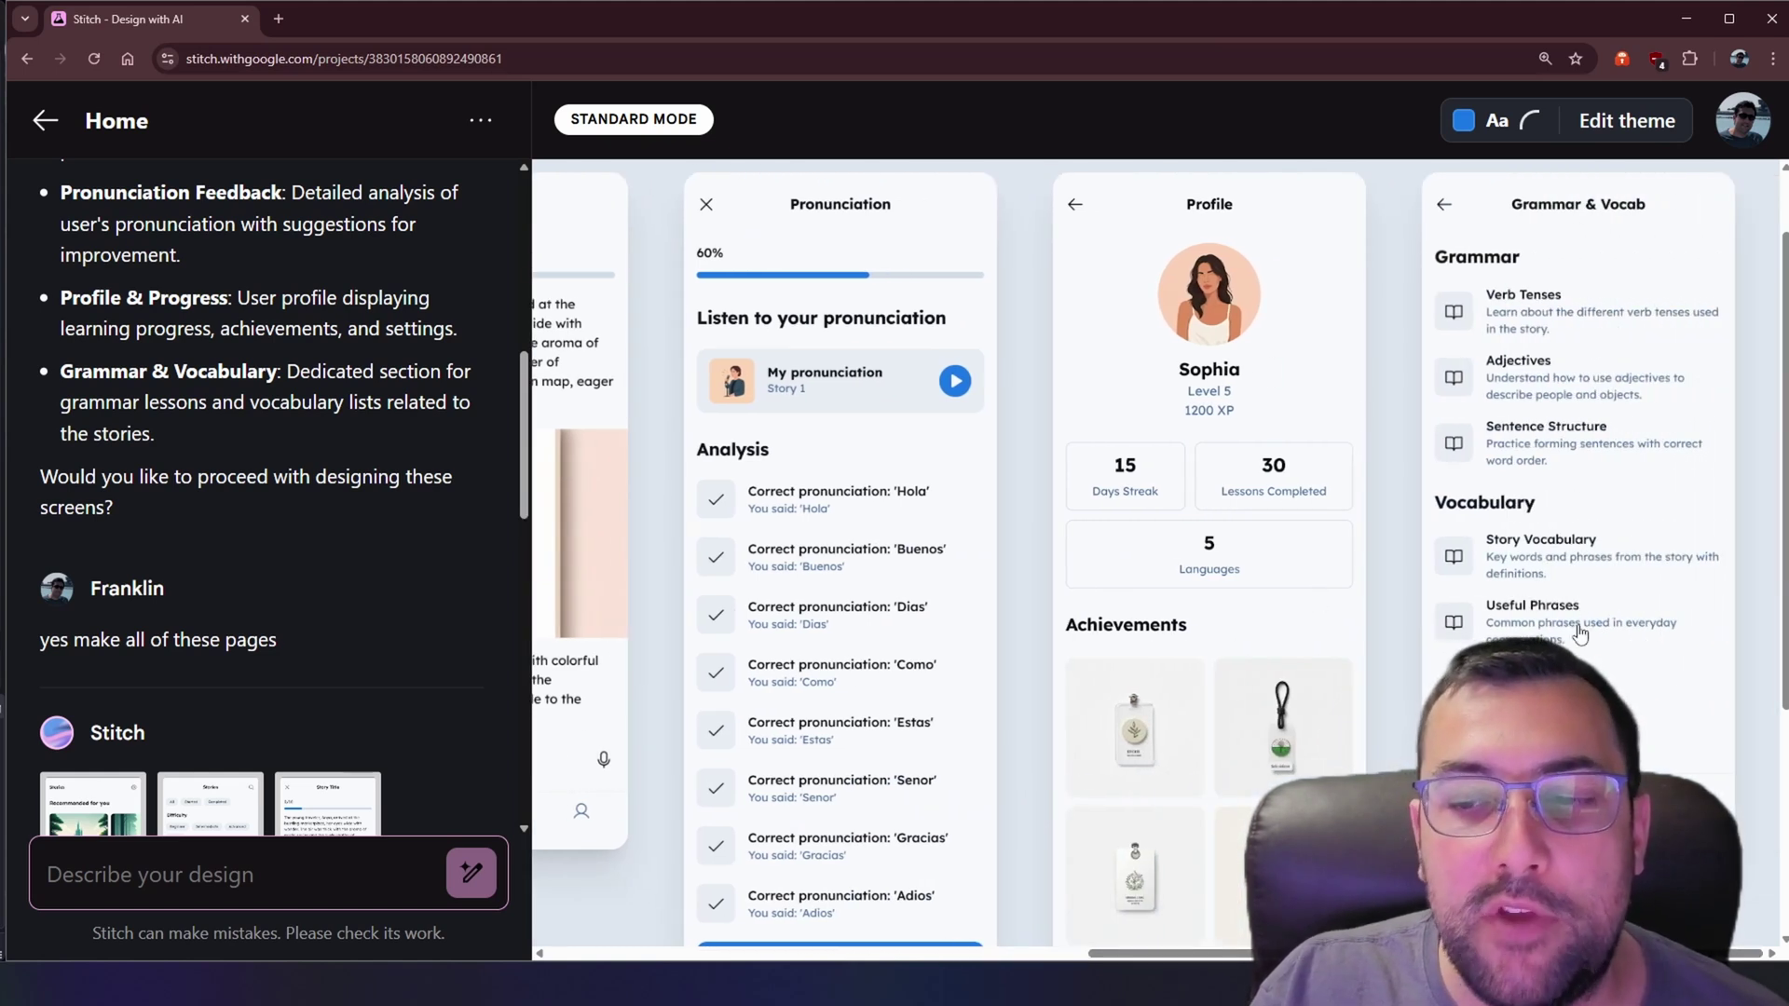
scroll(851, 915, "left", 9)
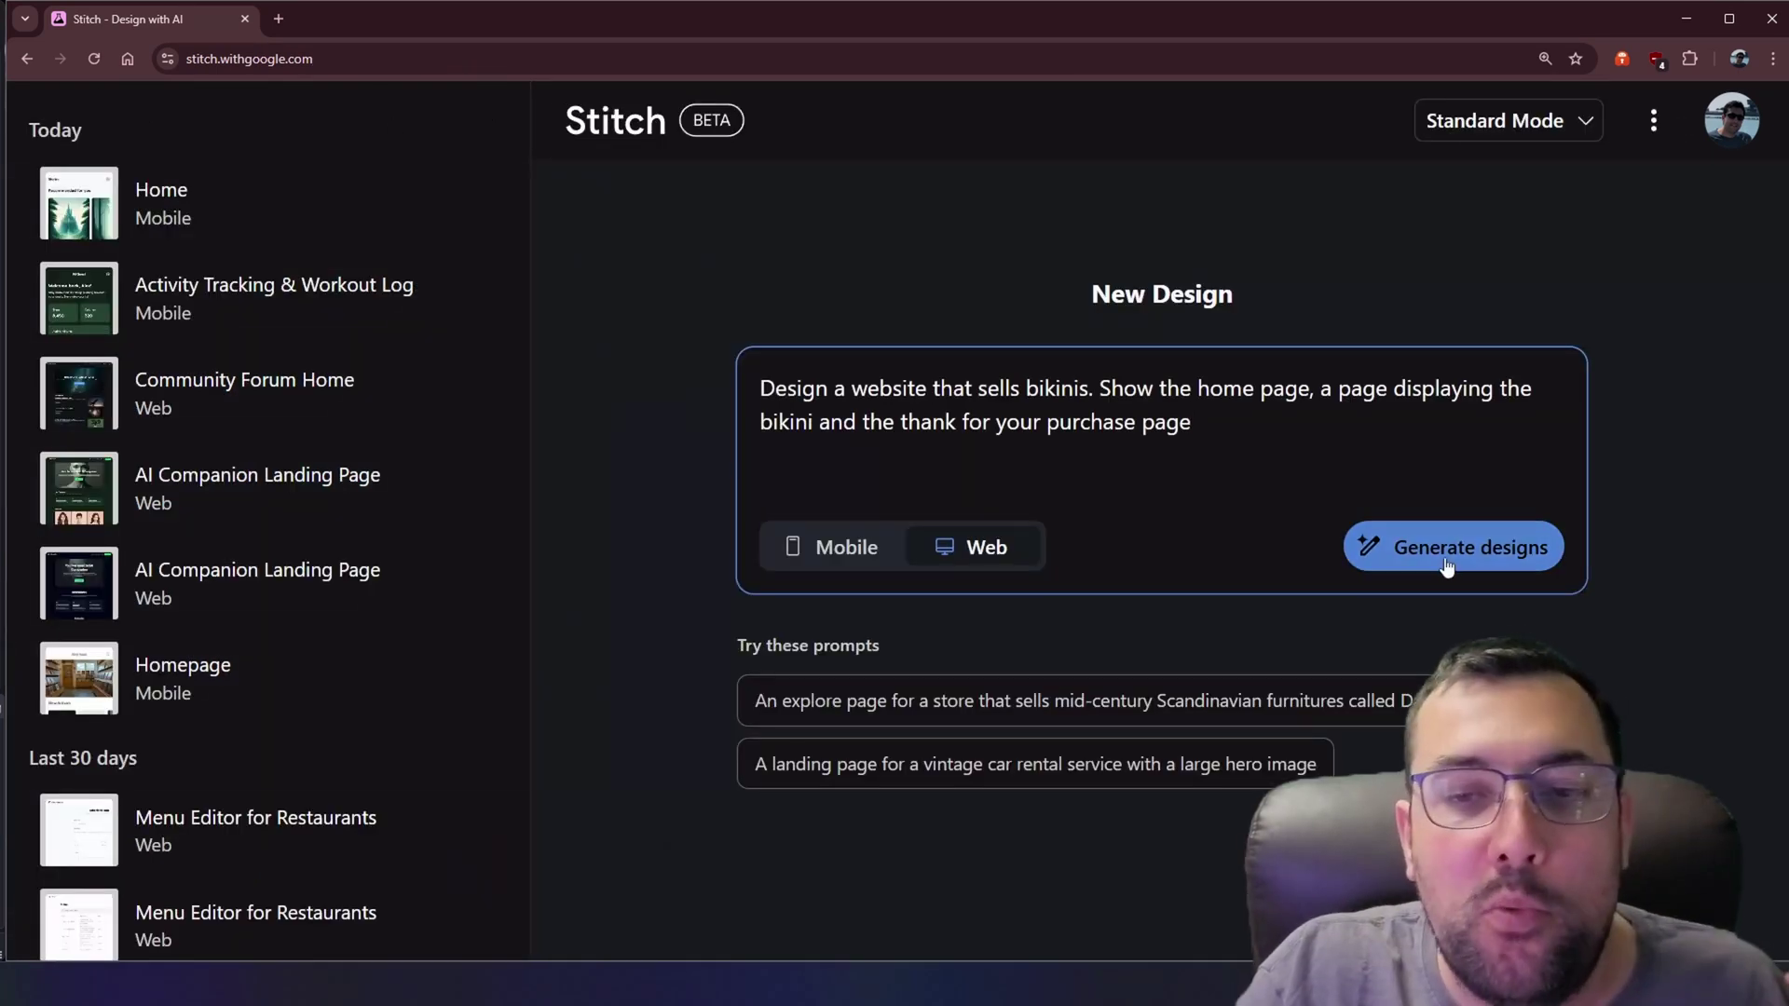
left_click(1447, 565)
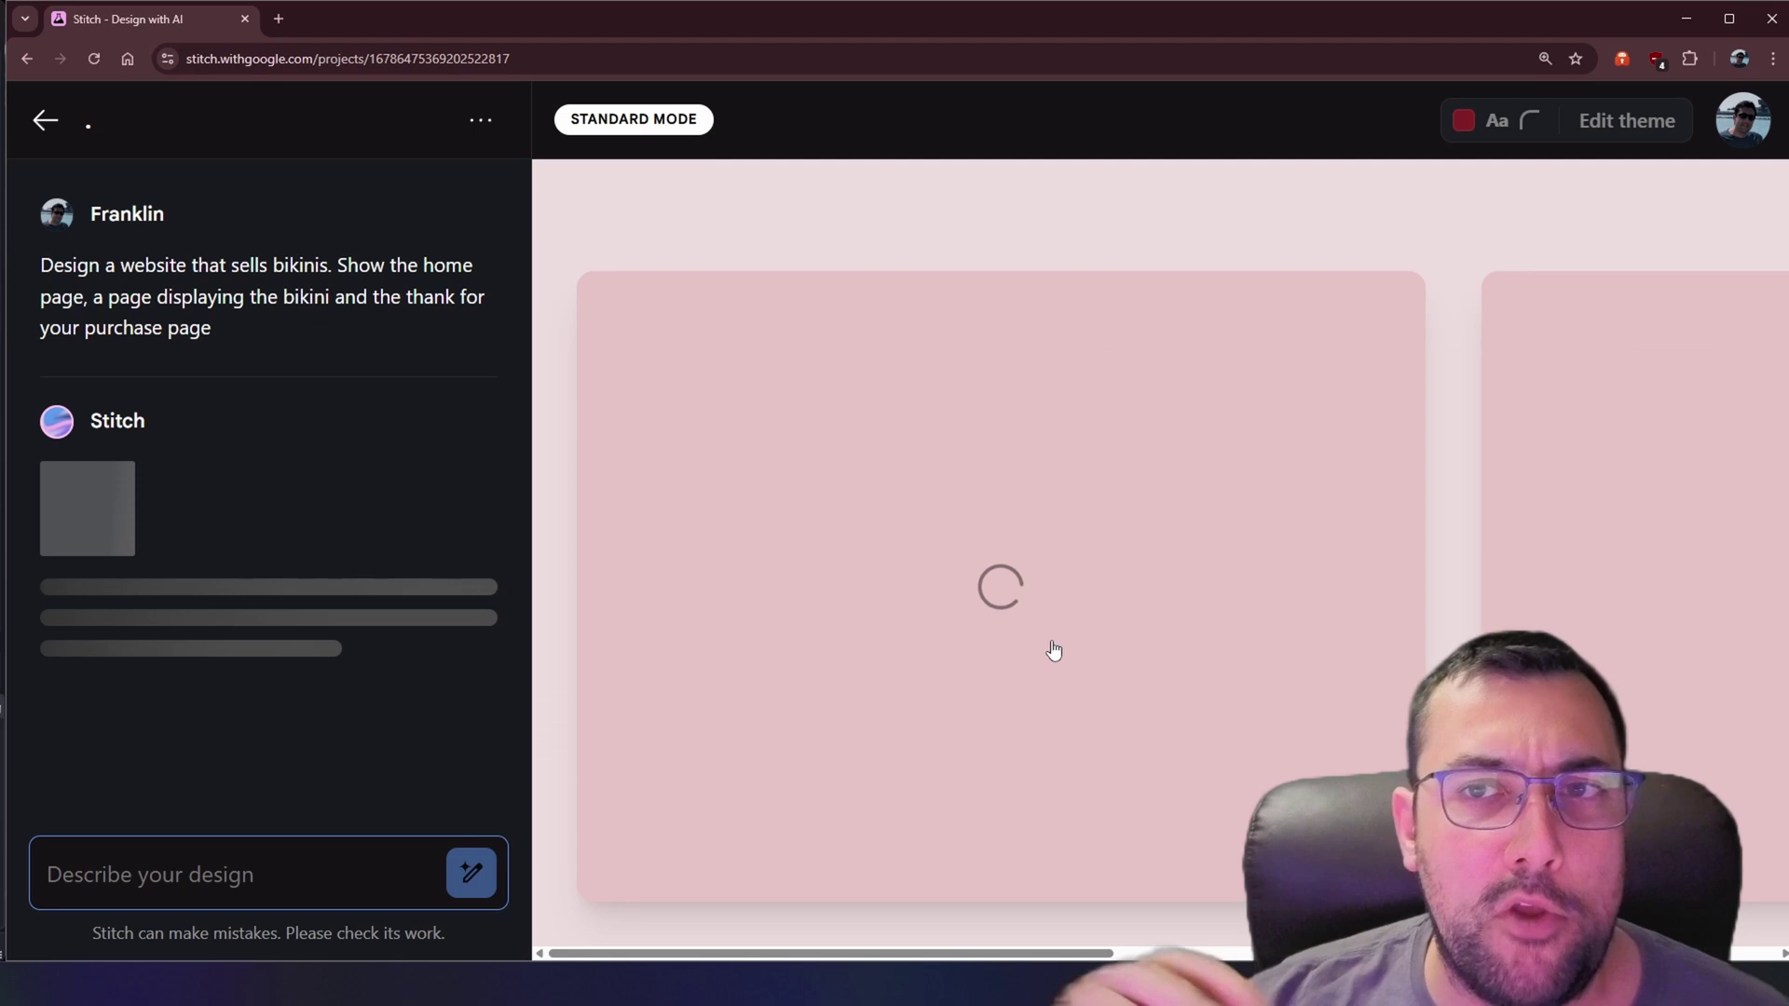
Step: Preview the Beach Bliss home, Sun Seeker Bikini product and order thank-you pages full-size
left_click(909, 435)
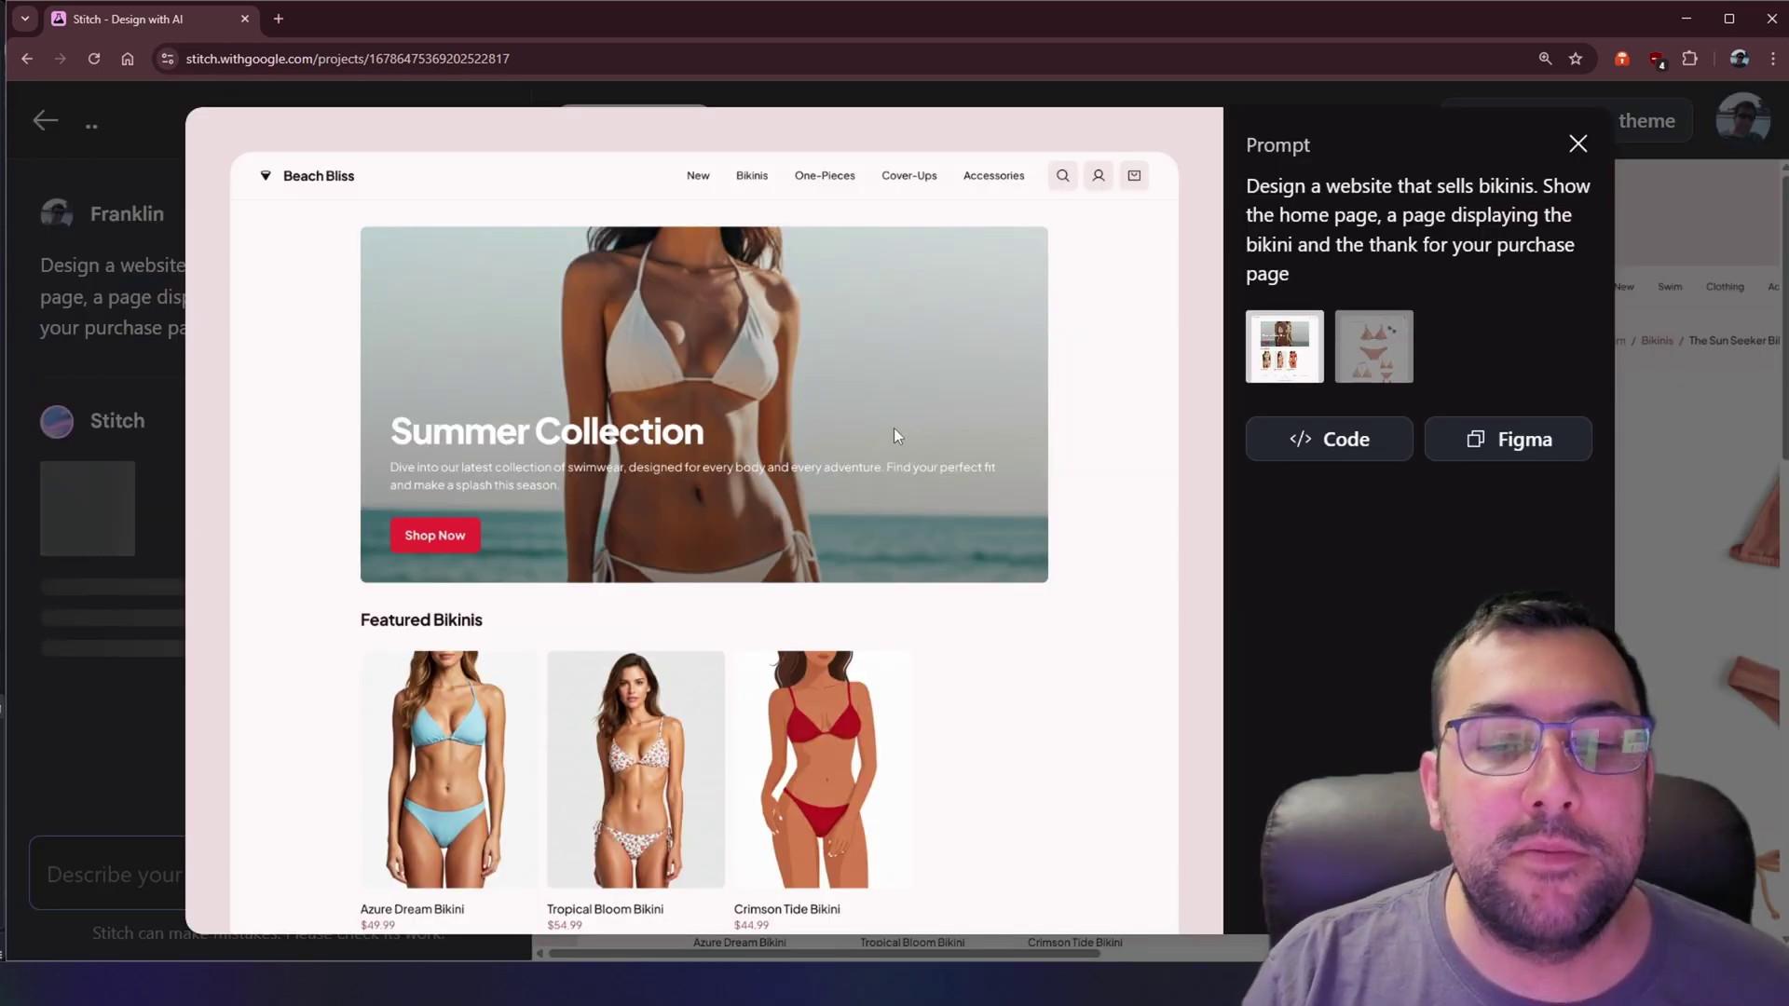
scroll(887, 484, "down", 3)
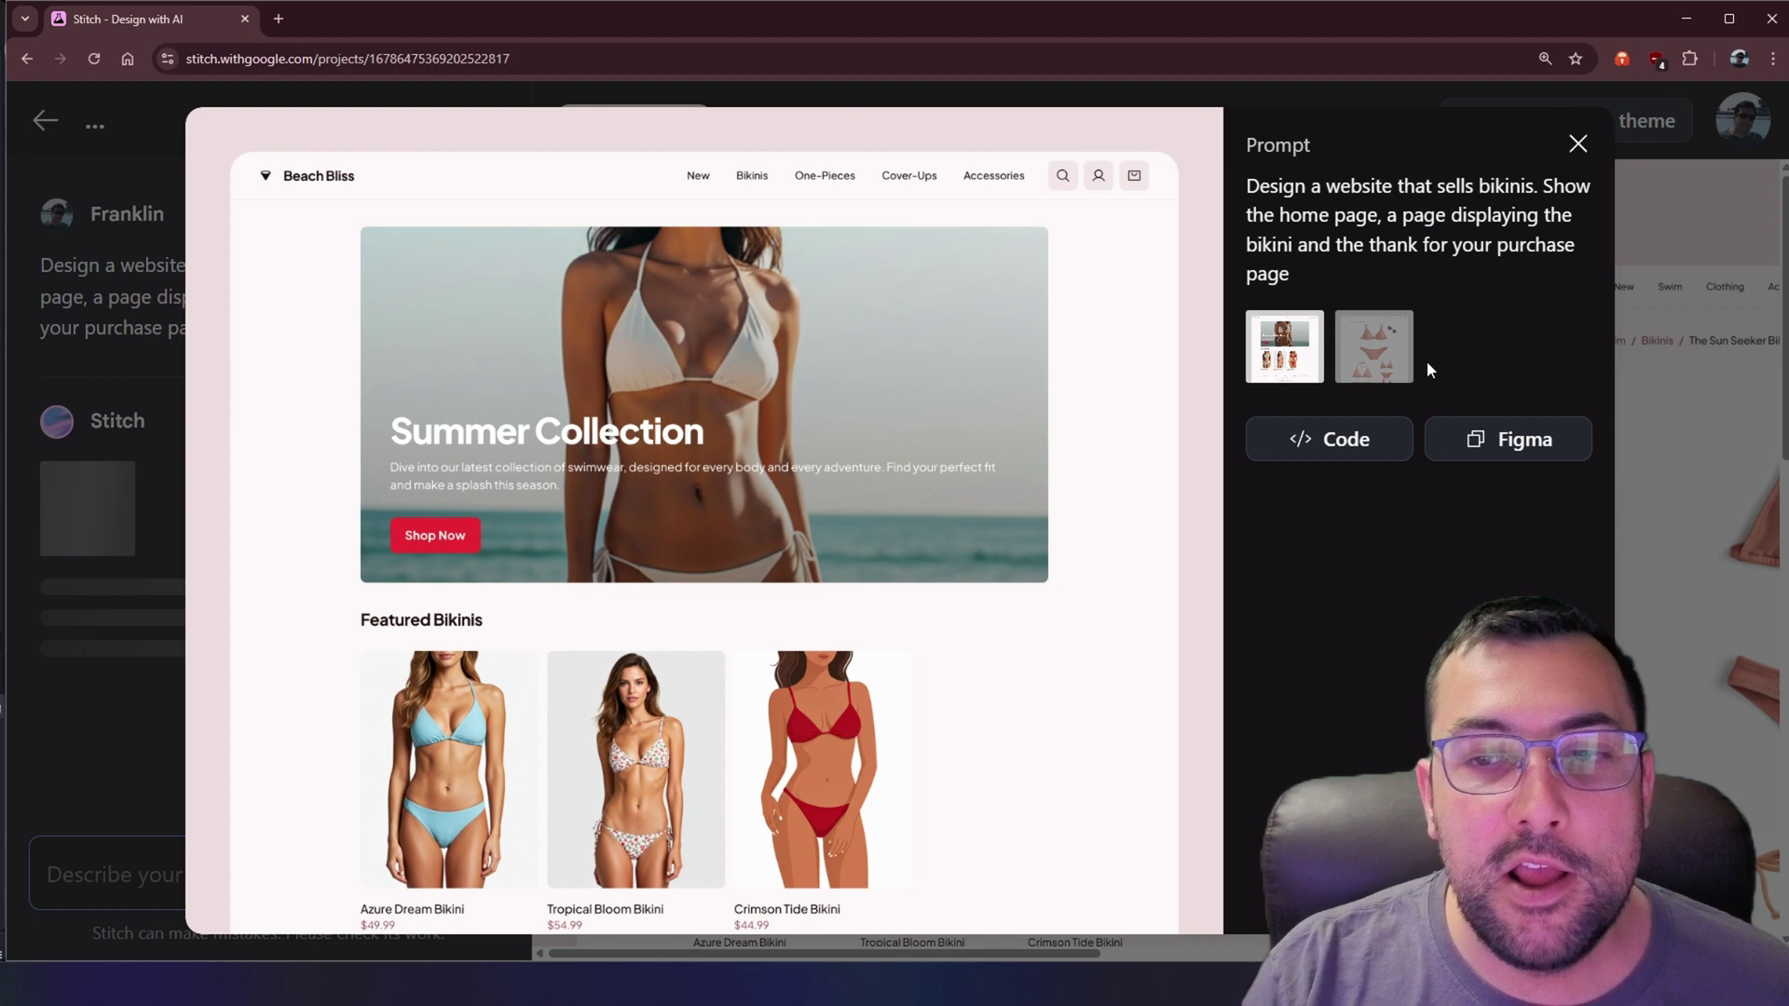
left_click(1387, 360)
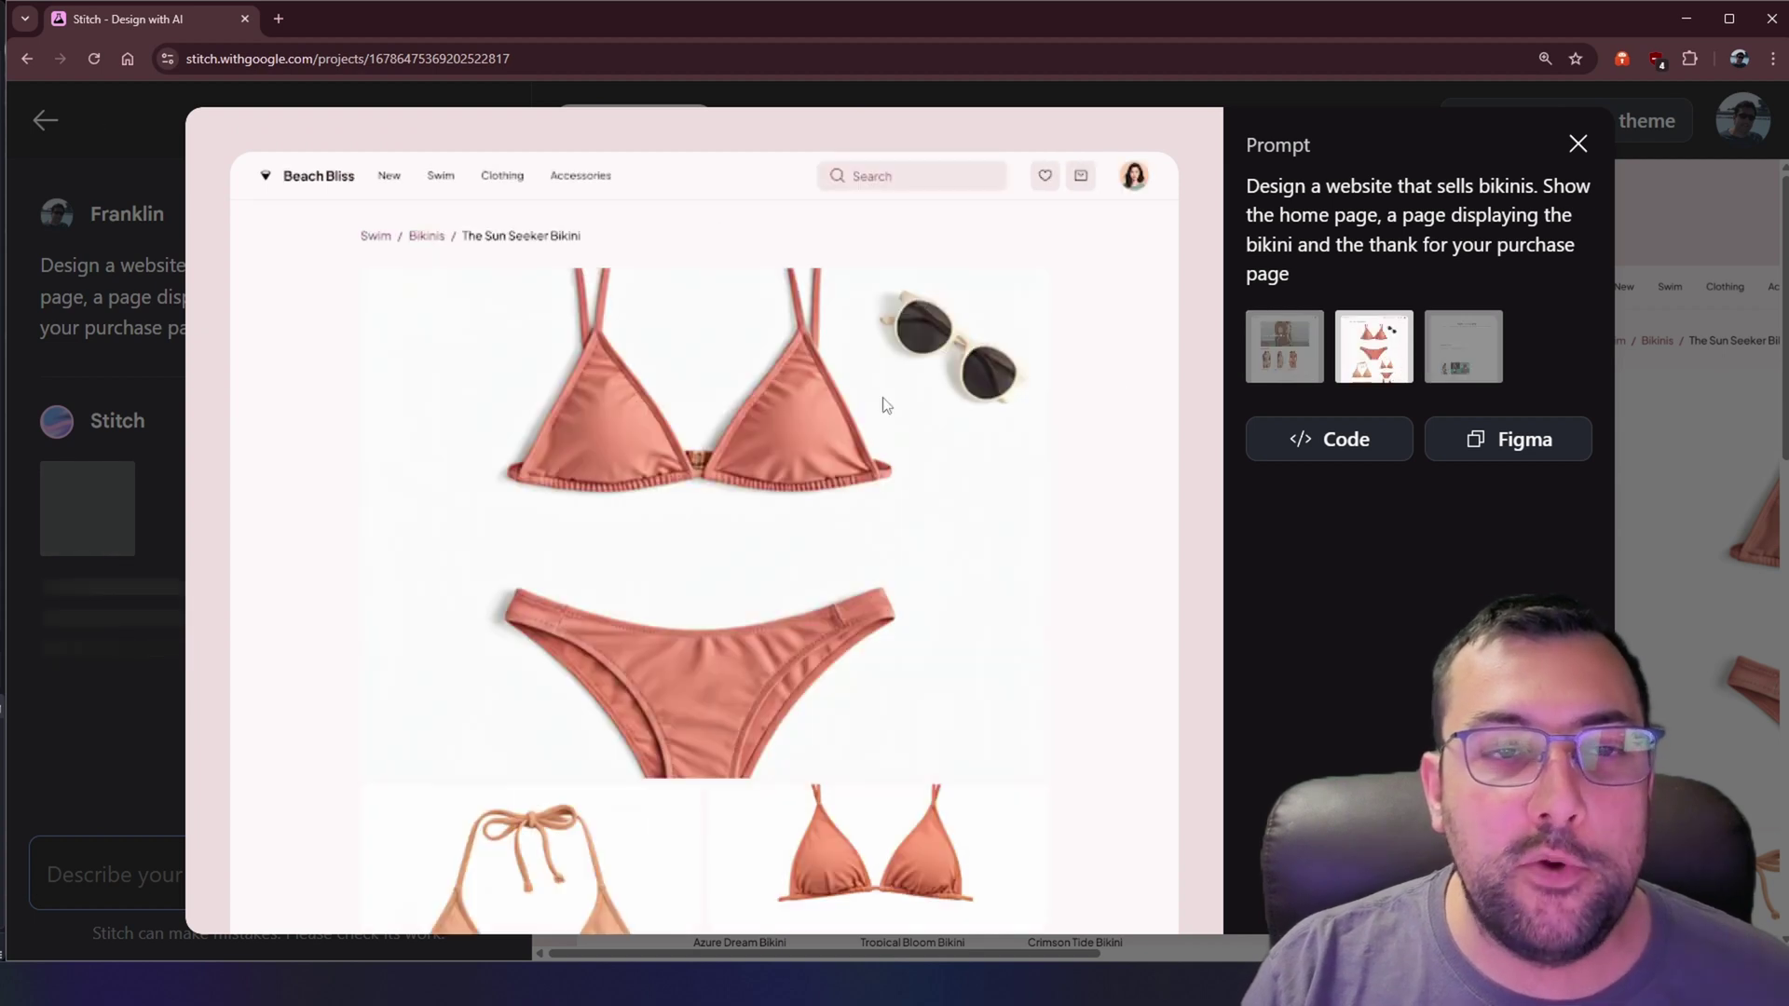
scroll(867, 418, "down", 7)
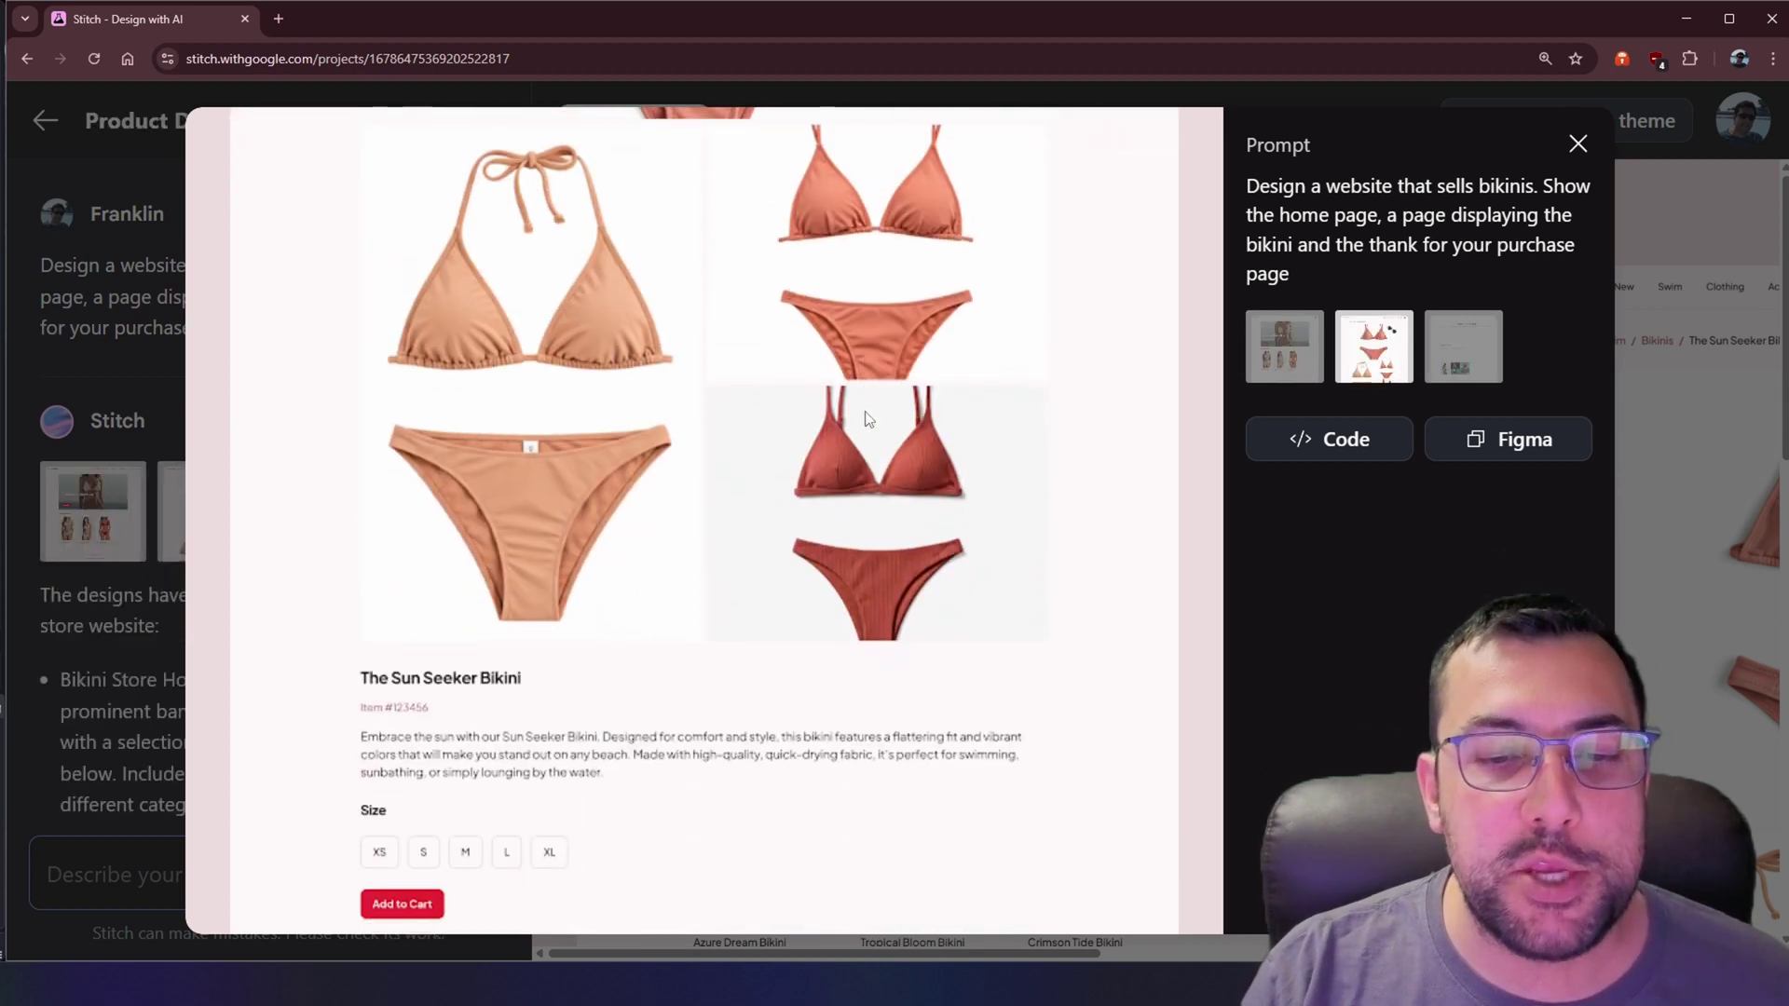
scroll(859, 412, "down", 6)
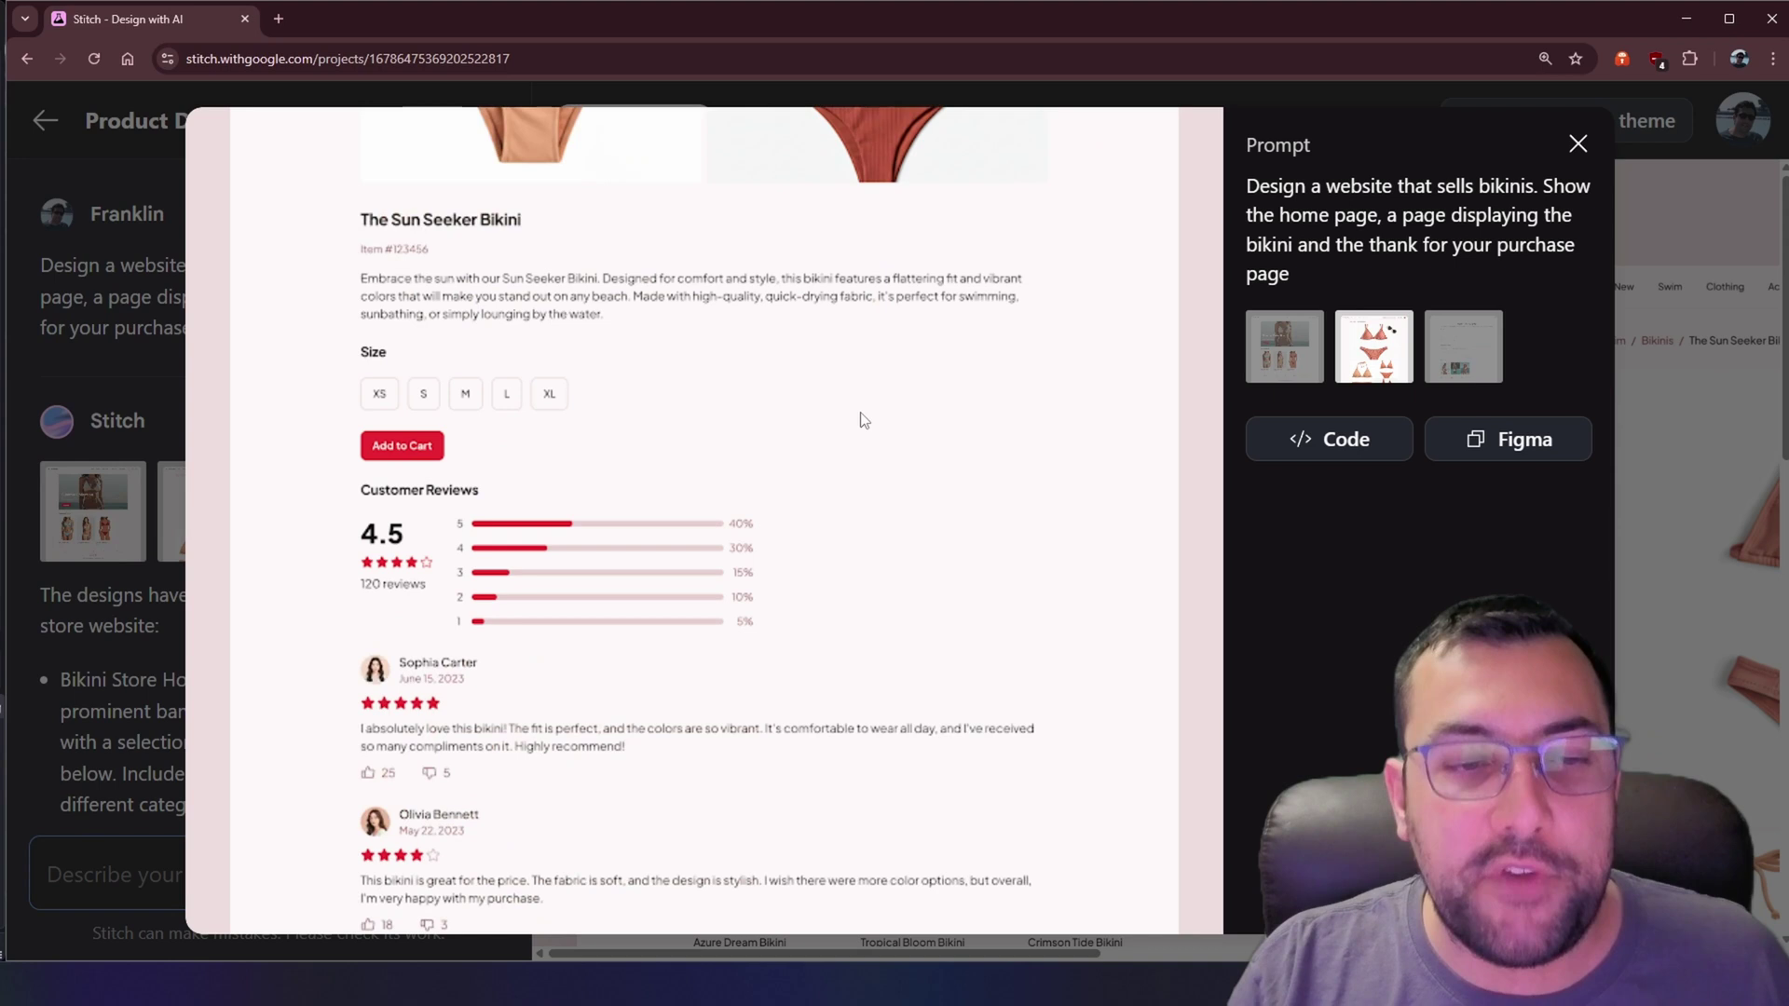
scroll(615, 573, "up", 12)
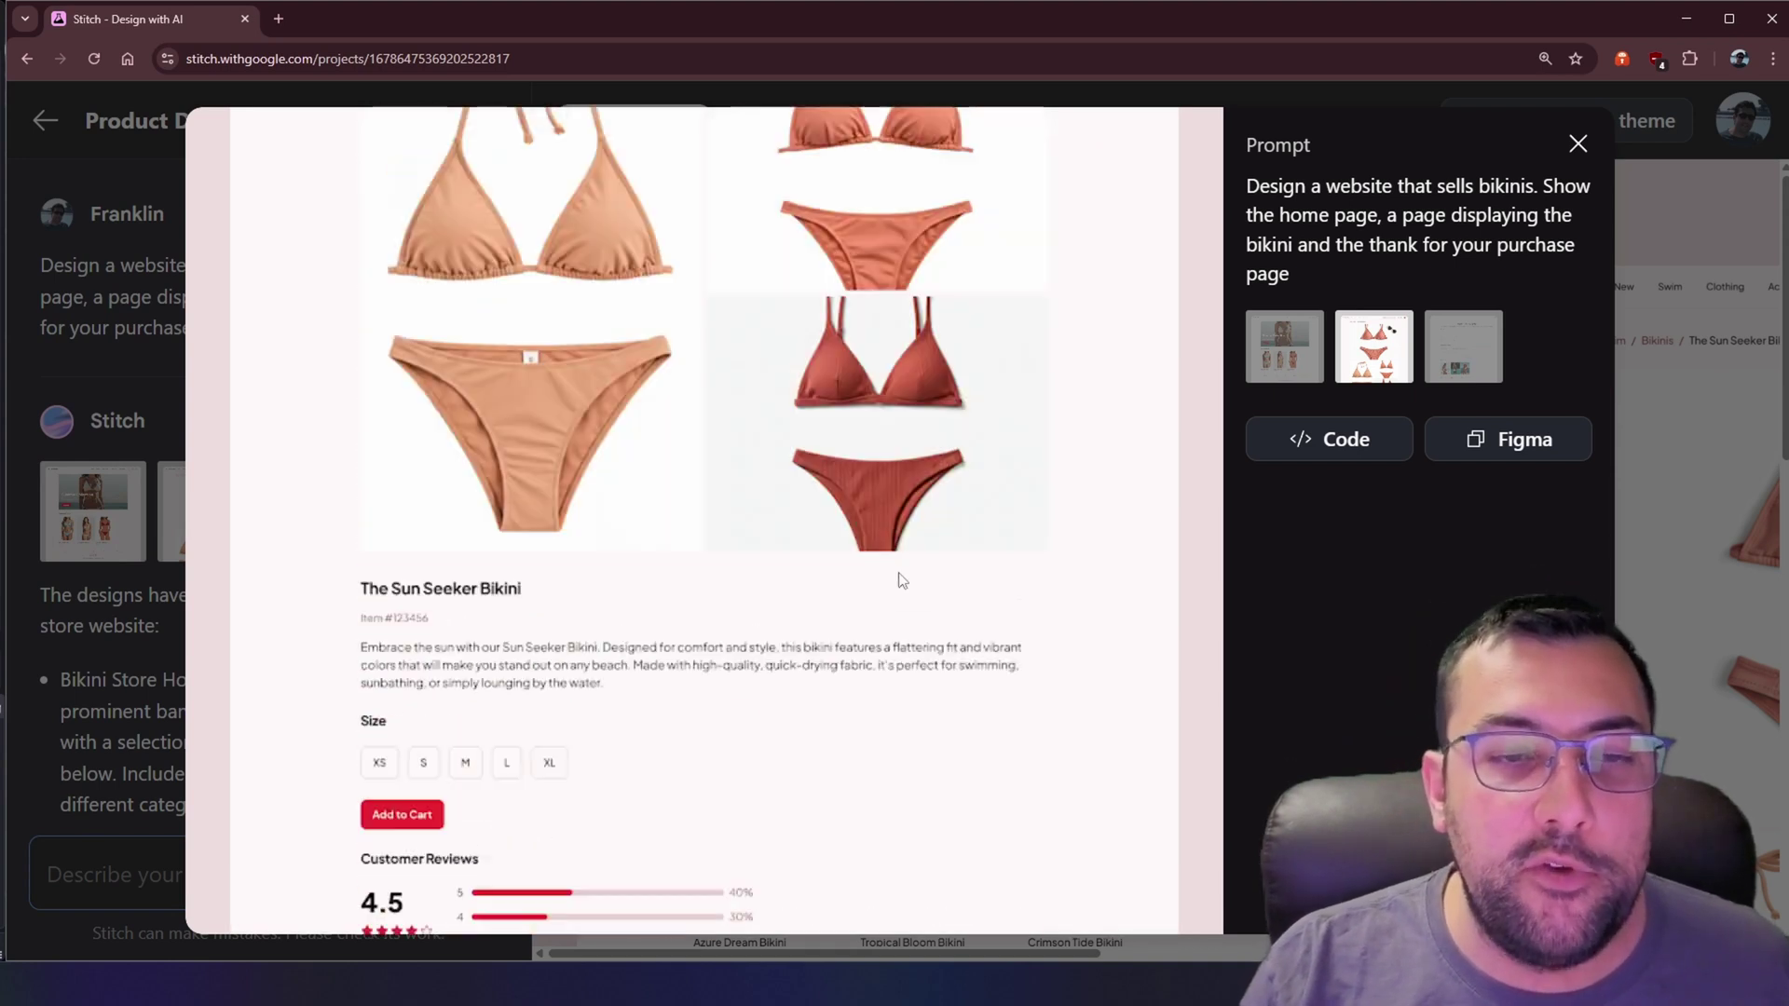
left_click(1483, 355)
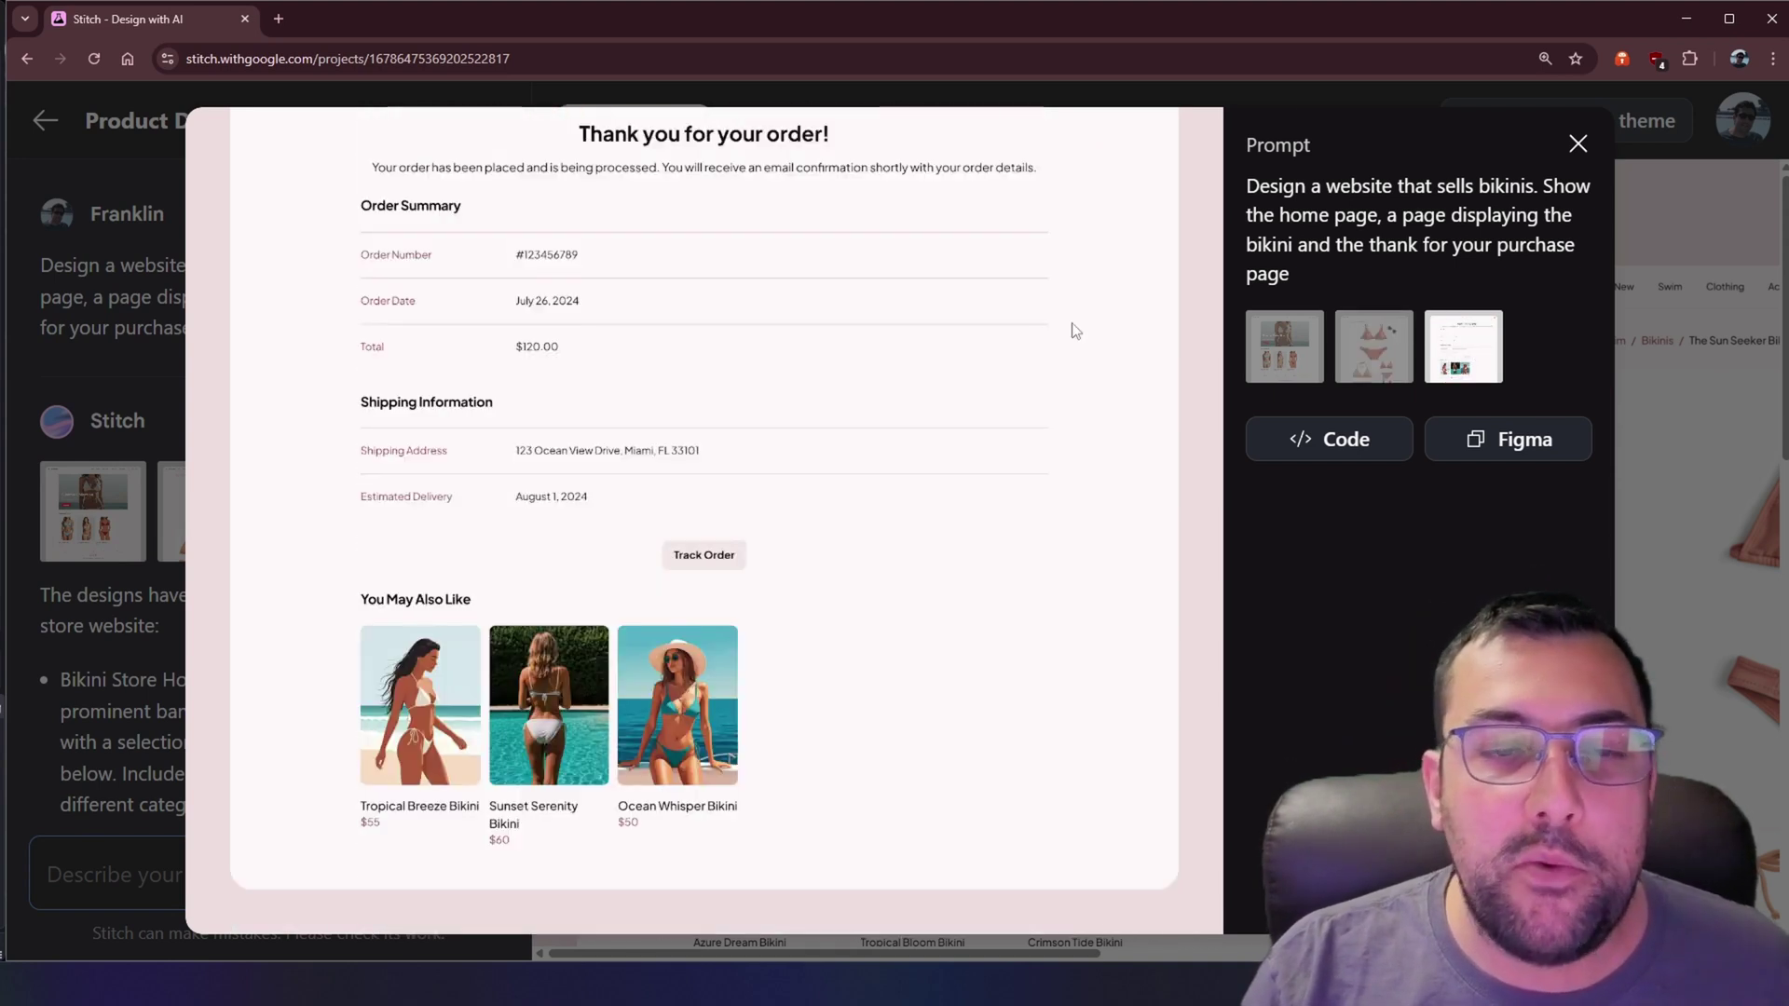